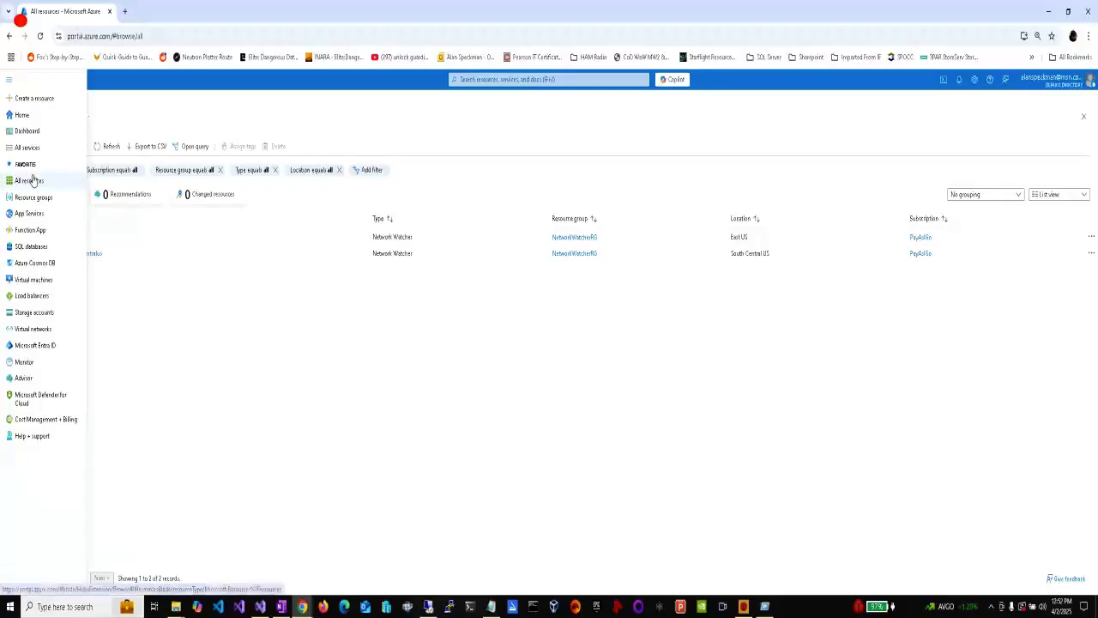
Step: Review the Web deploy entry in the Notepad notes and return to the Azure portal
mouse_move(39, 283)
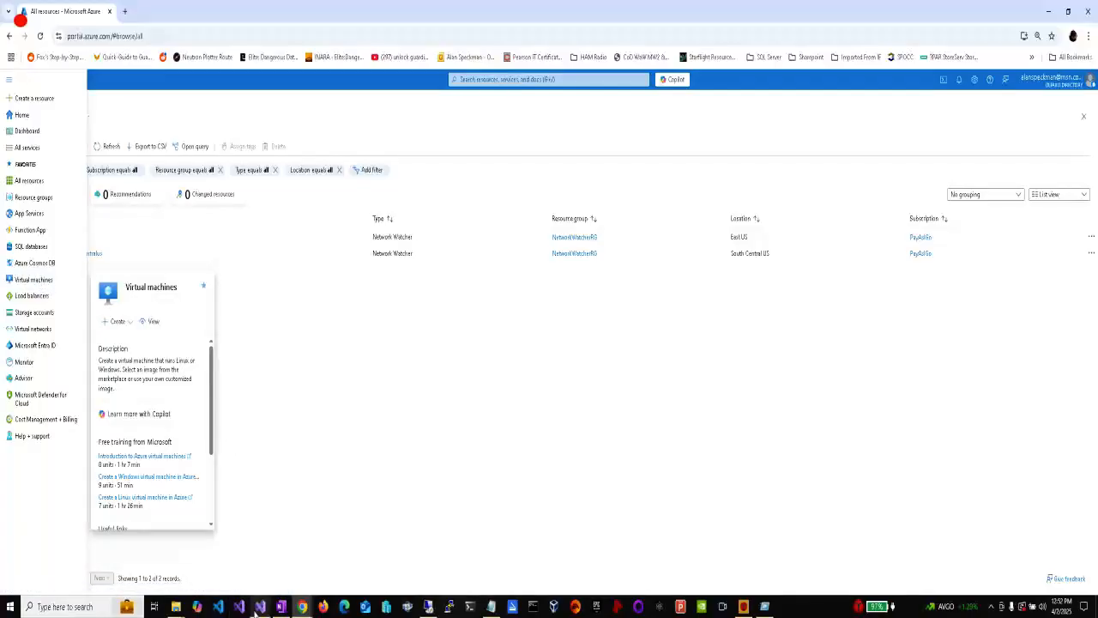
mouse_move(258, 612)
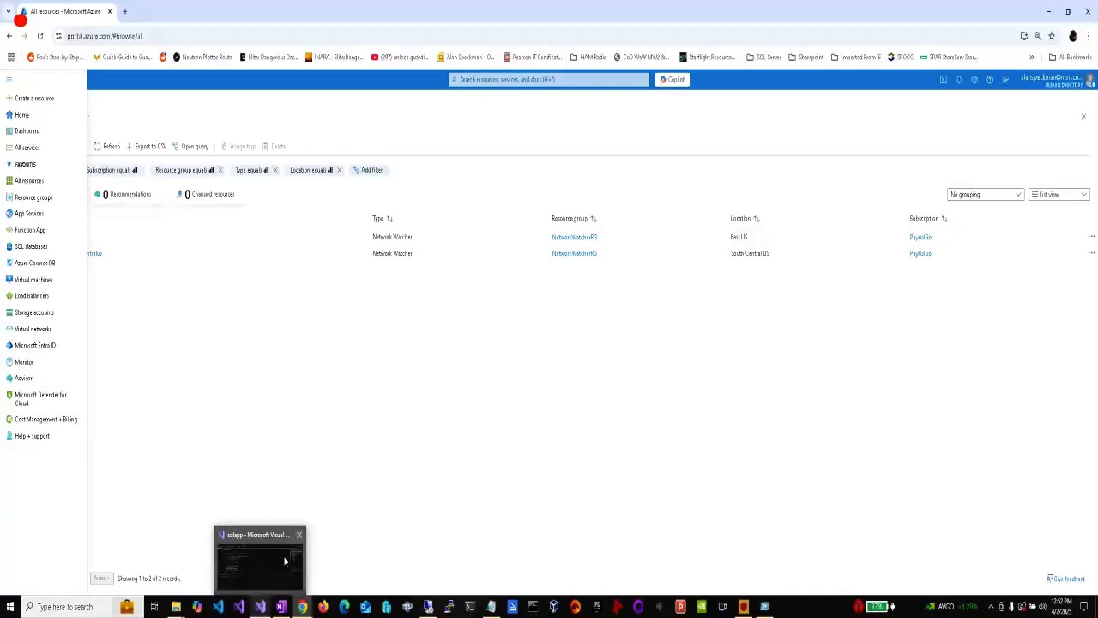
key(alt+Tab)
key(alt+Tab)
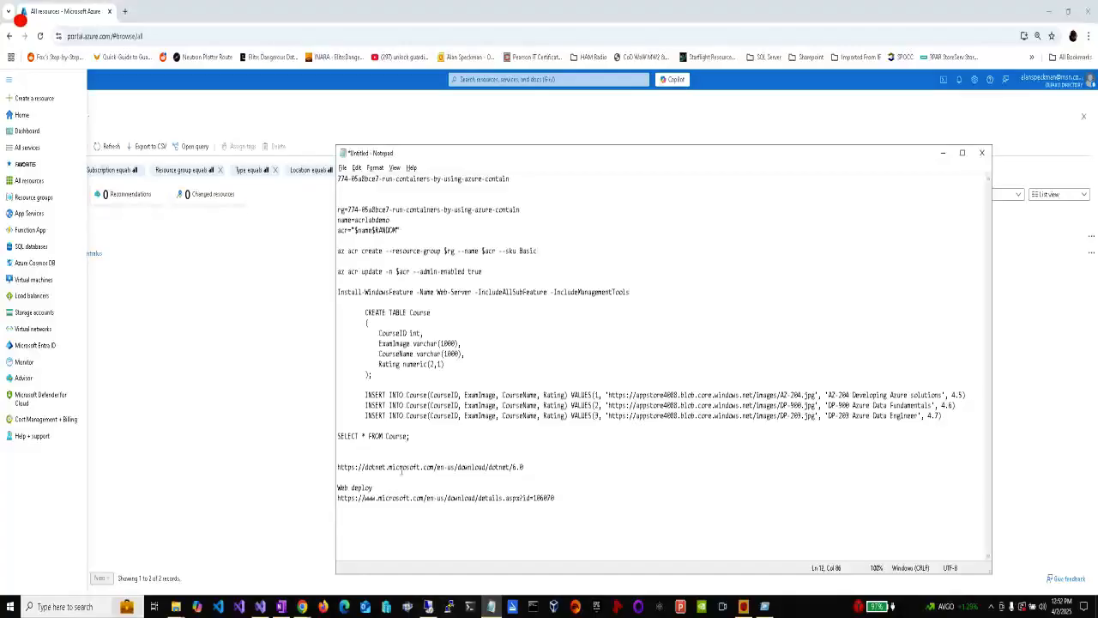
drag(374, 487, 326, 490)
key(alt+Tab)
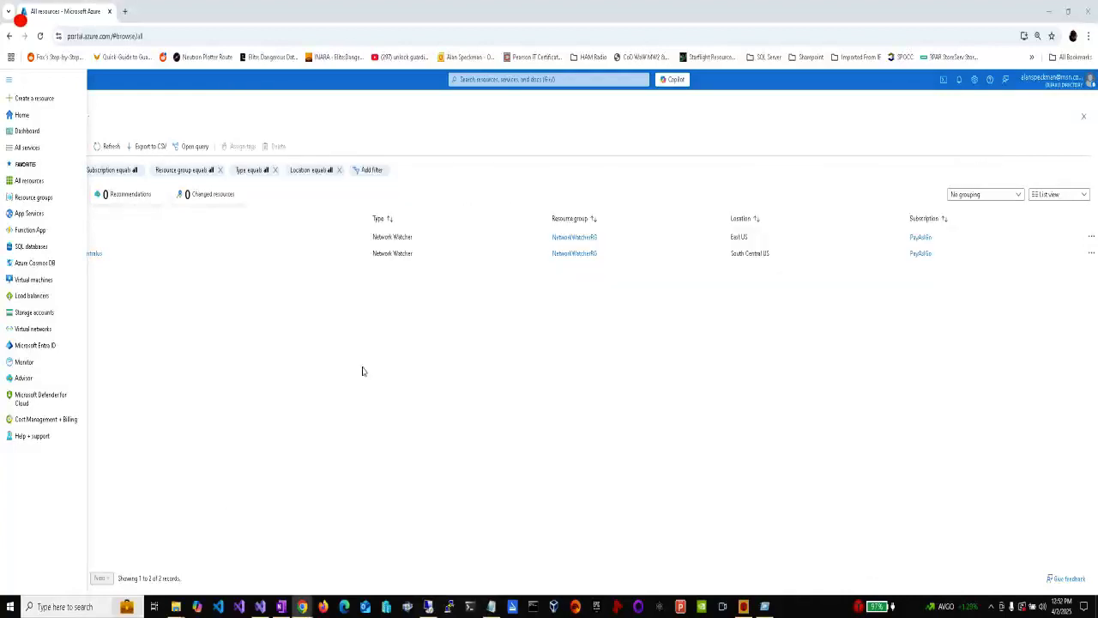
Step: Open the Virtual machines, SQL databases and Storage accounts pages in separate browser tabs
middle_click(20, 284)
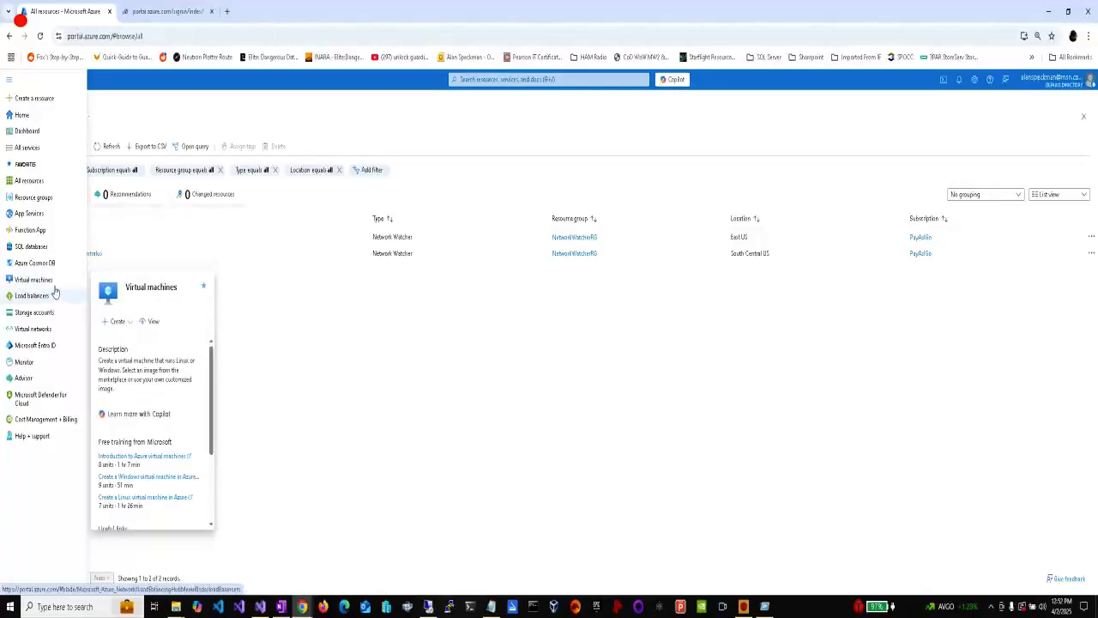
middle_click(26, 248)
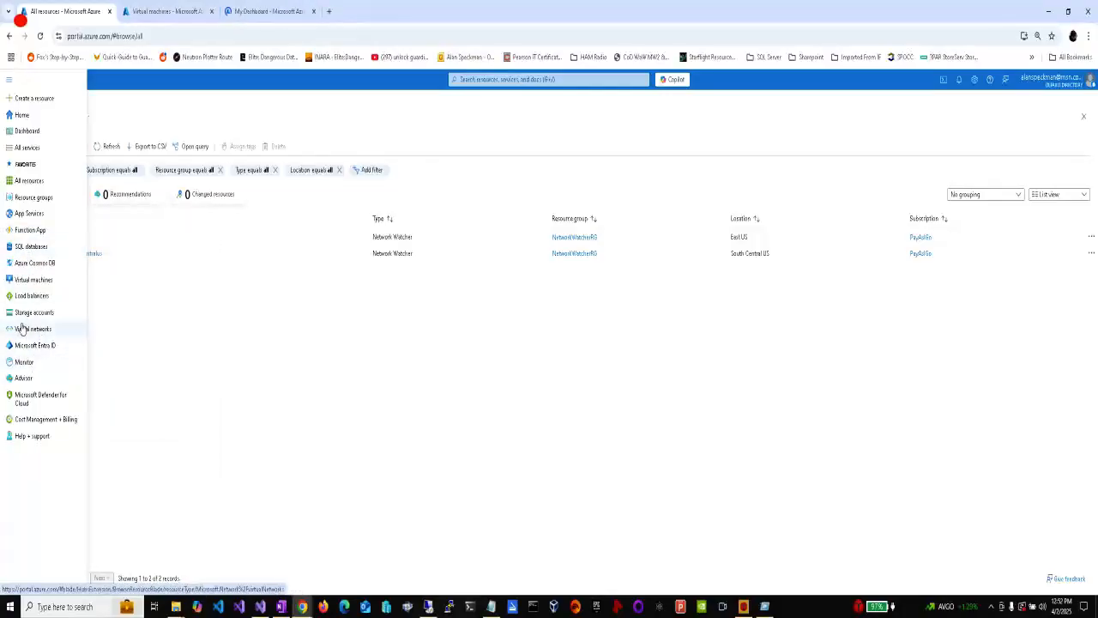
middle_click(38, 312)
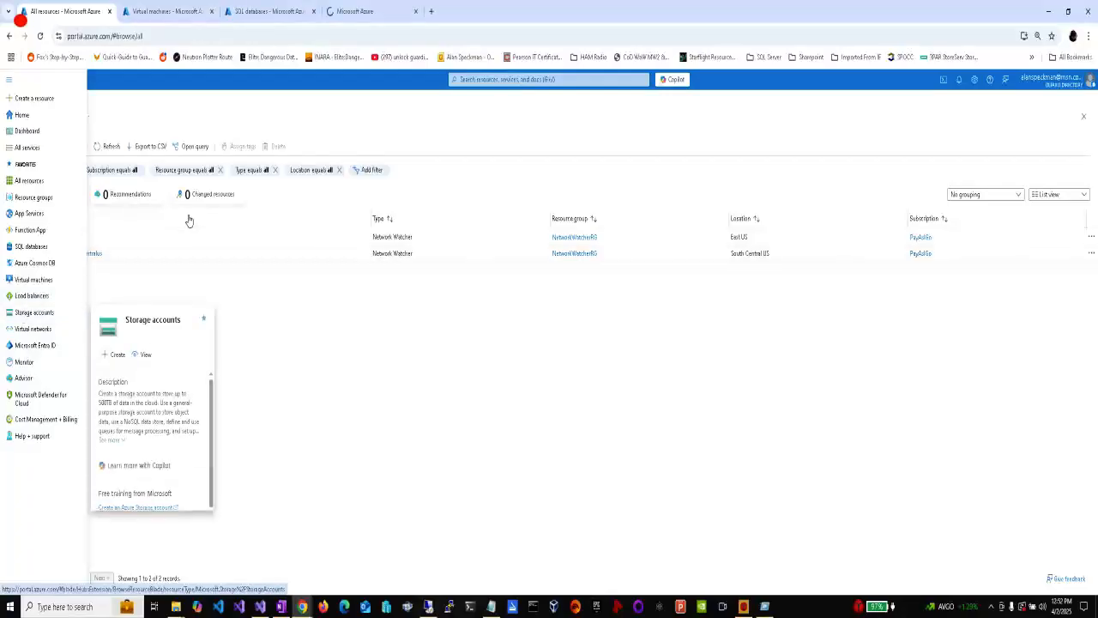
Step: Start creating a new Azure virtual machine from the Virtual machines page
click(133, 9)
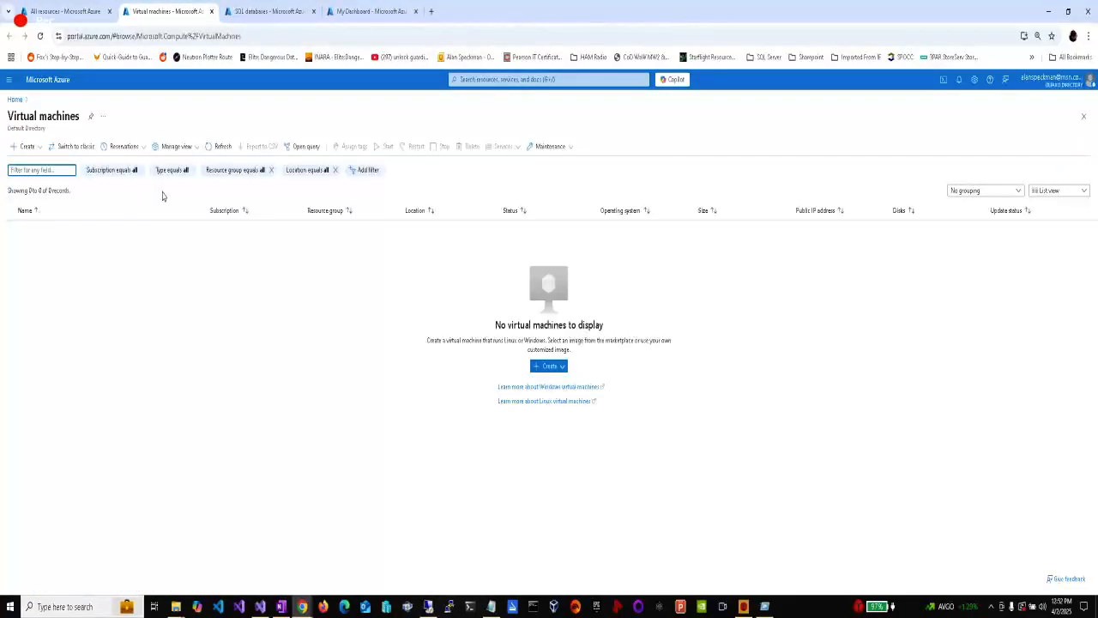
click(52, 149)
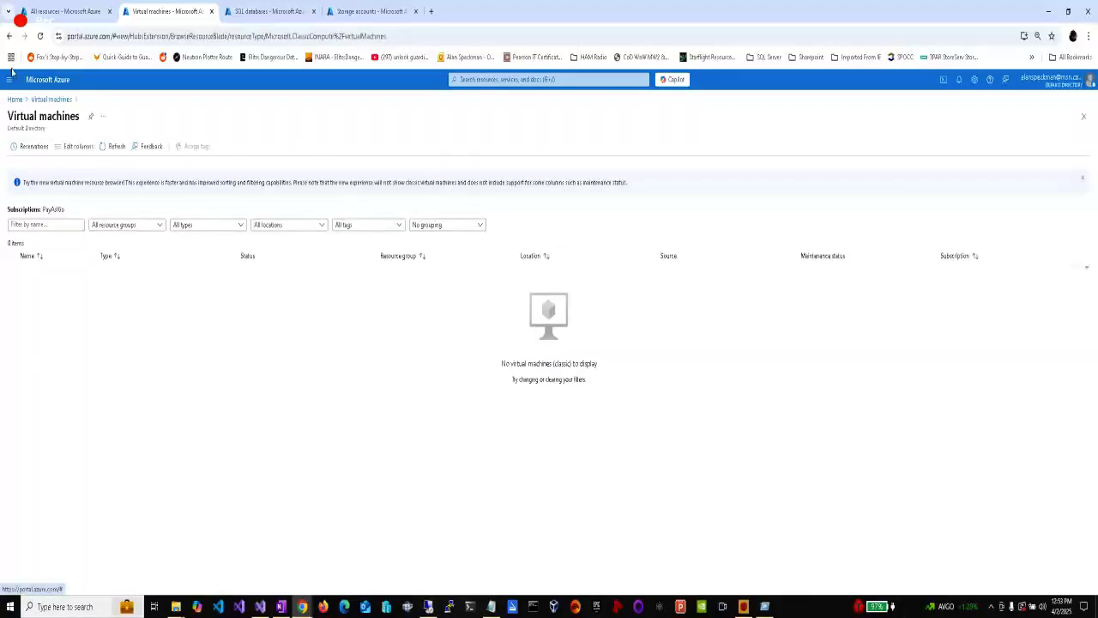
click(9, 36)
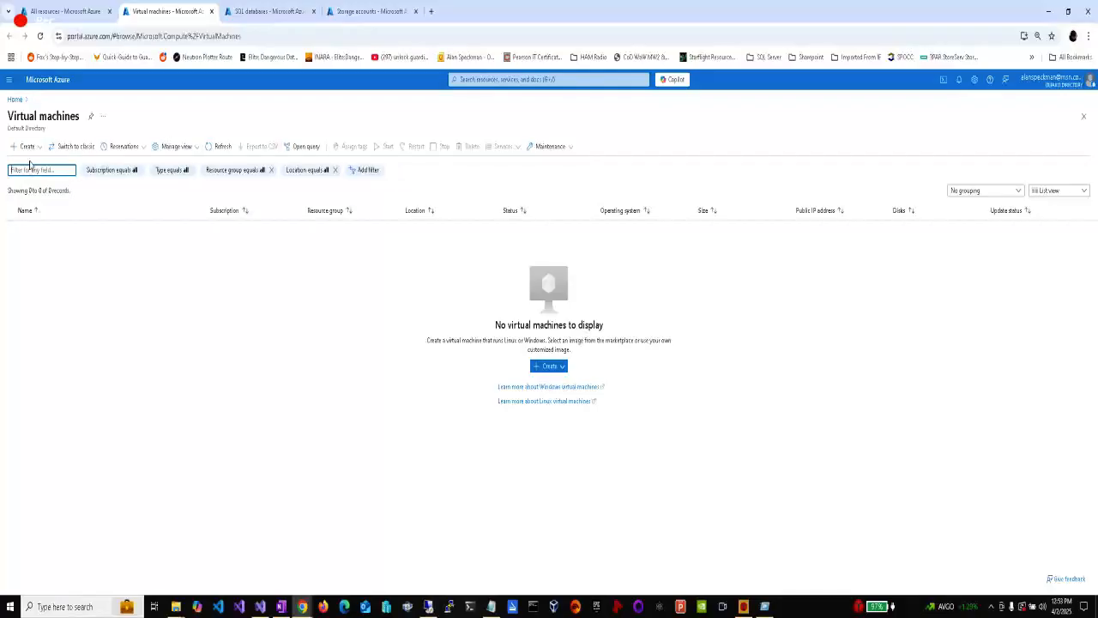
click(30, 148)
click(47, 165)
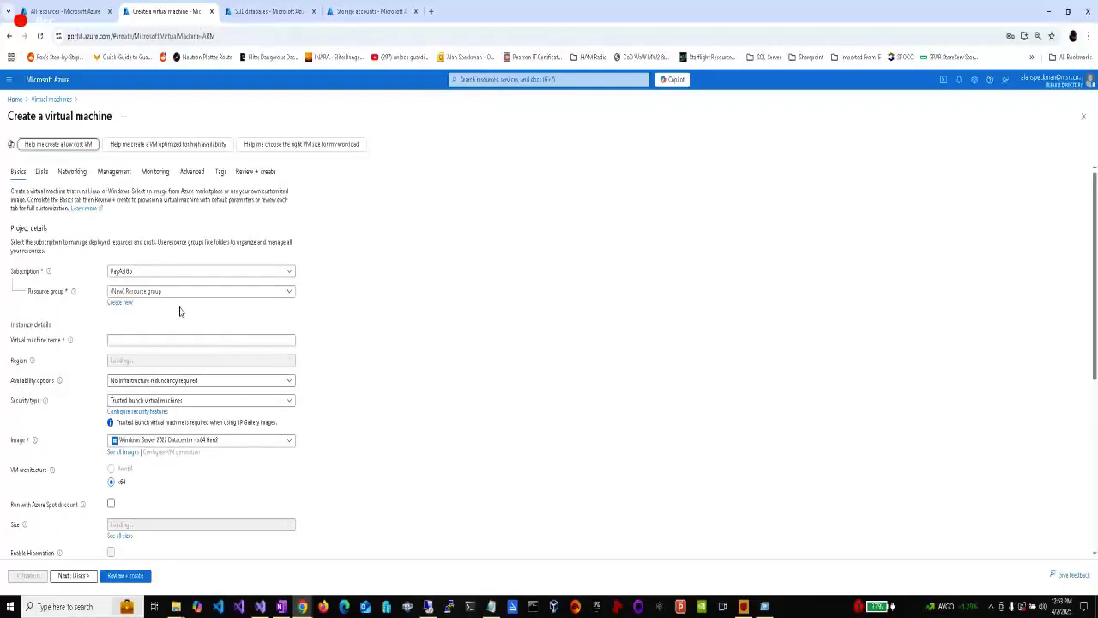
Step: Create a new resource group named app-grp for the virtual machine
click(128, 304)
text(app-gr)
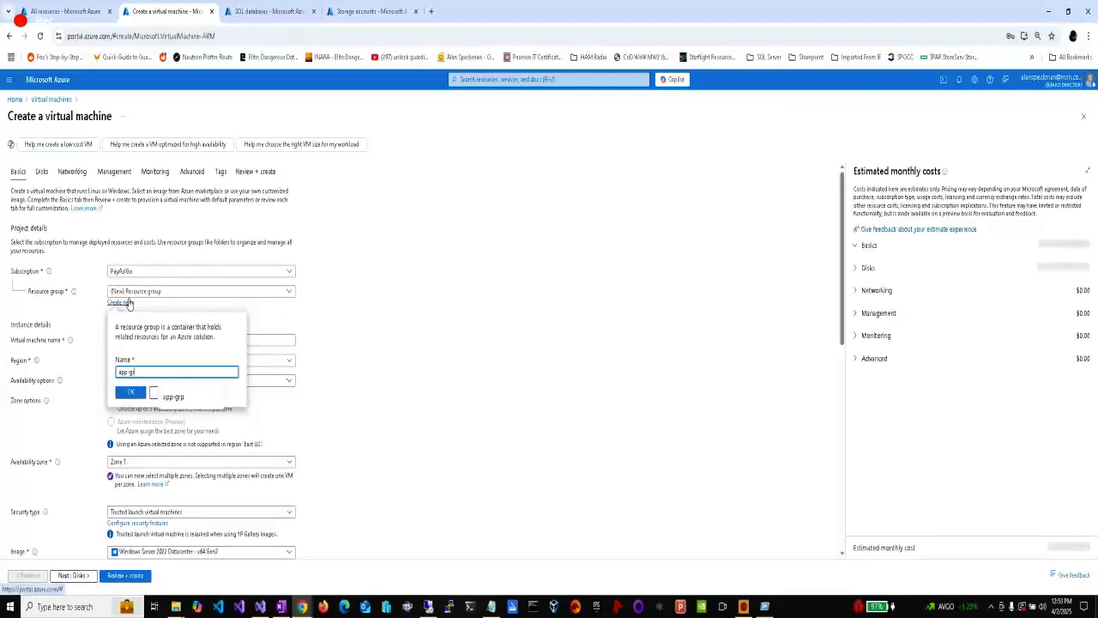
text(p)
click(133, 393)
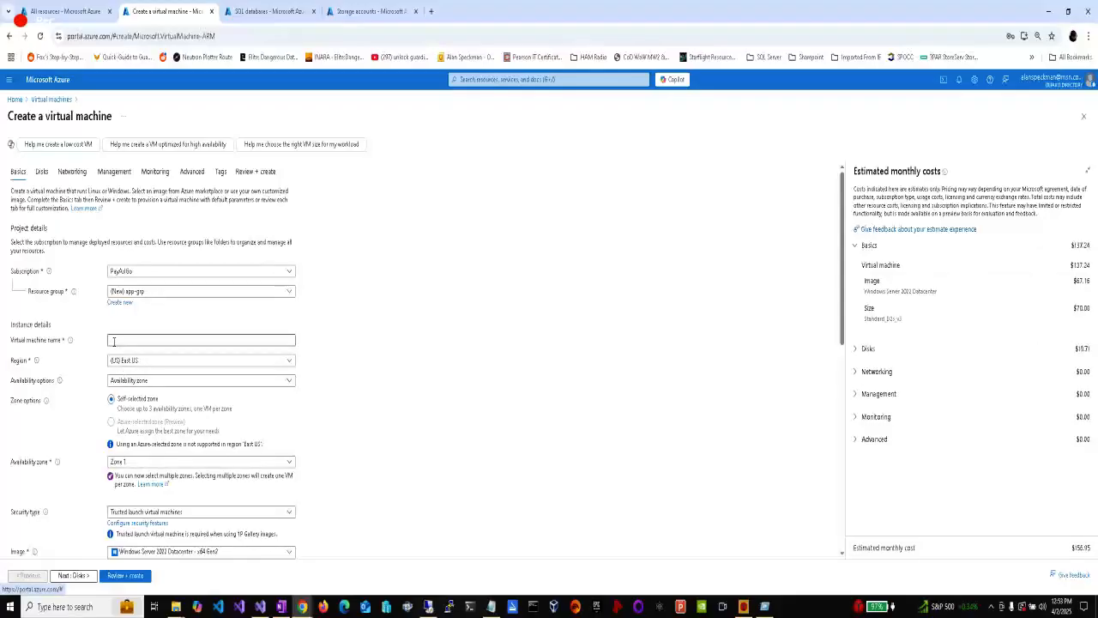
Step: Name the virtual machine appvm and set its availability options to No infrastructure redundancy required
click(114, 342)
text(app)
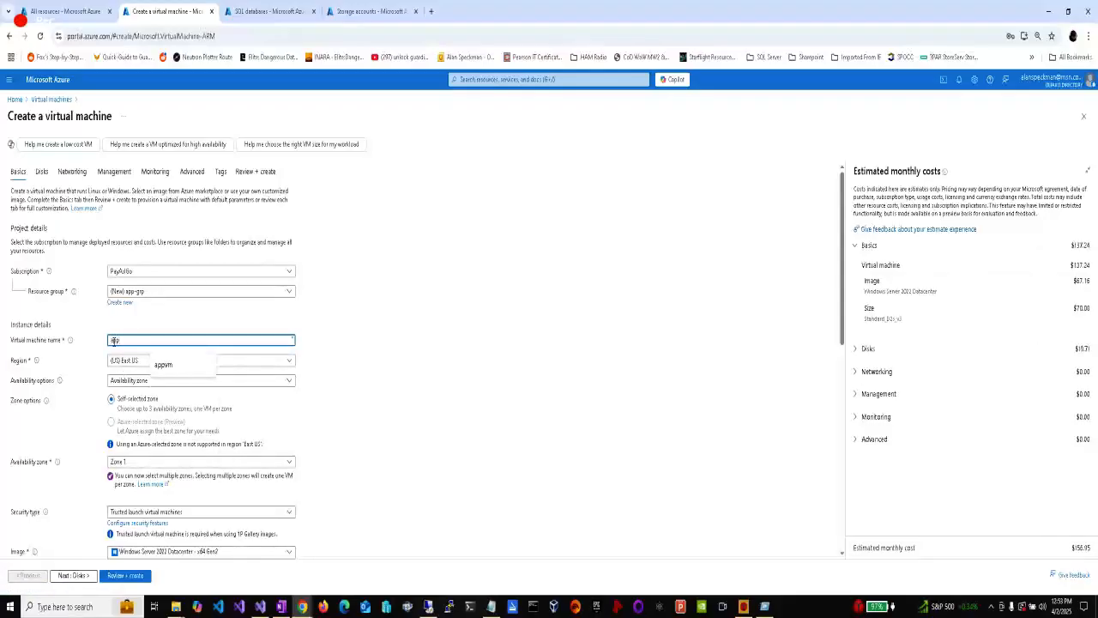
text(vm)
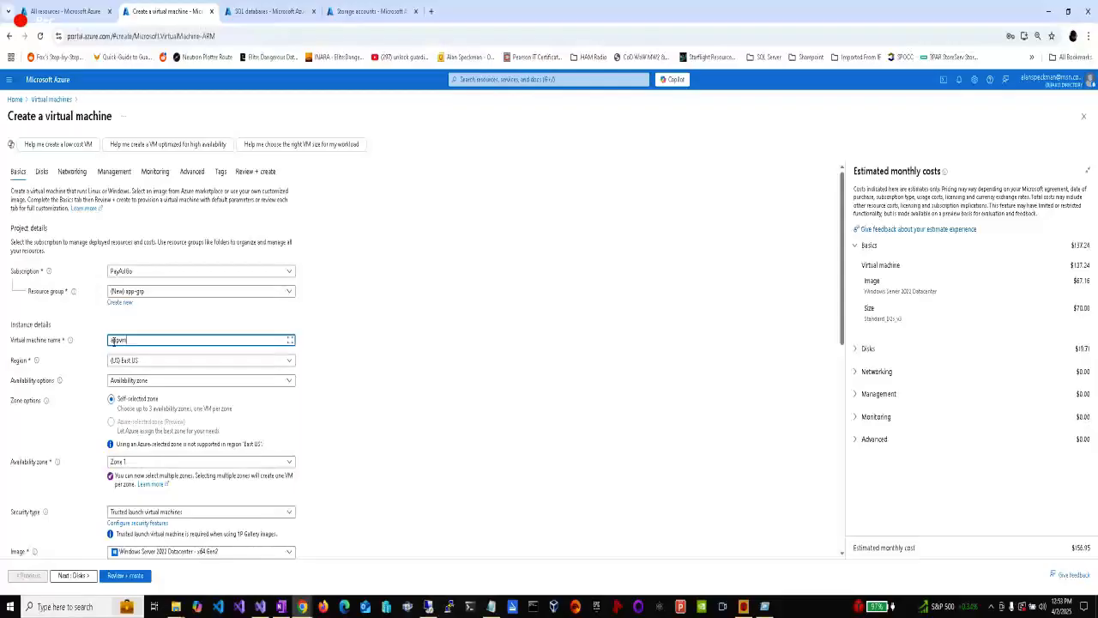
click(156, 380)
click(221, 395)
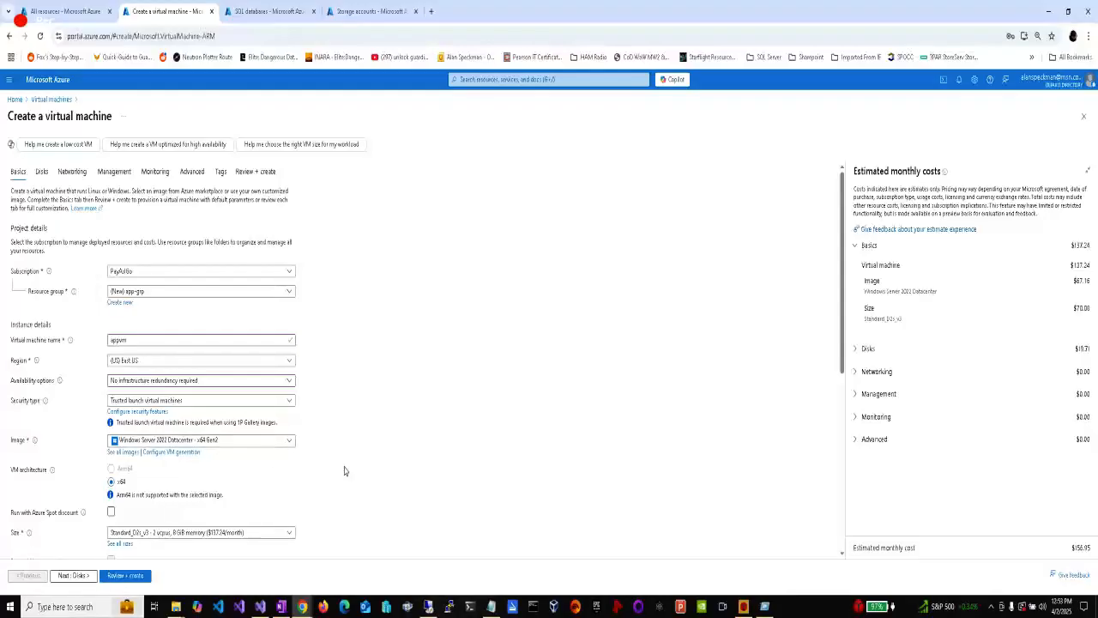
Step: Replace the administrator account's password and enter the same password in the confirmation field
scroll(344, 470, down, 2)
scroll(344, 471, down, 2)
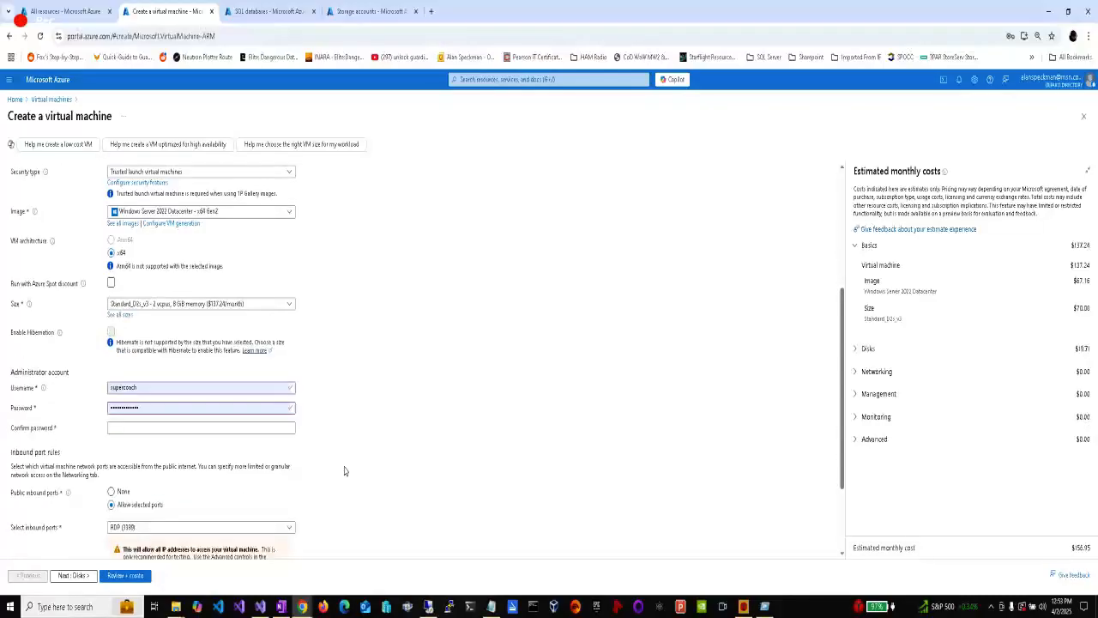
click(134, 408)
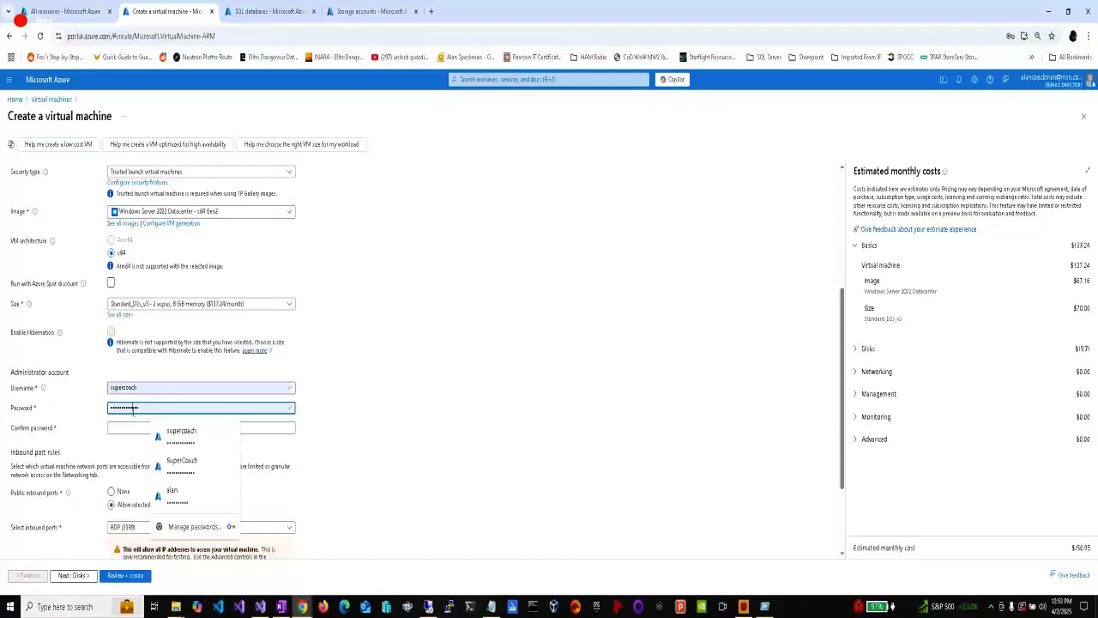
key(ctrl+a)
text(•)
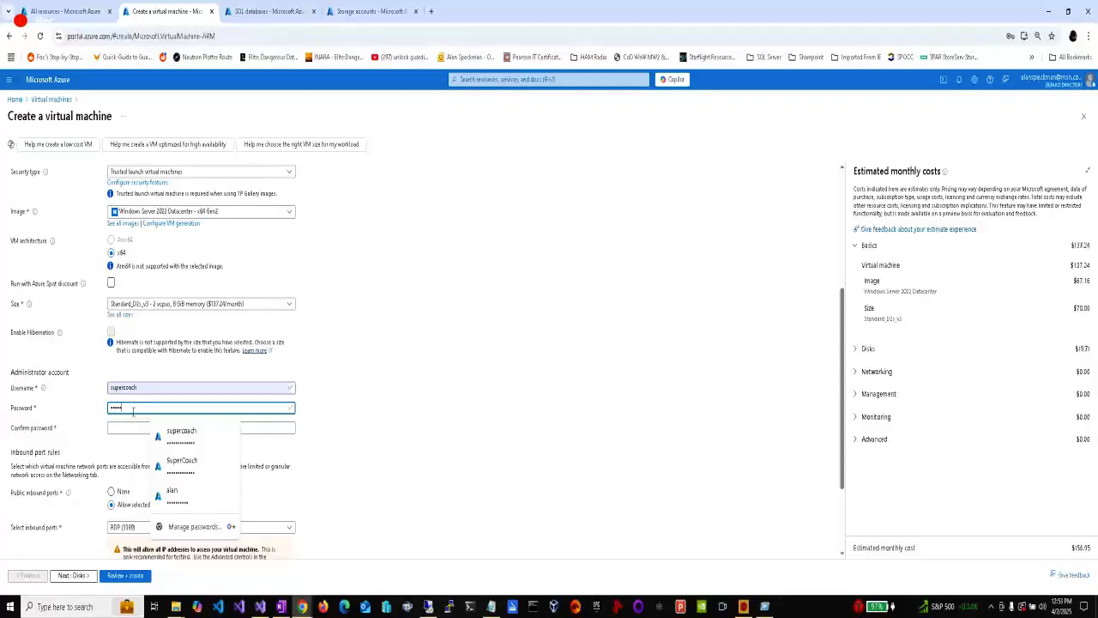
text(••)
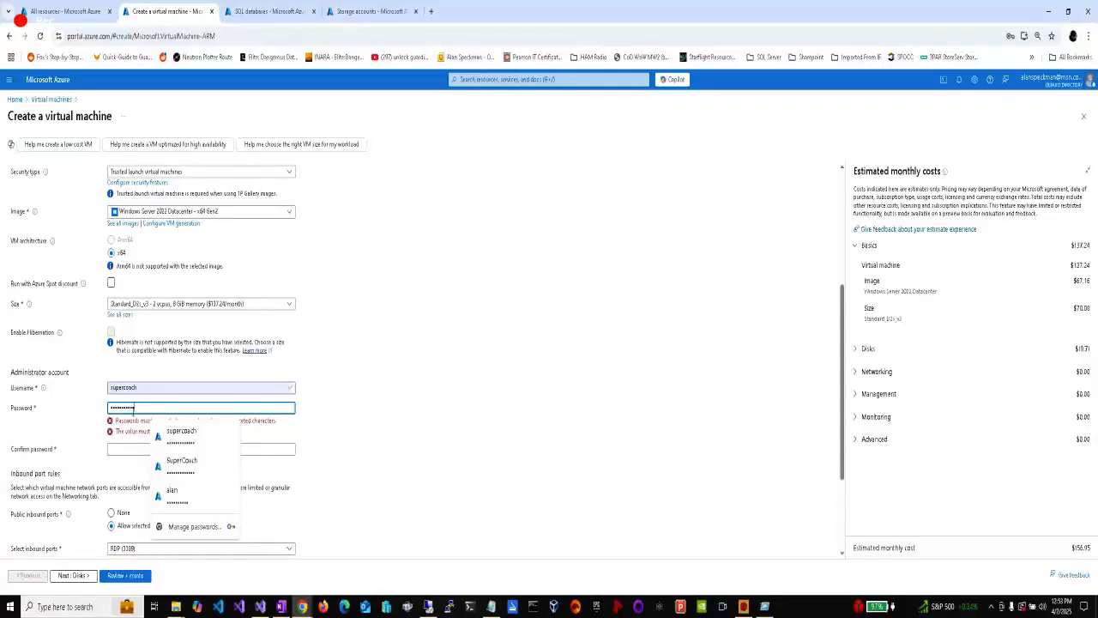
text(••)
key(Tab)
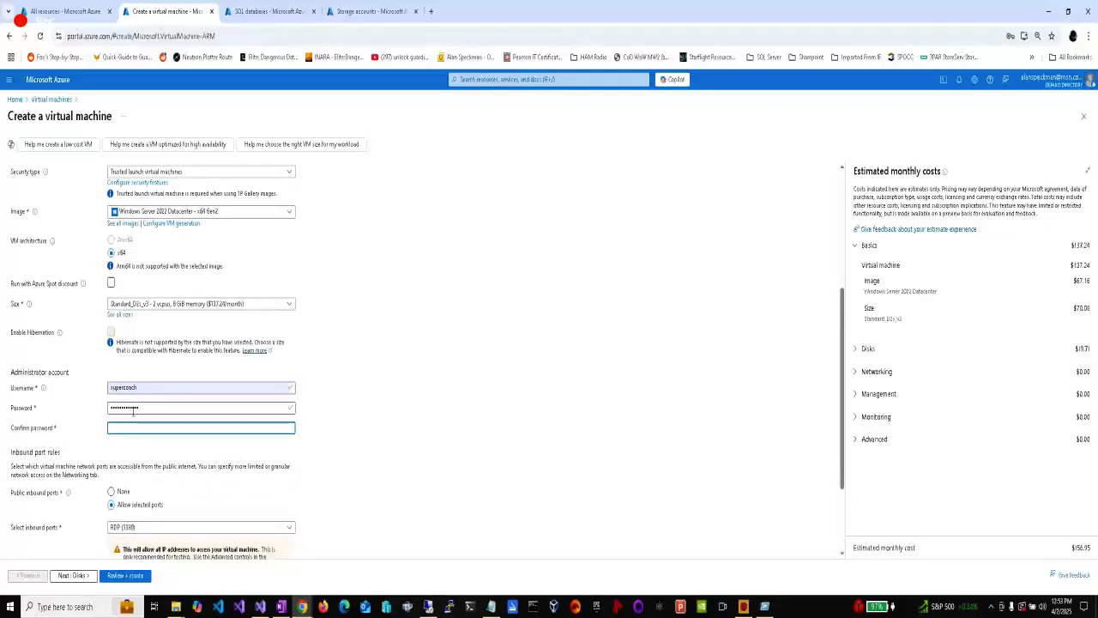
text(•)
key(BackSpace)
text(•••••••••••)
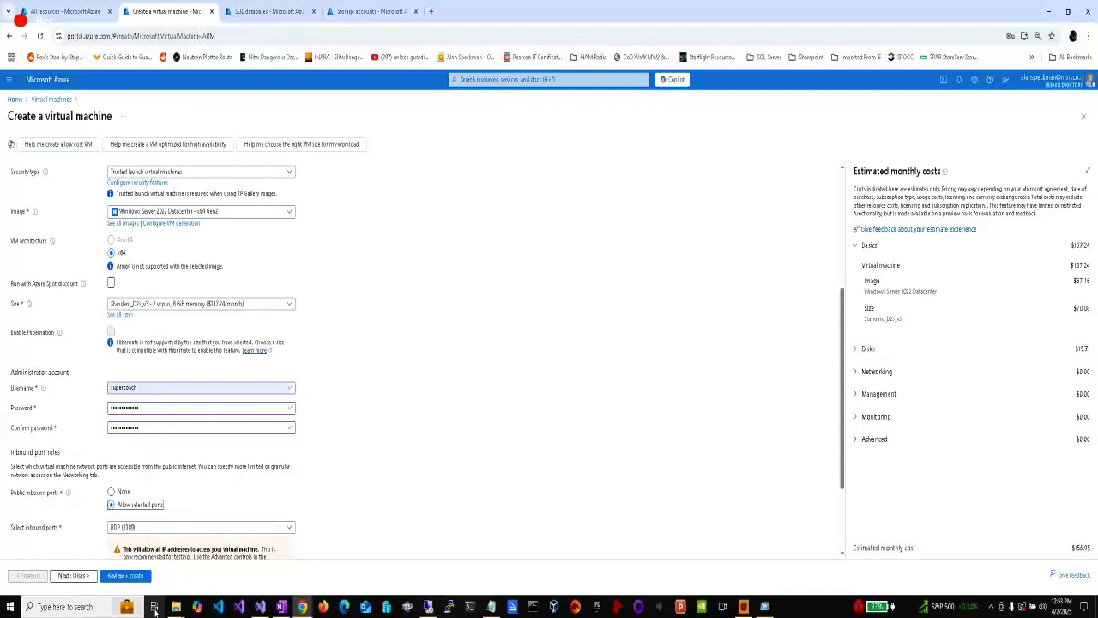
Step: Add HTTP (80) to the allowed public inbound ports alongside RDP (3389)
click(157, 527)
click(114, 464)
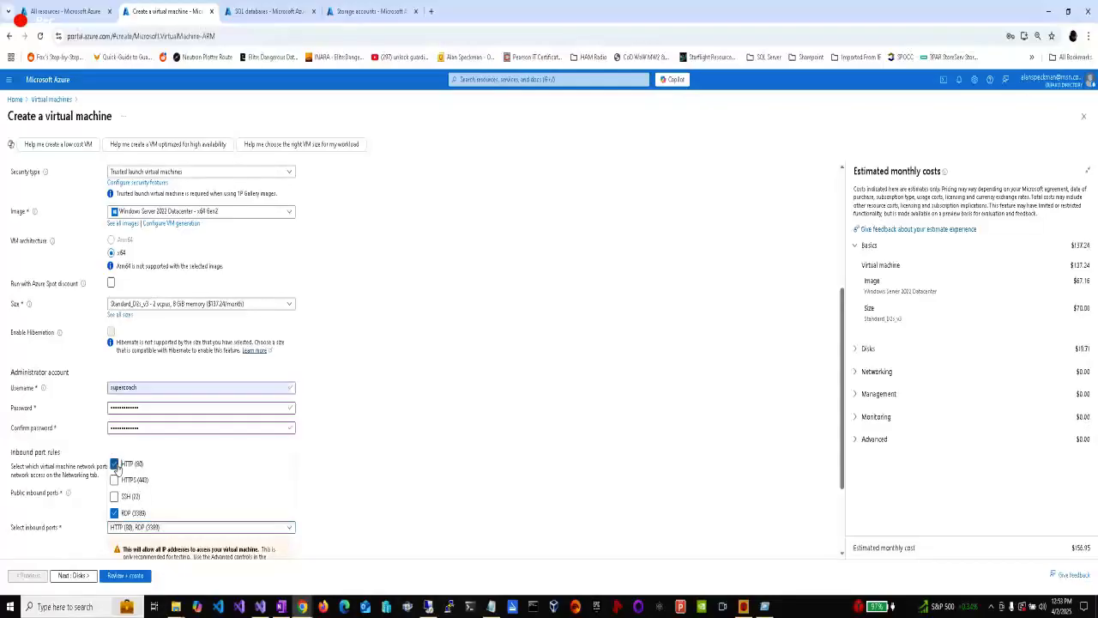
click(315, 492)
scroll(375, 491, down, 2)
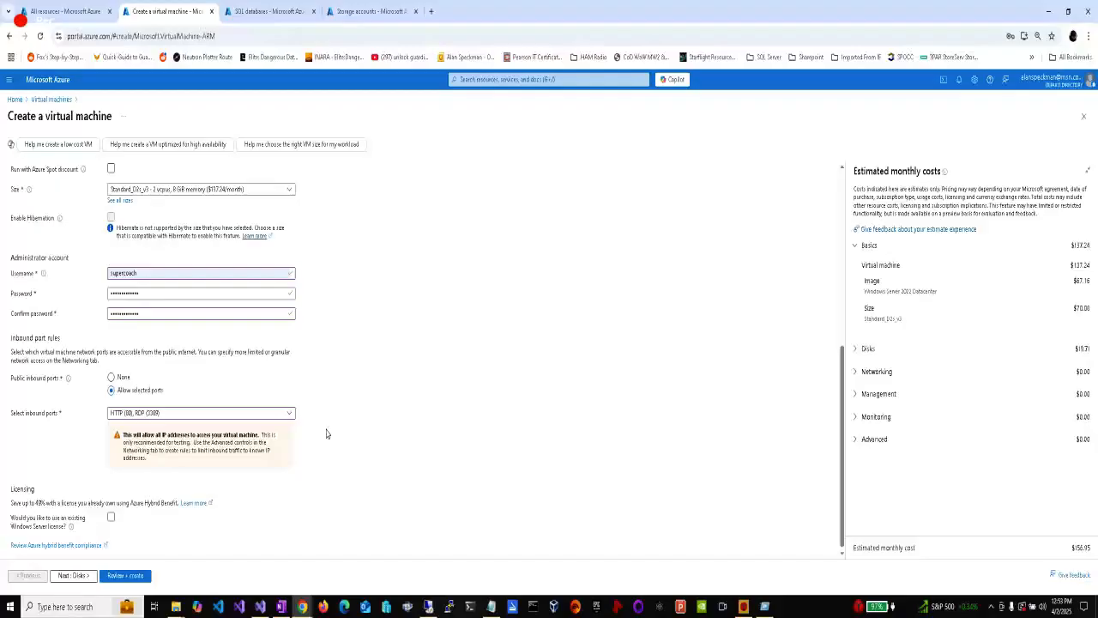
scroll(323, 434, down, 1)
Step: Keep the default disk settings and create a new public IP address with the proposed settings for the network interface
click(85, 576)
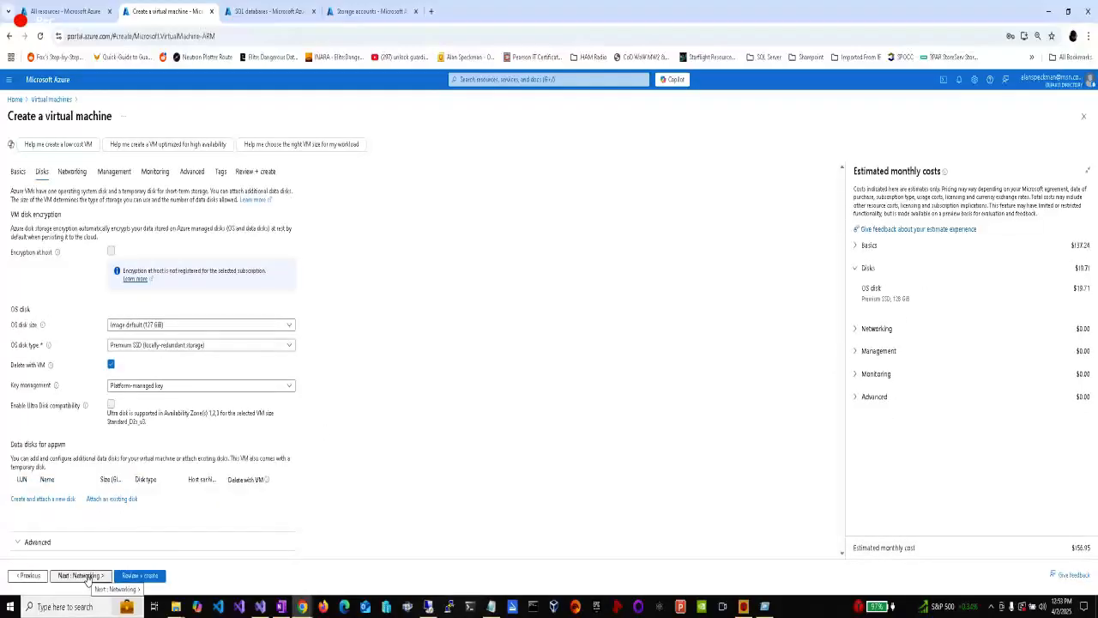
click(86, 576)
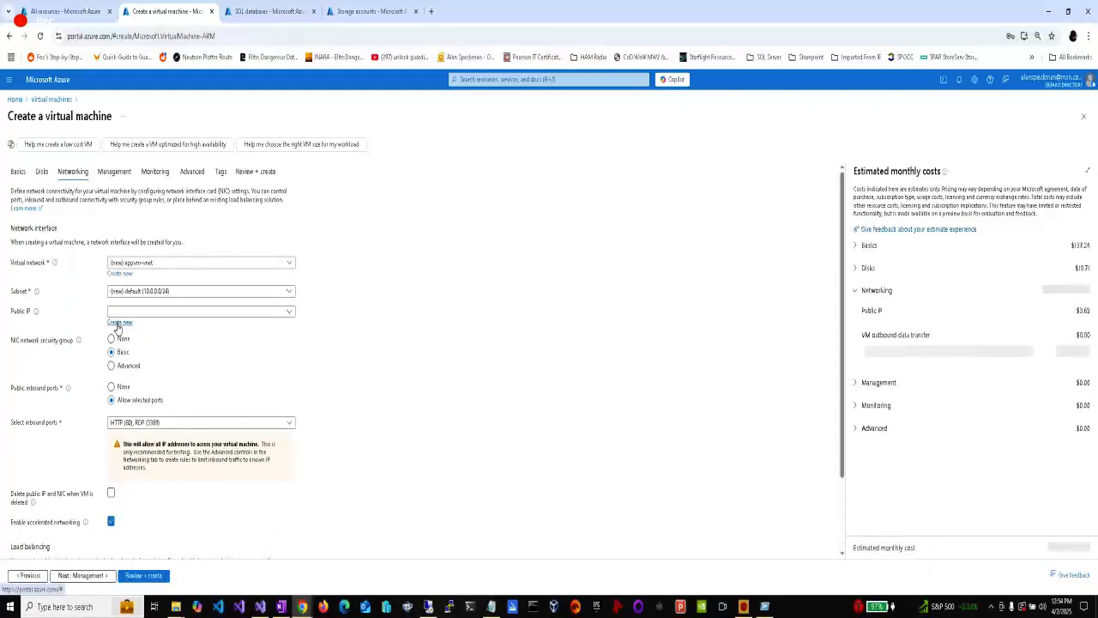
click(119, 323)
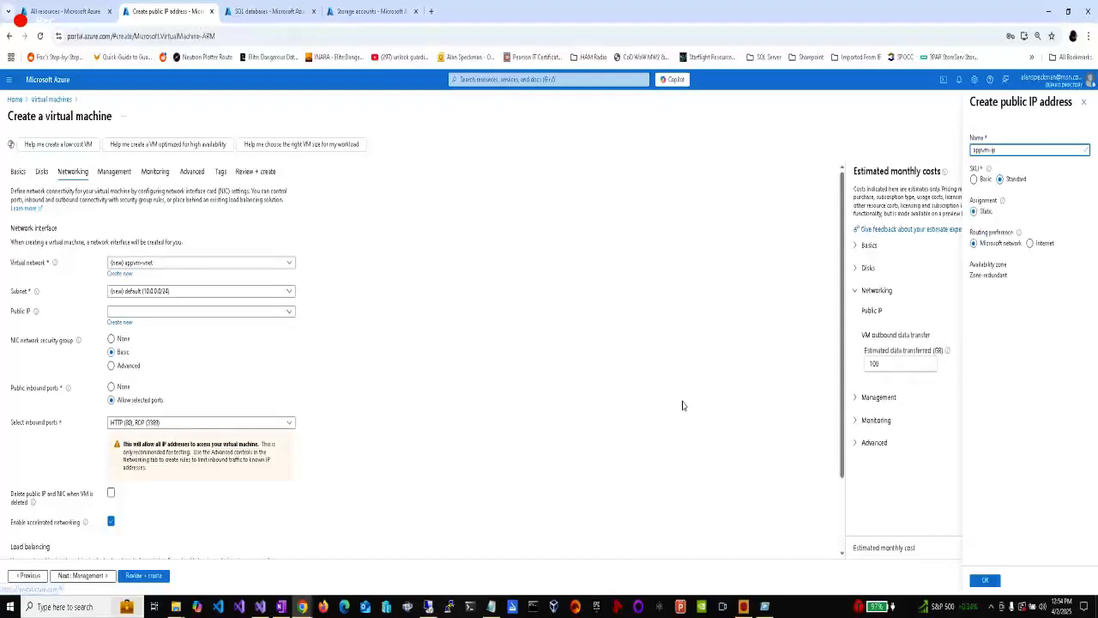
click(987, 581)
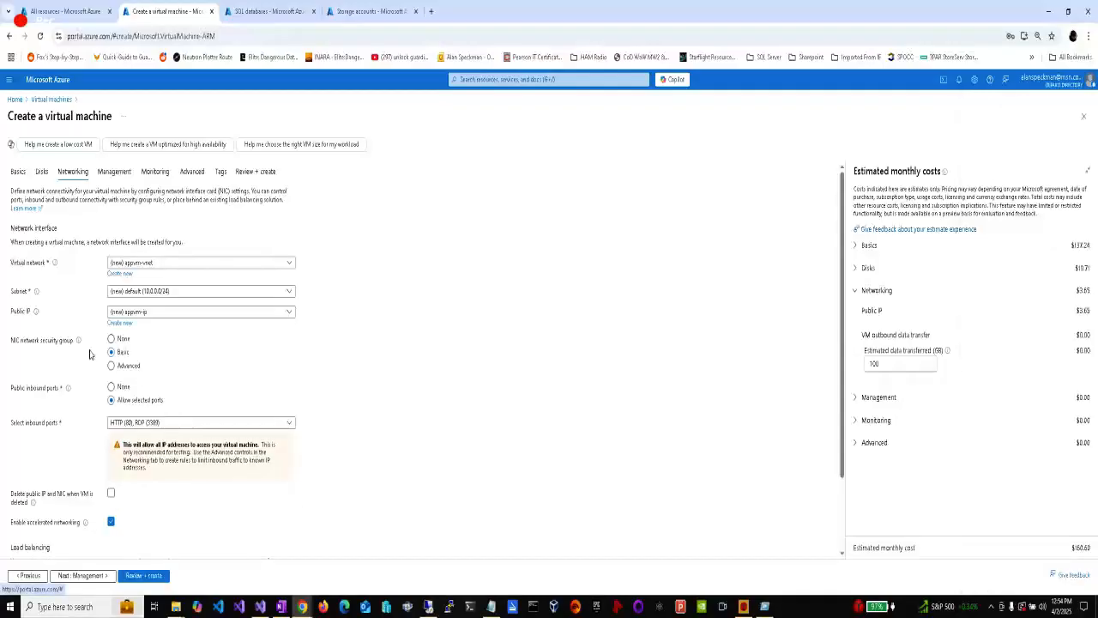
Step: Enable deletion of the public IP and NIC when the virtual machine is deleted
scroll(159, 455, down, 1)
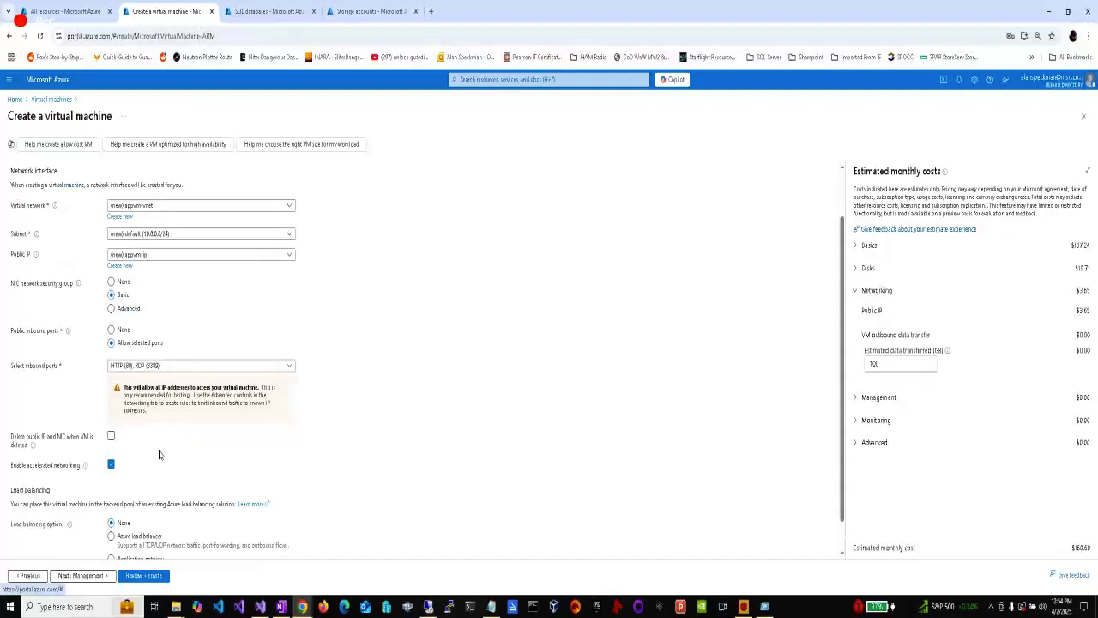
scroll(159, 455, down, 1)
click(111, 400)
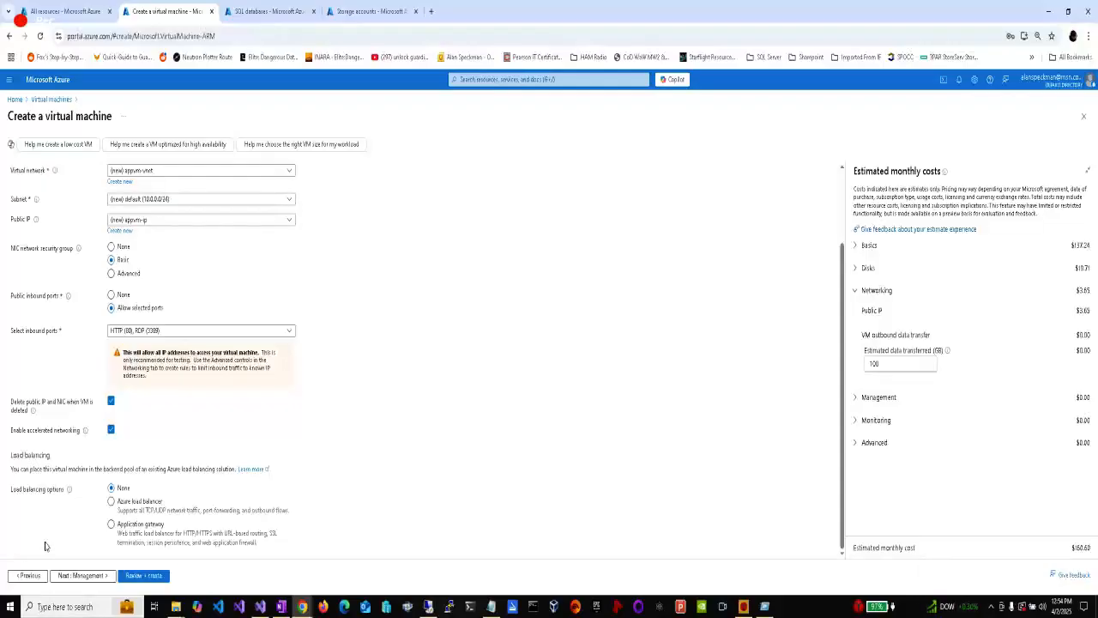
Step: Enable auto-shutdown in the virtual machine's management options, keeping its default schedule, and continue to the monitoring options
click(83, 576)
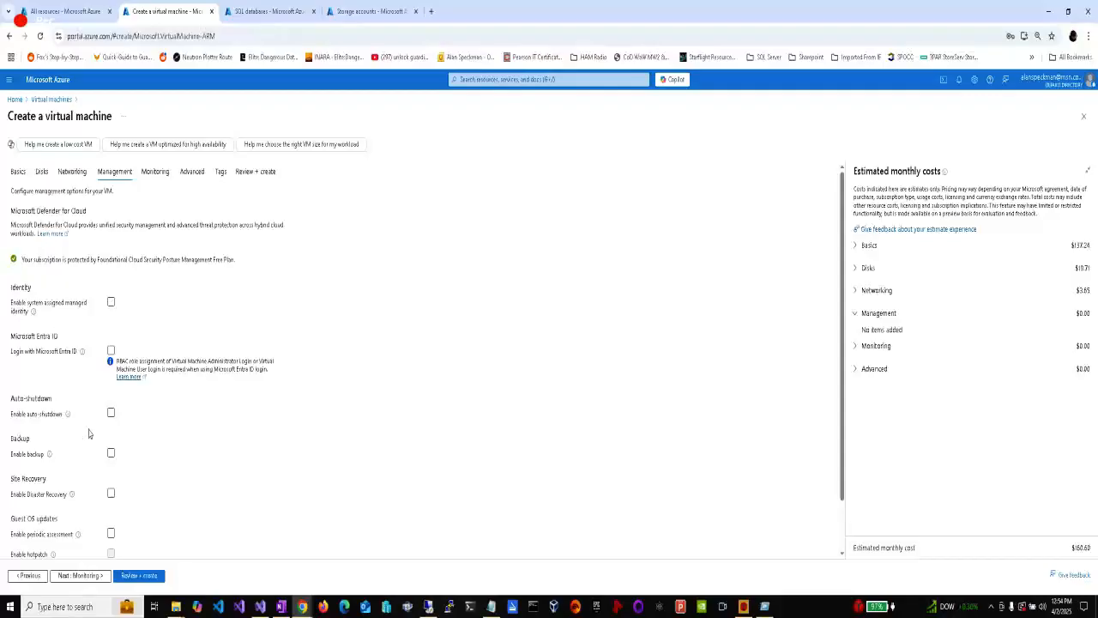
click(112, 414)
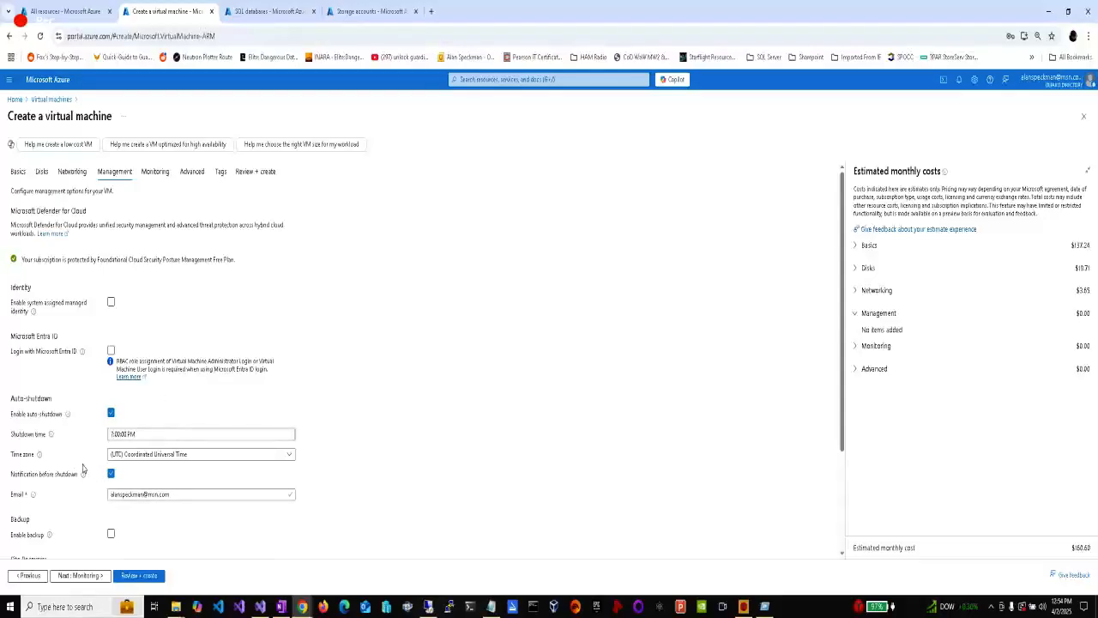
scroll(83, 469, down, 1)
scroll(83, 468, down, 1)
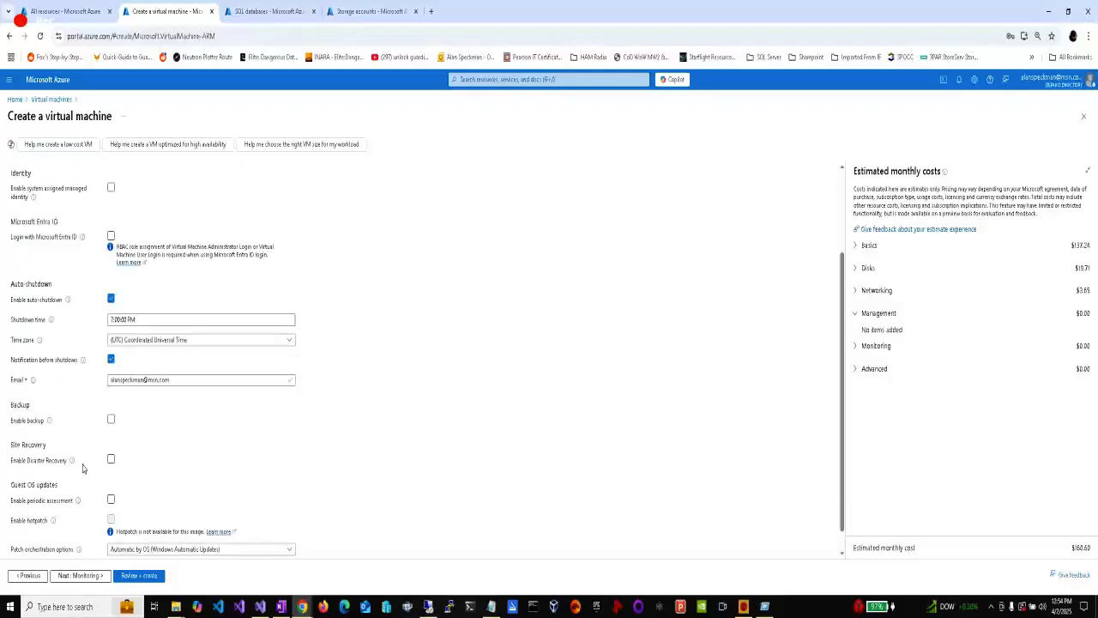
scroll(84, 469, down, 1)
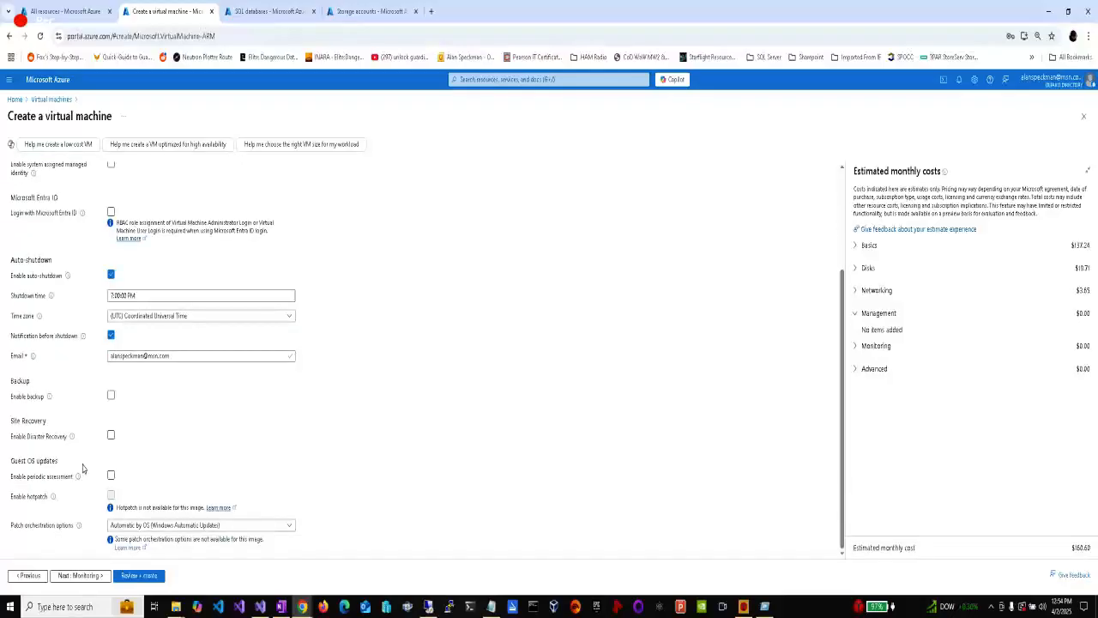
click(89, 575)
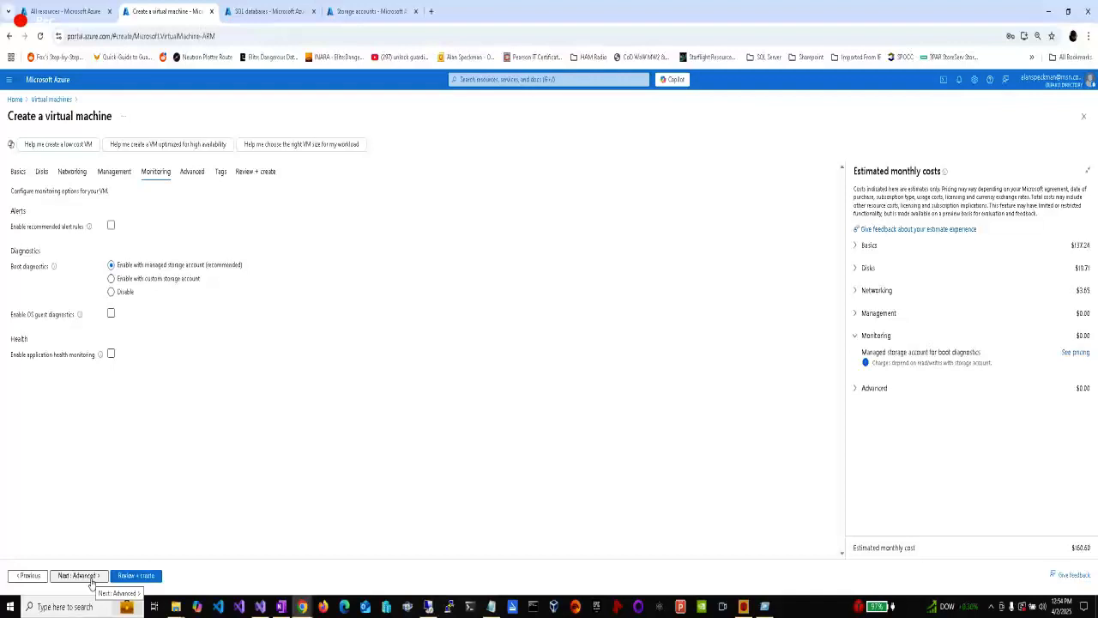
Step: Keep the default monitoring and advanced options, review the configuration and deploy the appvm virtual machine
click(91, 580)
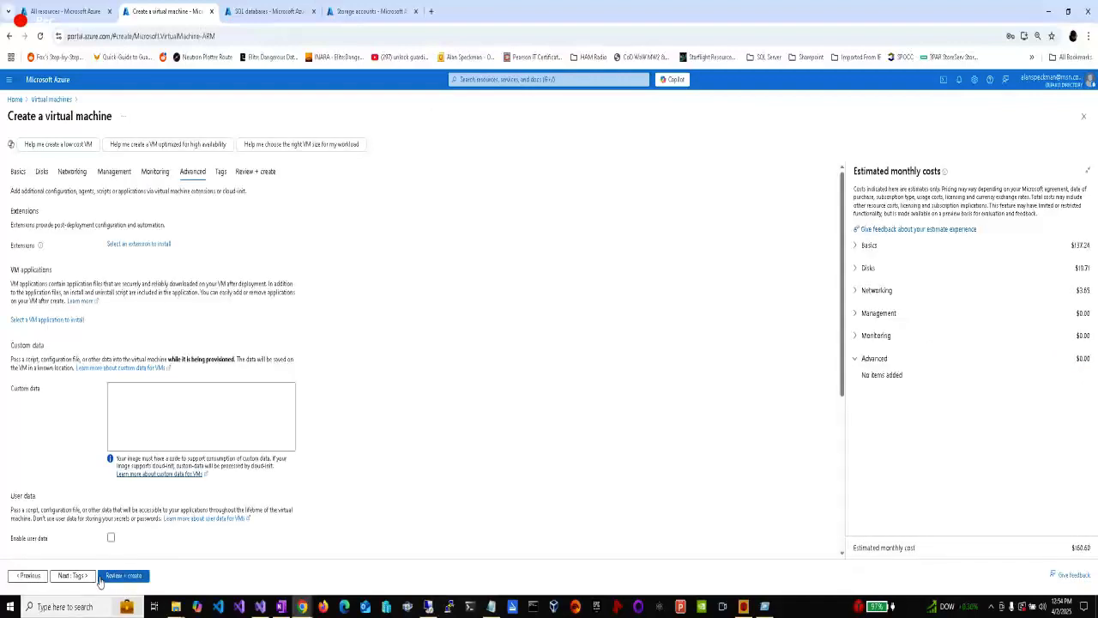
click(127, 576)
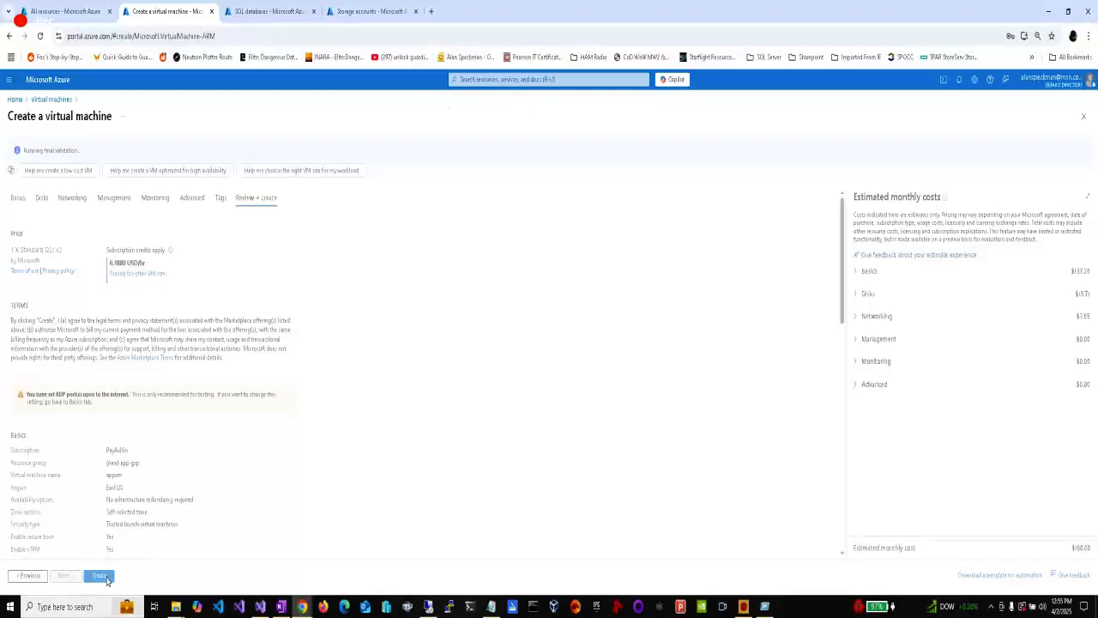
click(101, 578)
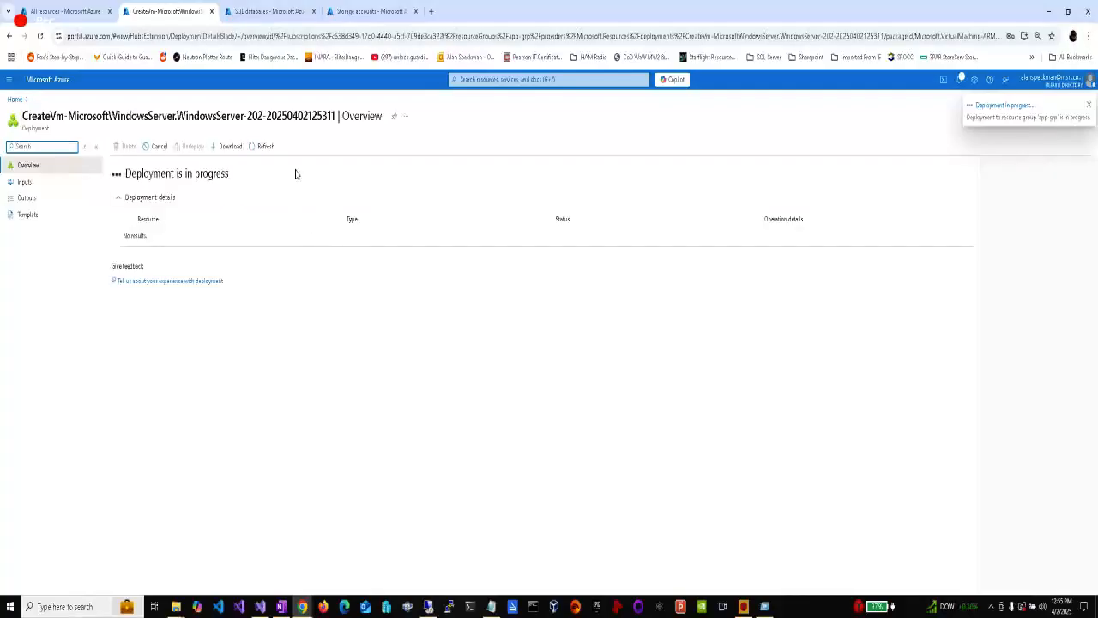
Step: Start a new SQL database named appdb in the app-grp resource group
click(275, 11)
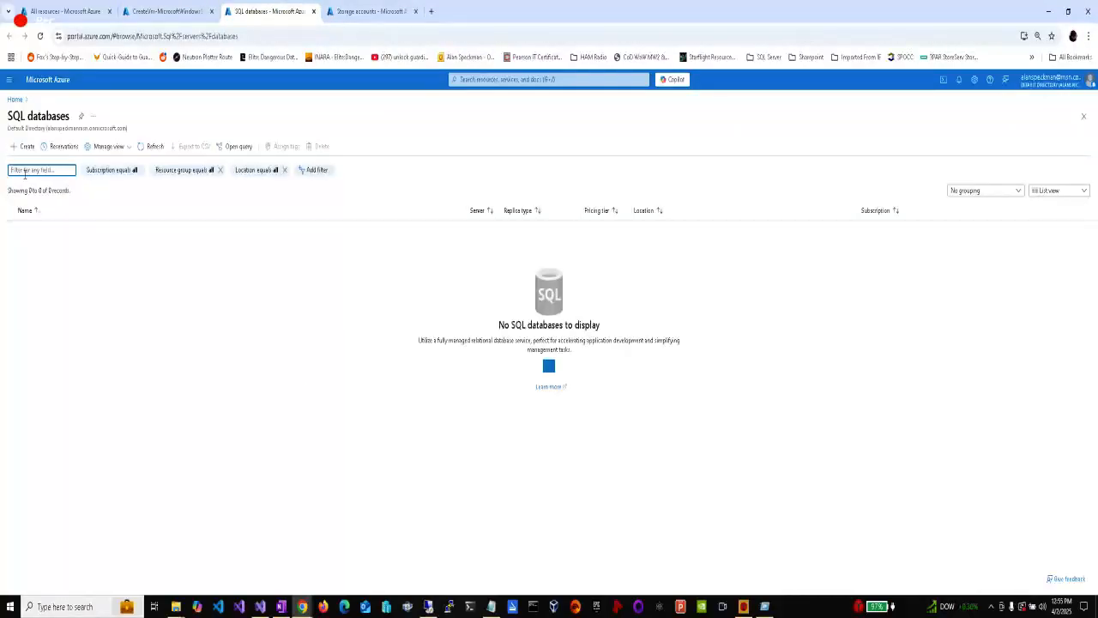
click(26, 150)
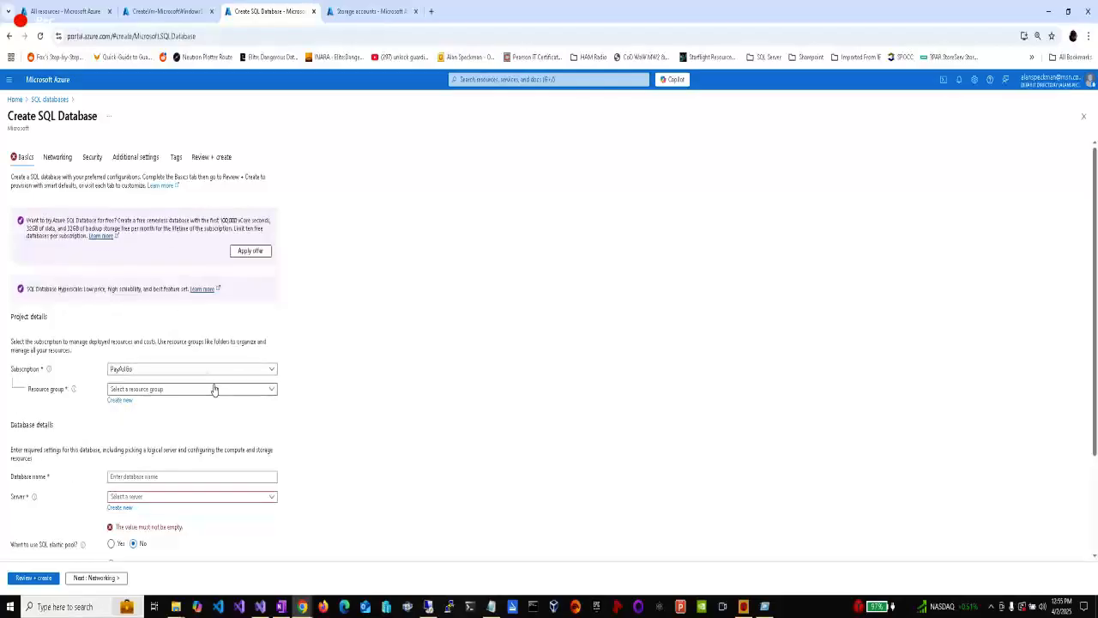
click(213, 389)
click(144, 425)
click(153, 478)
text(app)
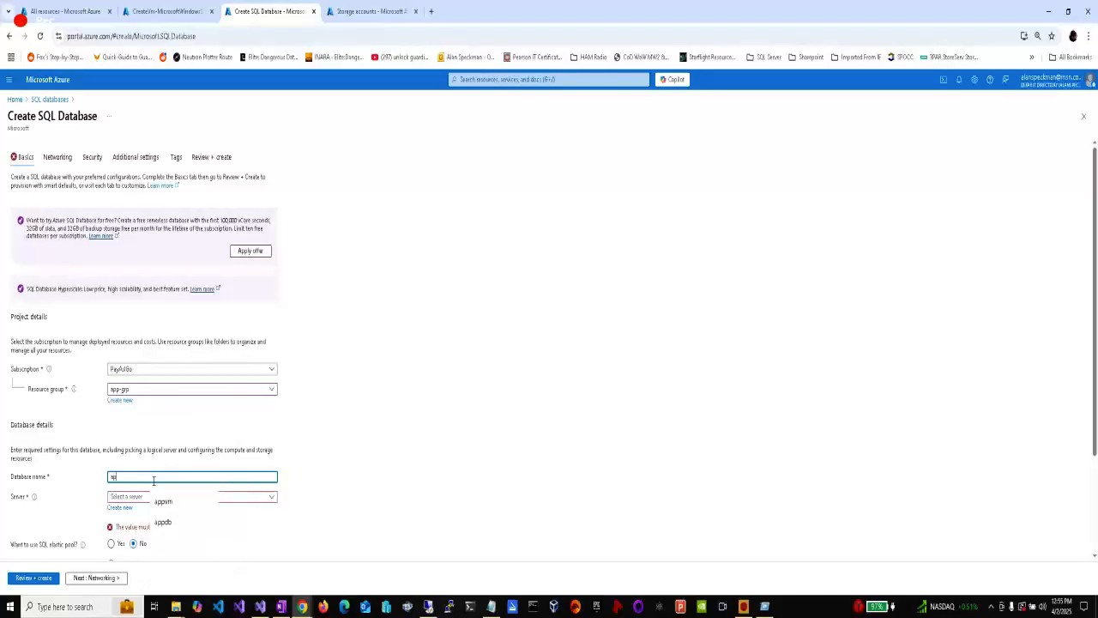
text(db)
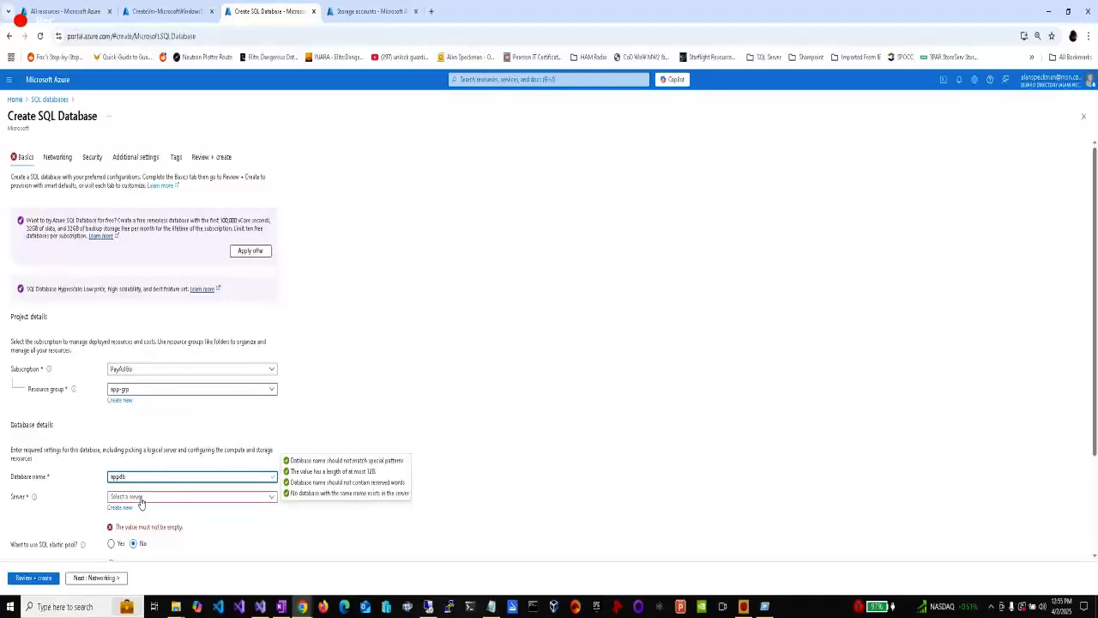
Step: Define a new database server named appserver4088 in East US that uses SQL authentication
click(121, 512)
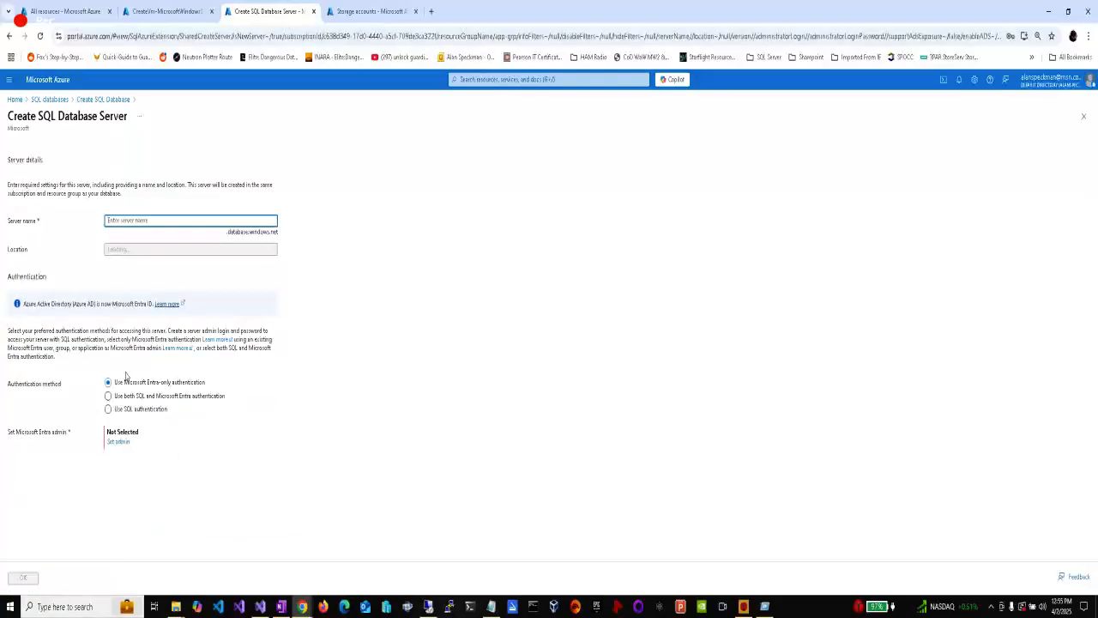
text(appserver)
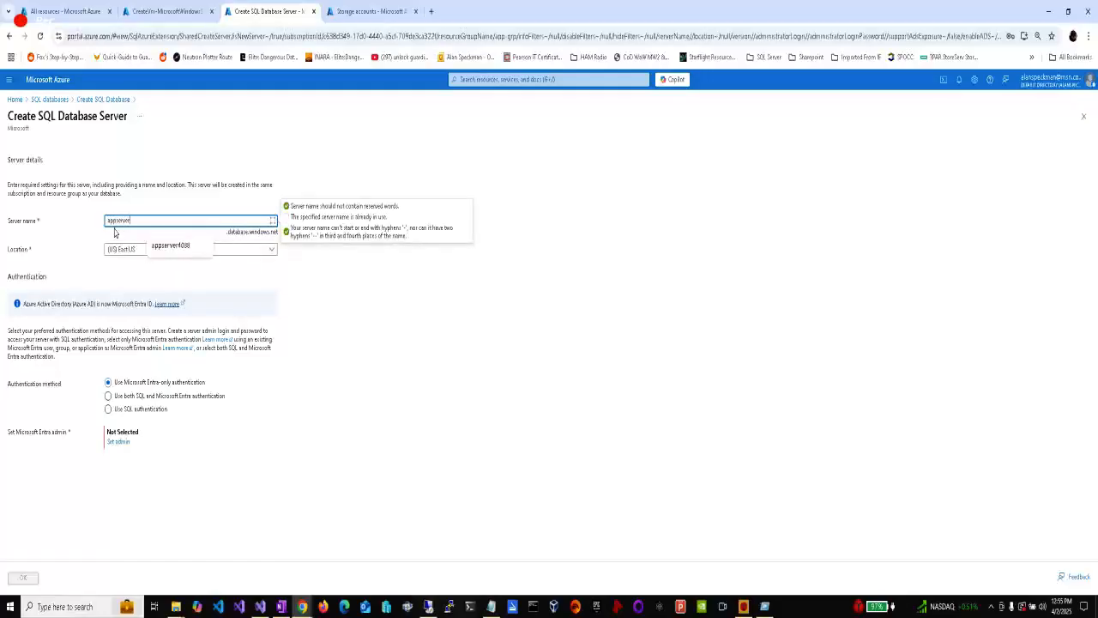
click(163, 245)
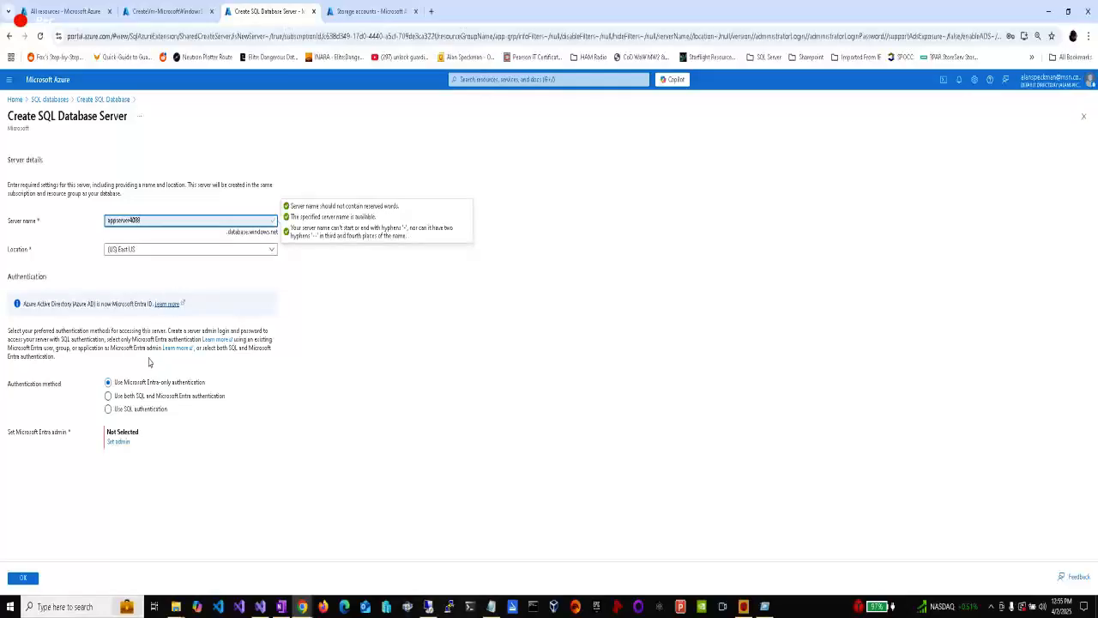
click(133, 410)
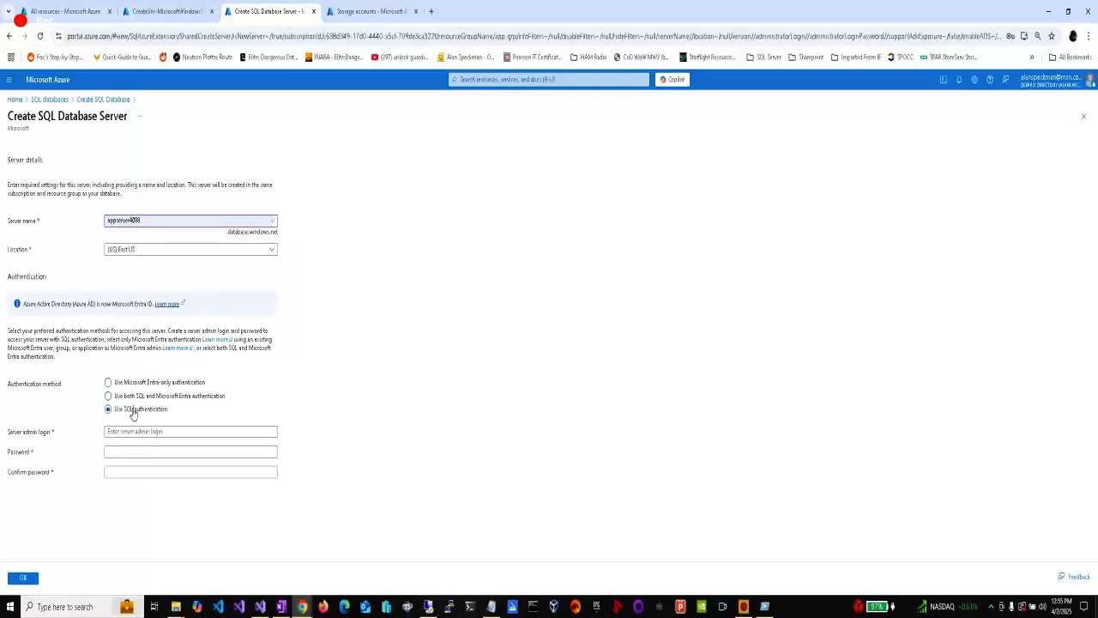
Step: Set the server admin login to supercoach, enter and confirm the admin password, and accept the new server
click(126, 433)
text(sup)
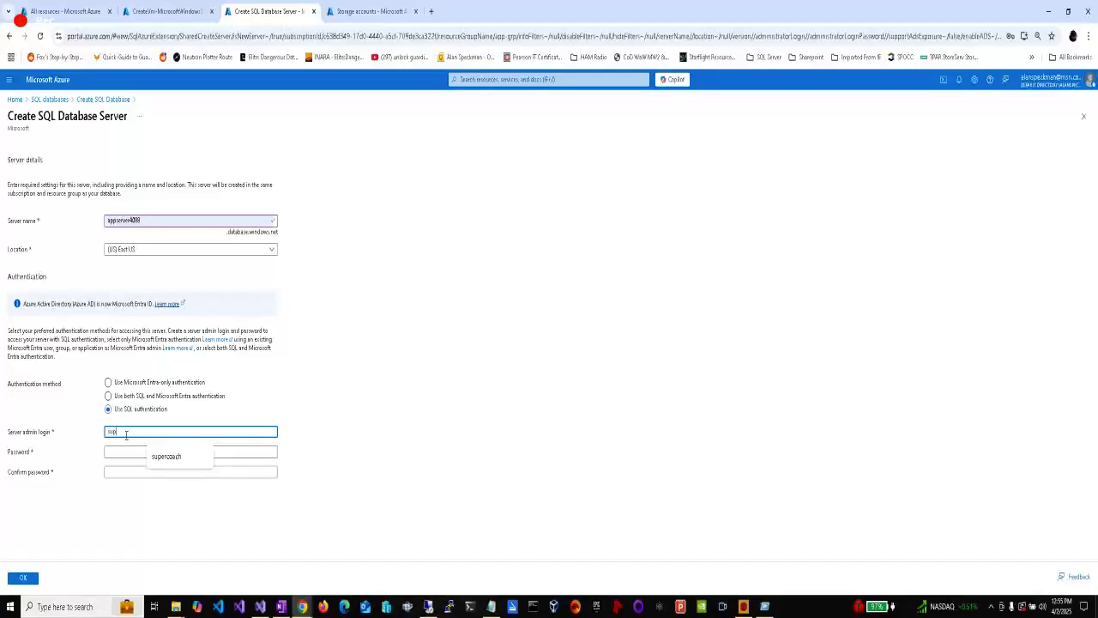
text(ercoach)
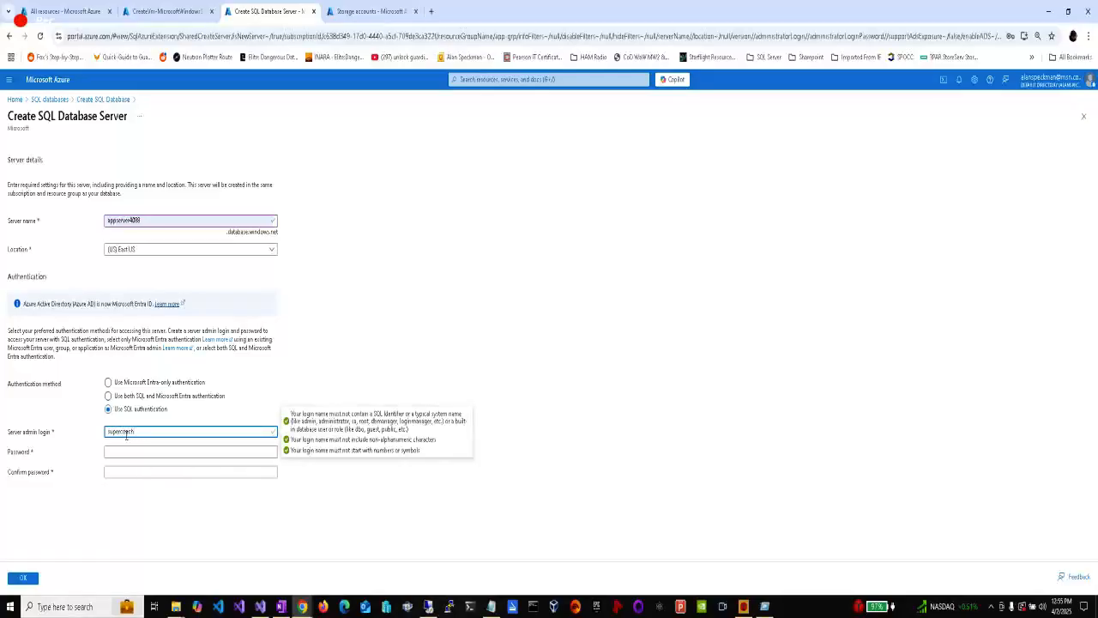
key(Tab)
text(P)
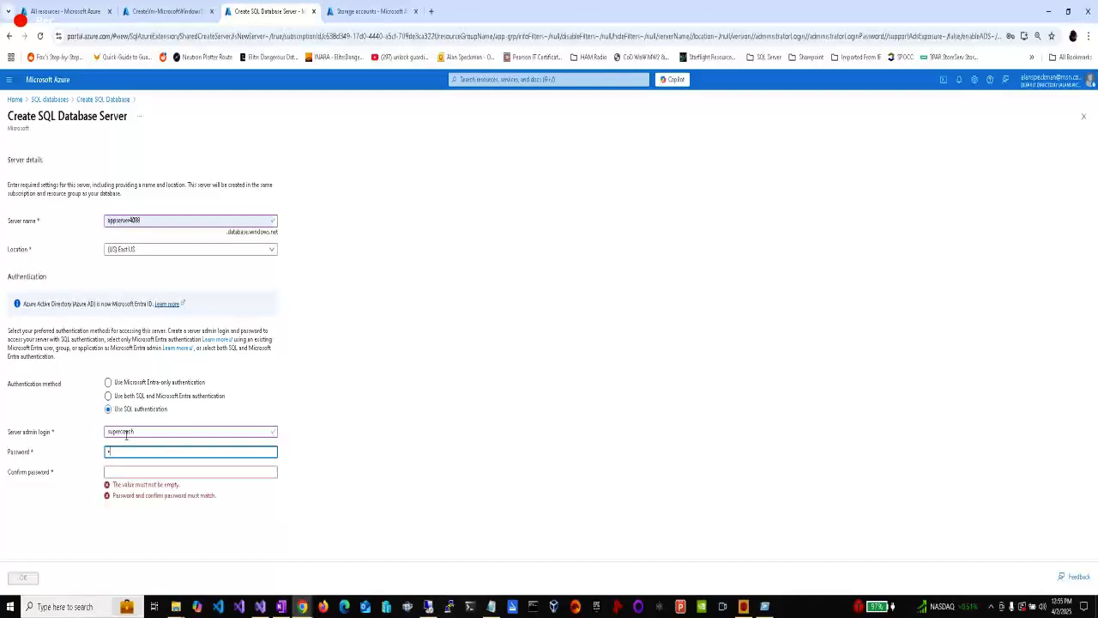
text(••••••••)
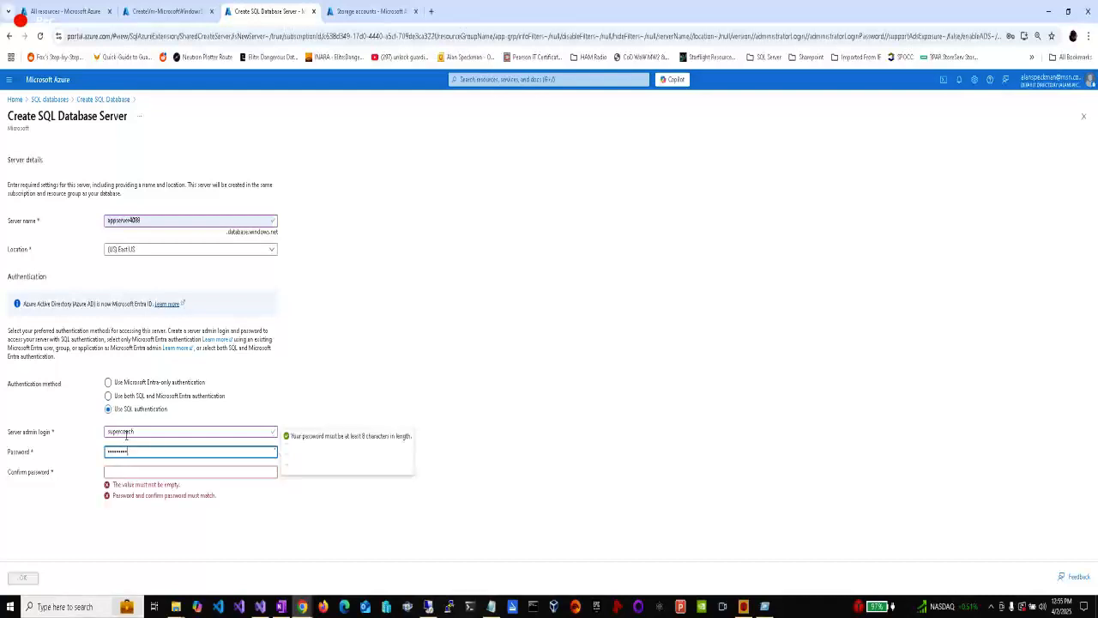
text(••)
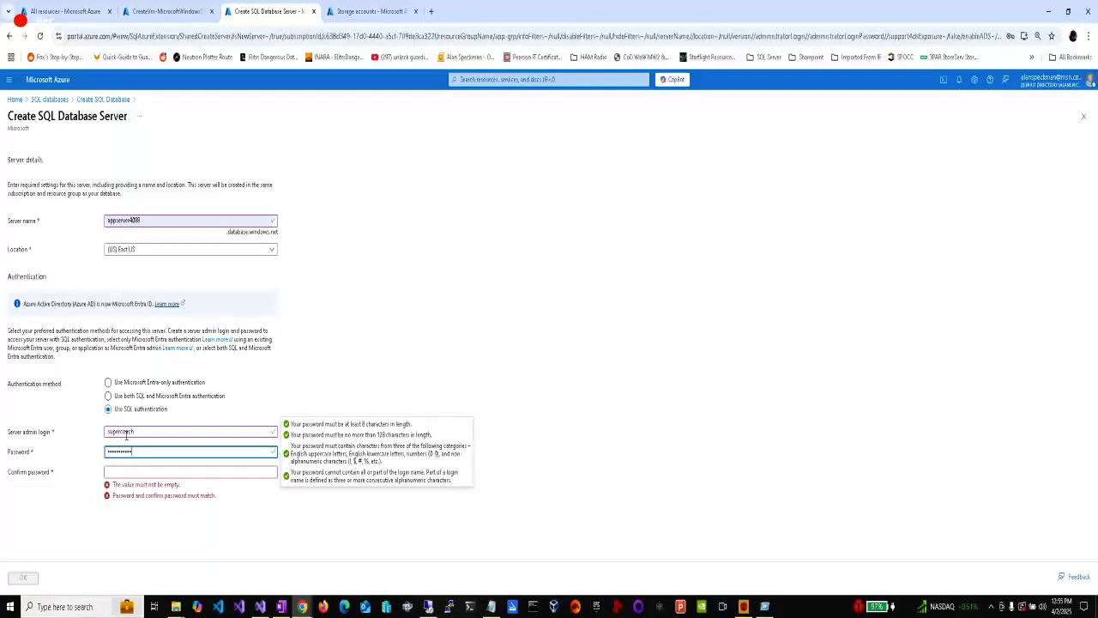
key(Tab)
text(•••)
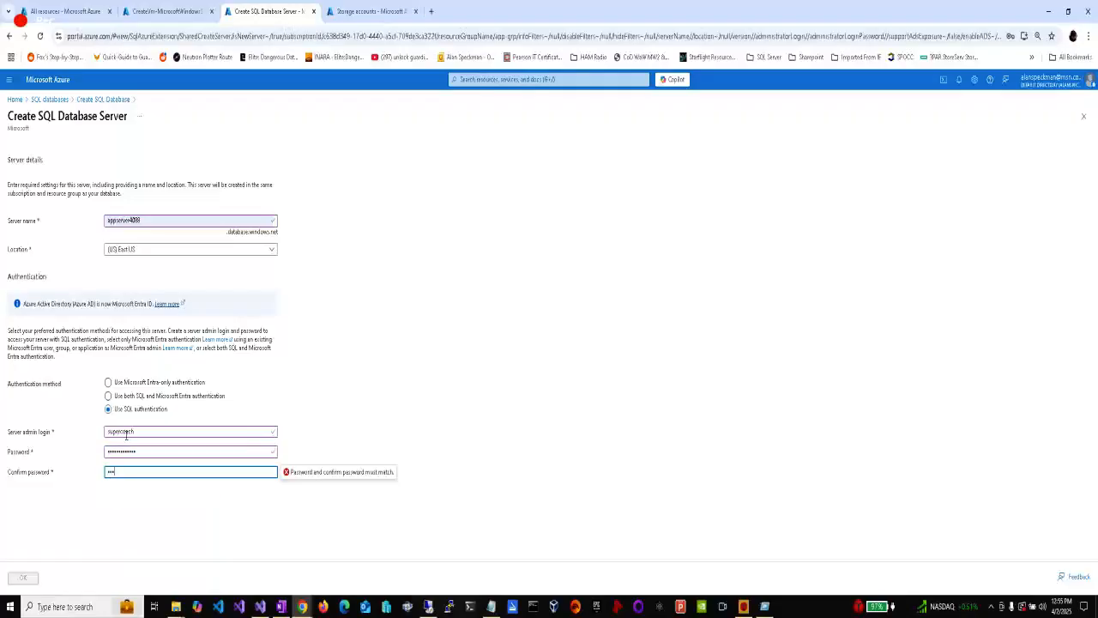
text(••••)
key(Tab)
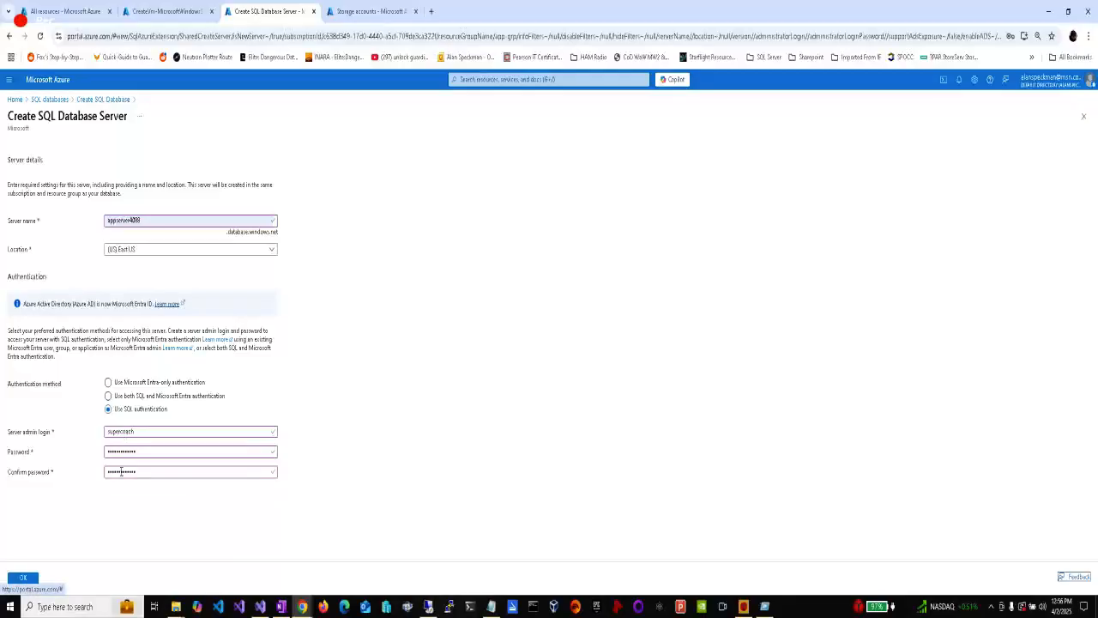
click(27, 579)
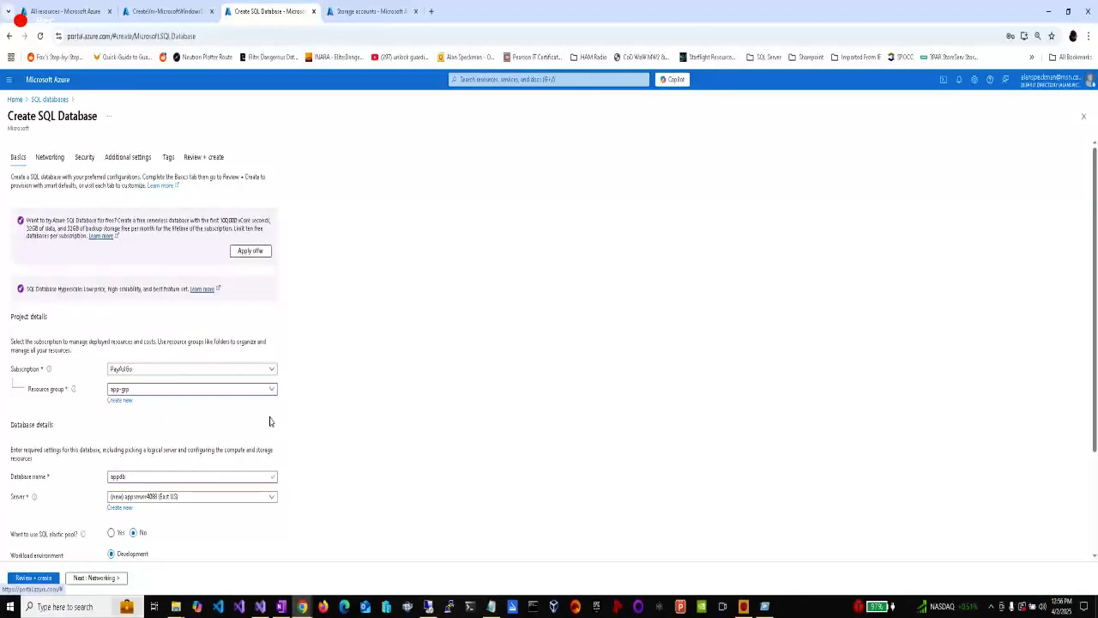
Step: Configure the database's compute and storage with the Basic service tier and locally-redundant backup storage
scroll(257, 418, down, 3)
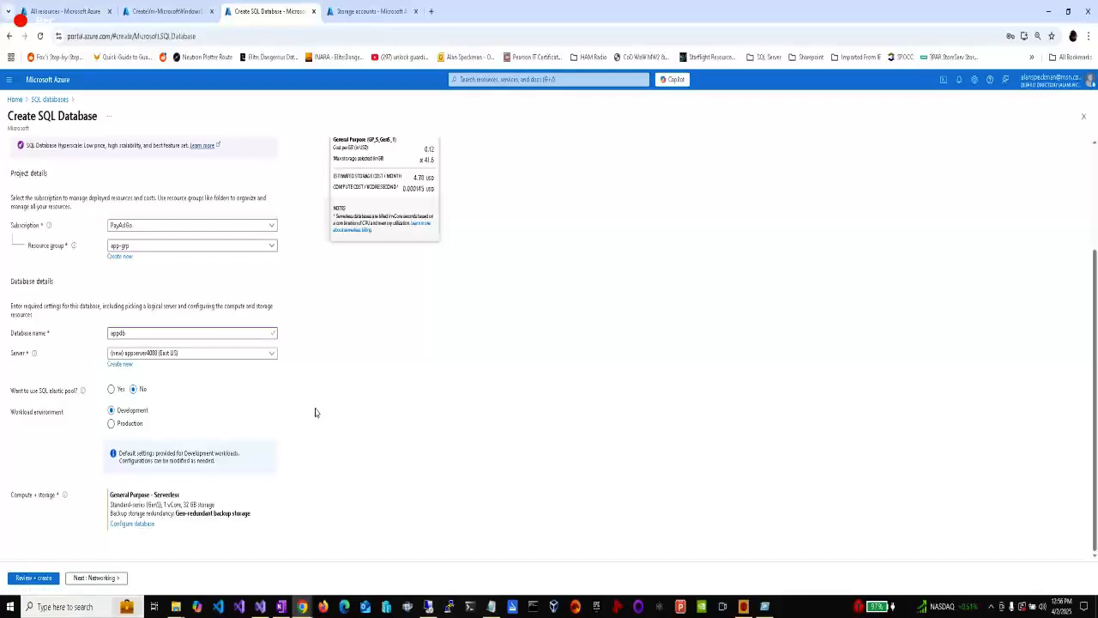
click(144, 523)
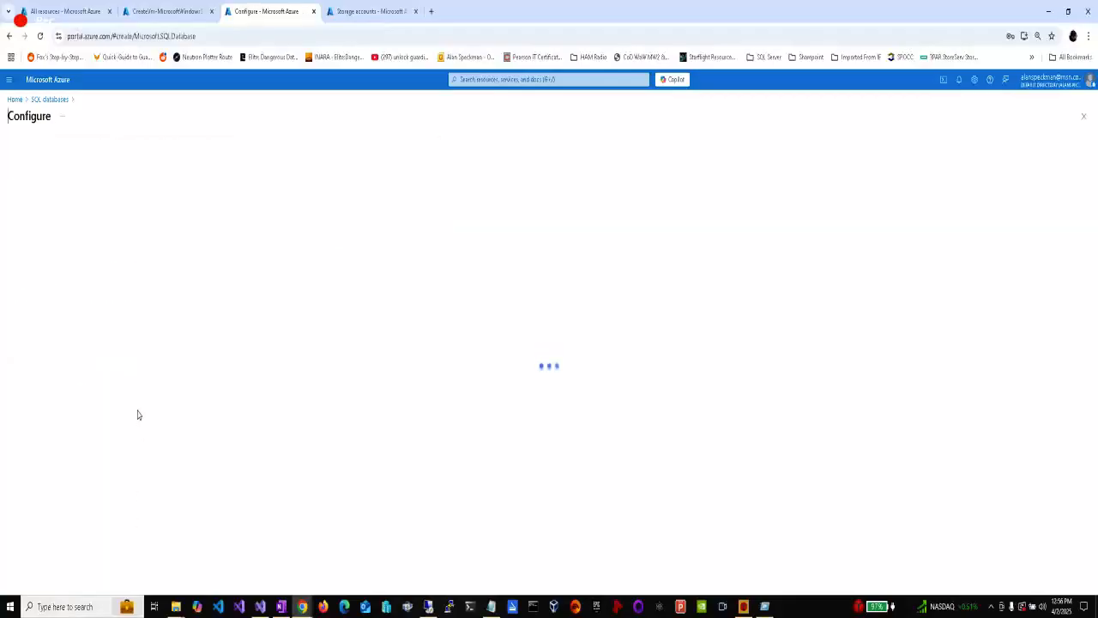
click(189, 268)
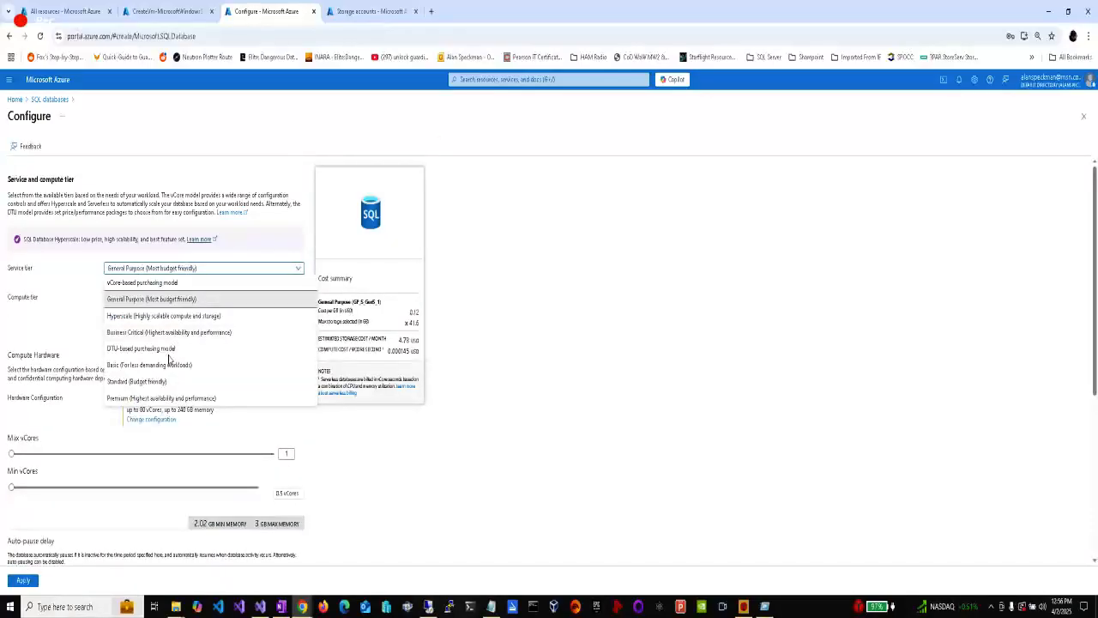
click(167, 361)
click(108, 417)
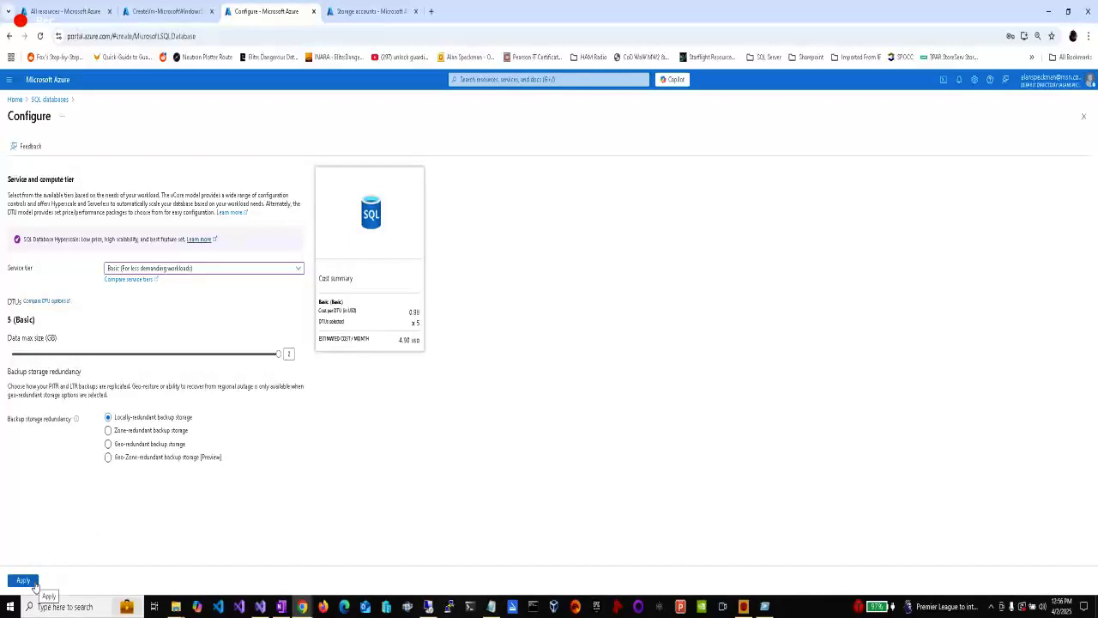
click(23, 581)
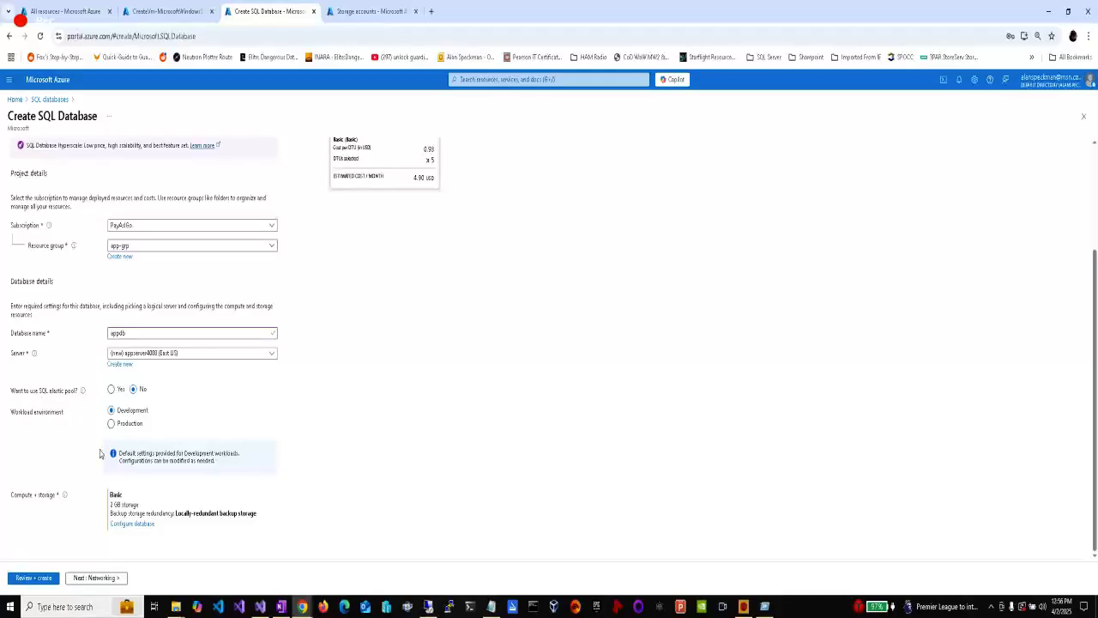
Step: Set the database networking to a public endpoint, allowing Azure services to access the server and adding the current client IP address
click(89, 579)
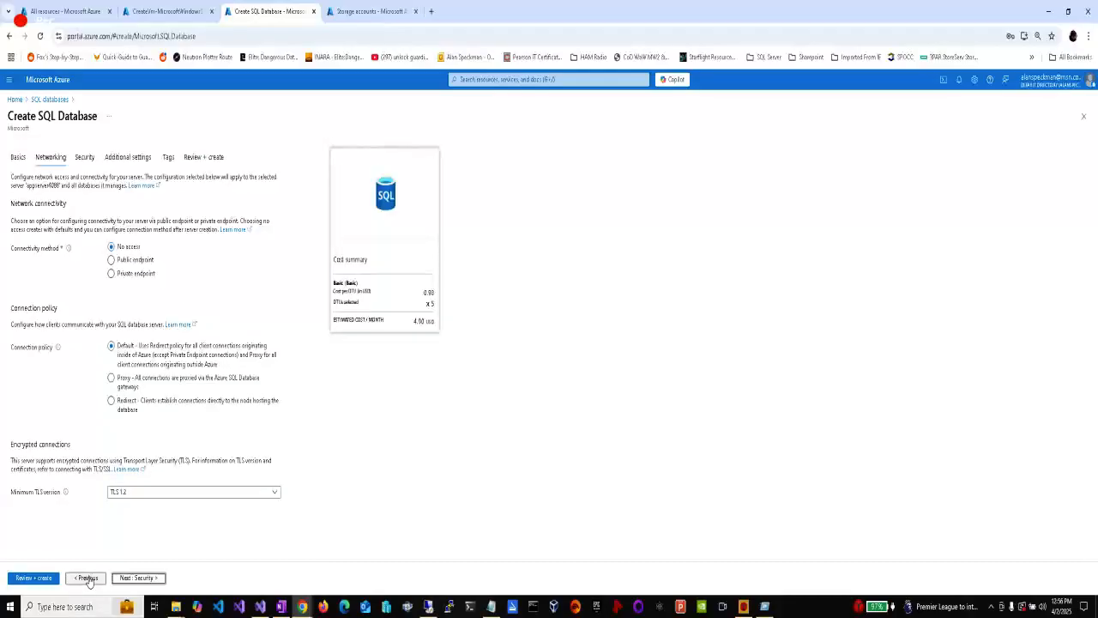
click(120, 259)
click(145, 356)
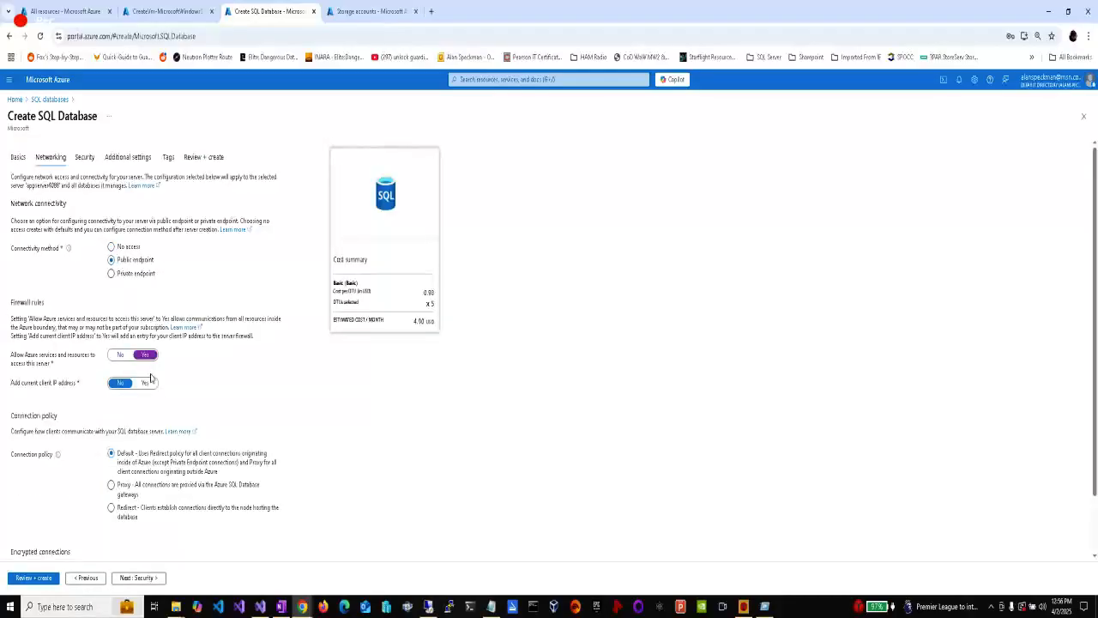
click(147, 385)
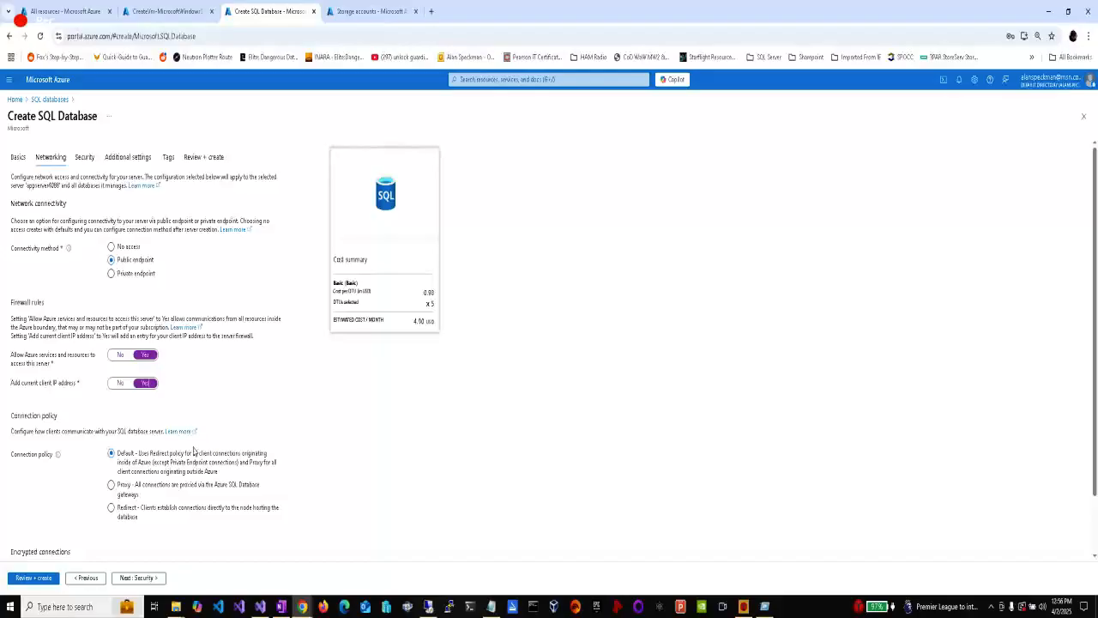
Step: Keep the default security and additional settings, review the configuration and create the appdb SQL database
click(127, 578)
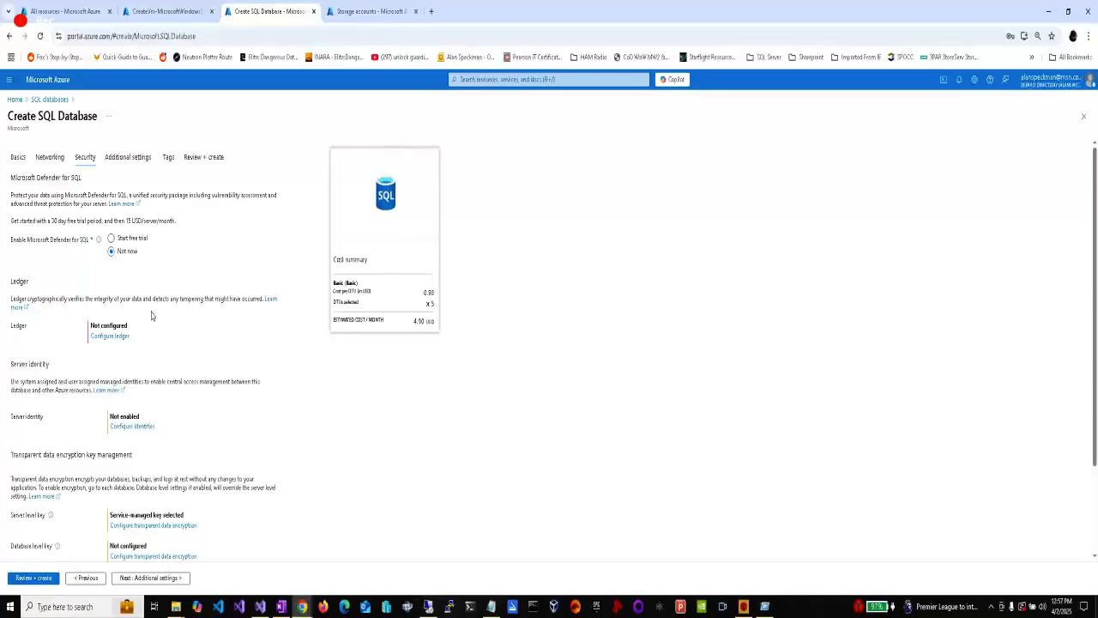
scroll(151, 315, down, 1)
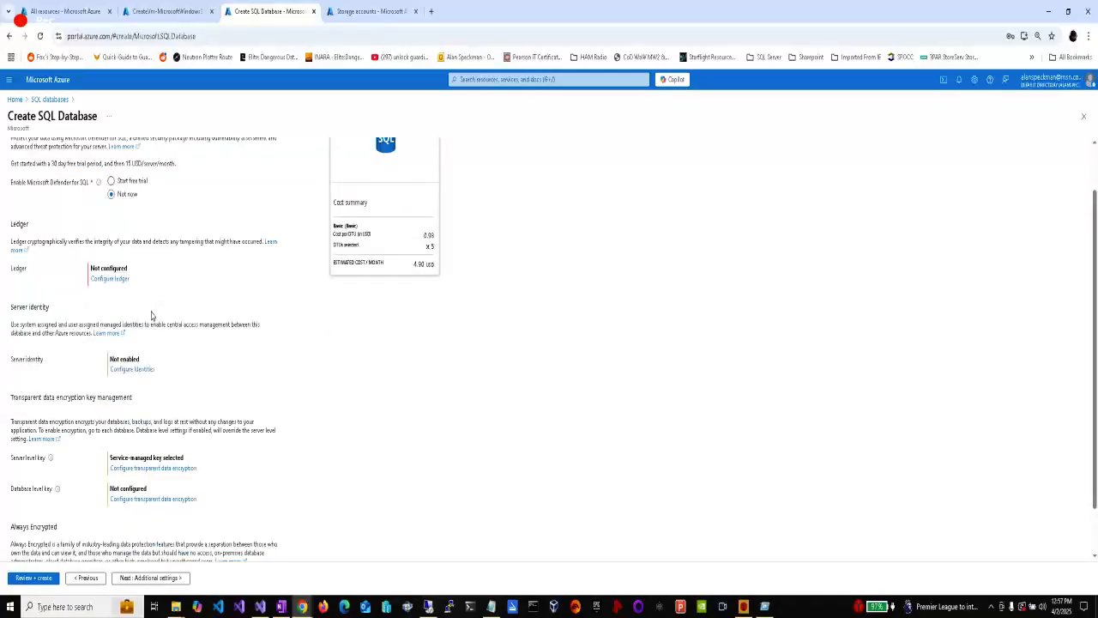
scroll(151, 316, down, 1)
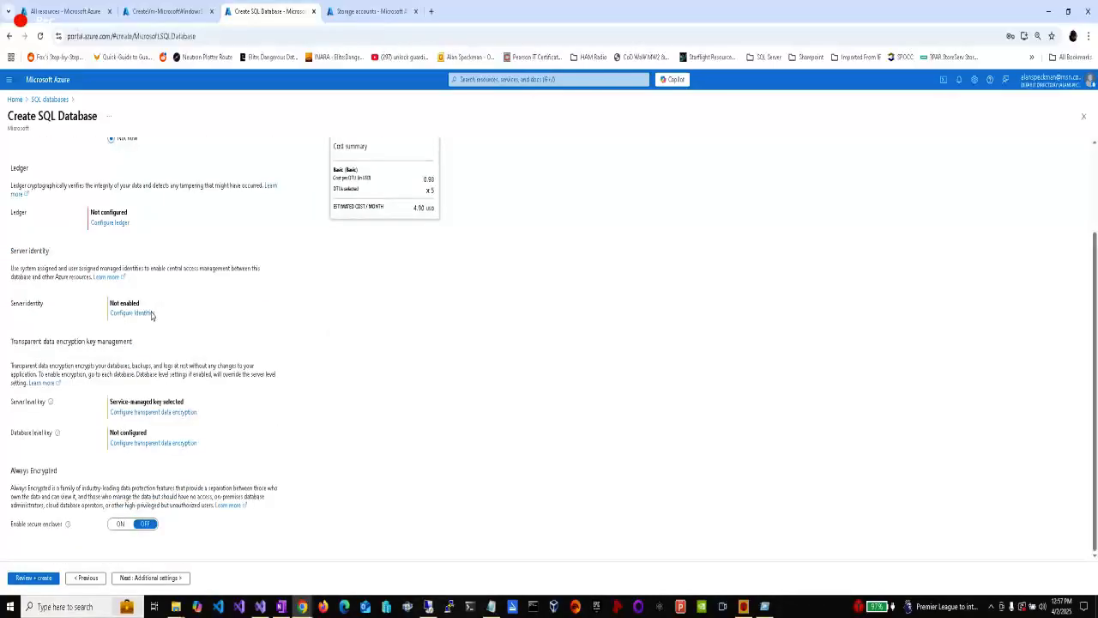
click(130, 579)
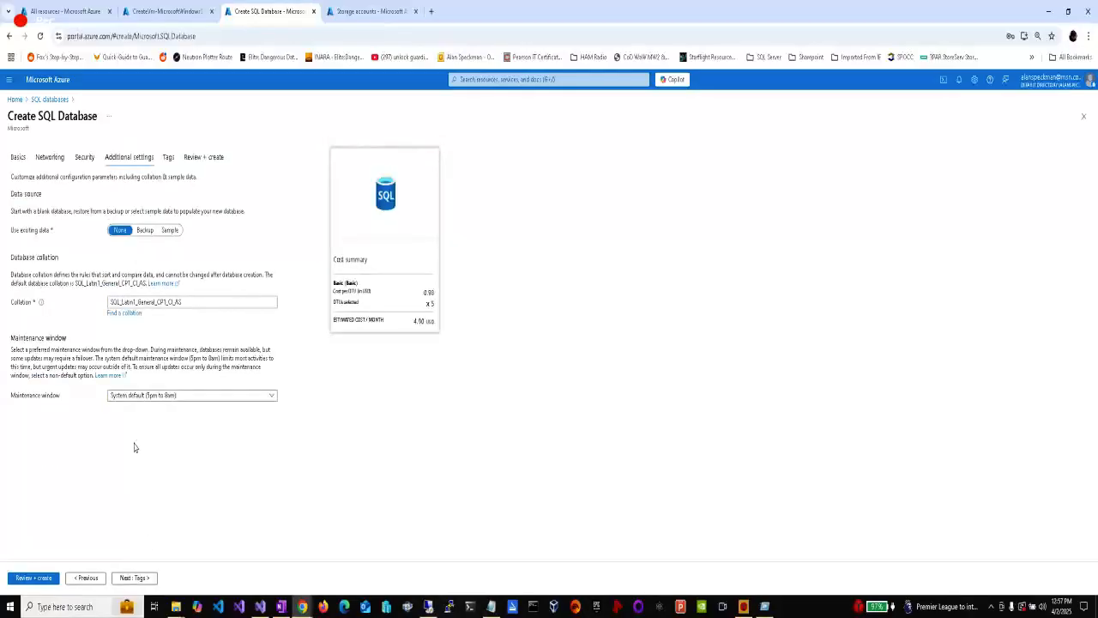
click(36, 578)
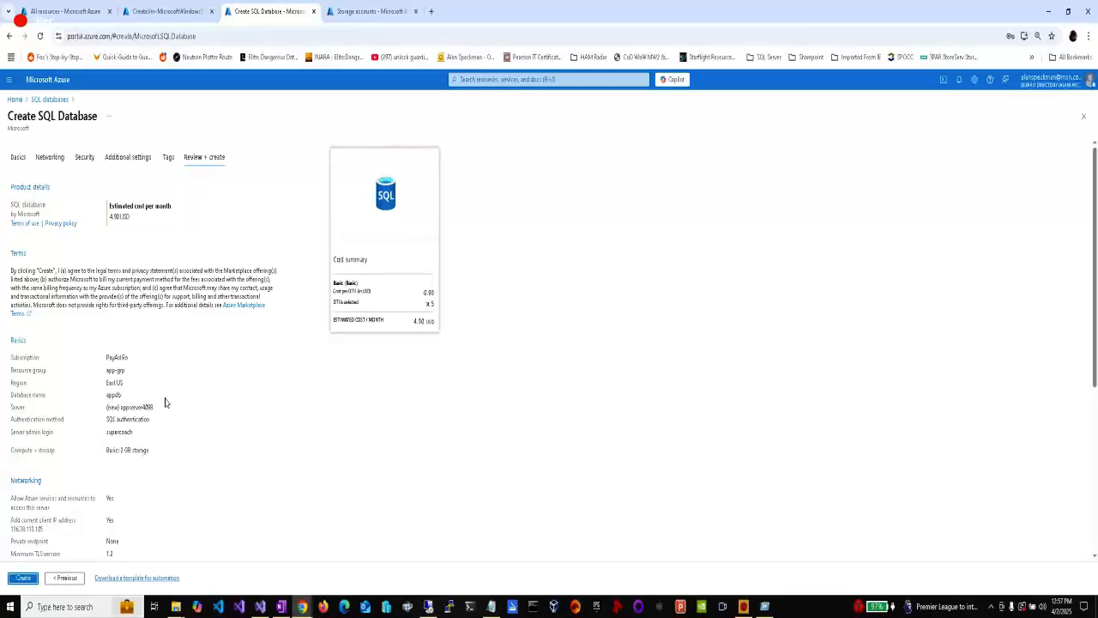
click(22, 580)
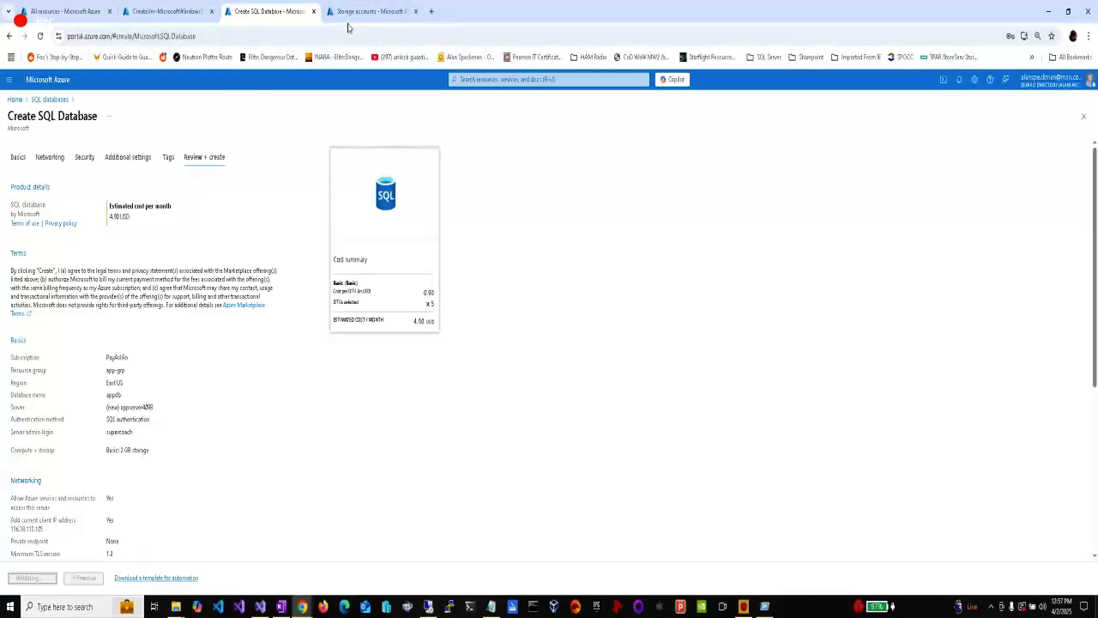
Step: Start a new storage account in app-grp and name it appstore4088, copying the name from the image URL in the Notepad notes
mouse_move(349, 21)
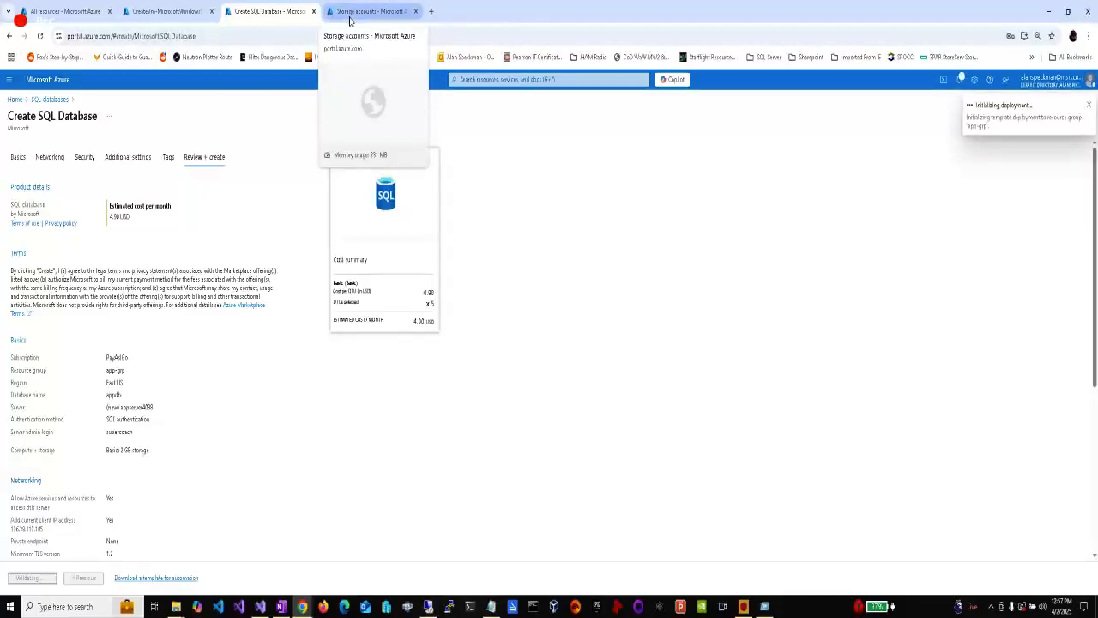
click(350, 18)
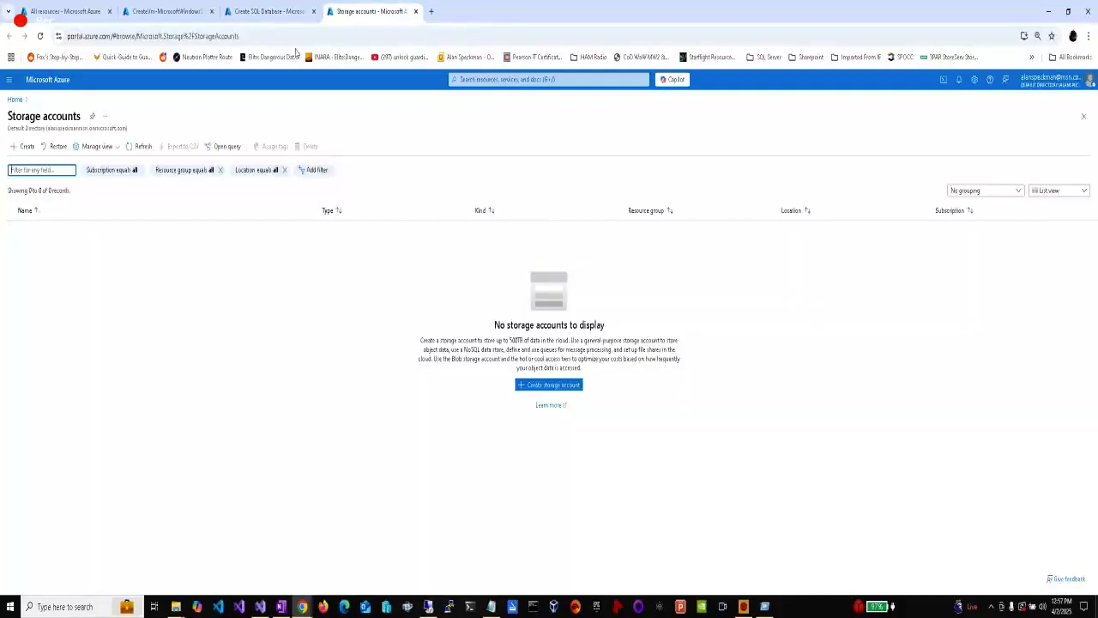
click(26, 147)
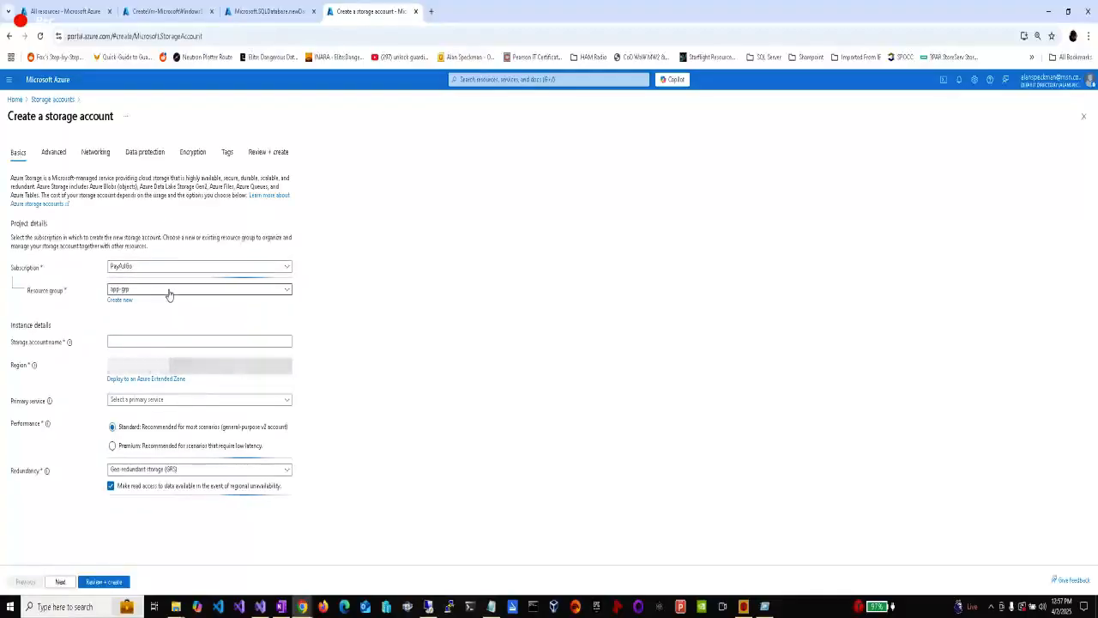
click(130, 343)
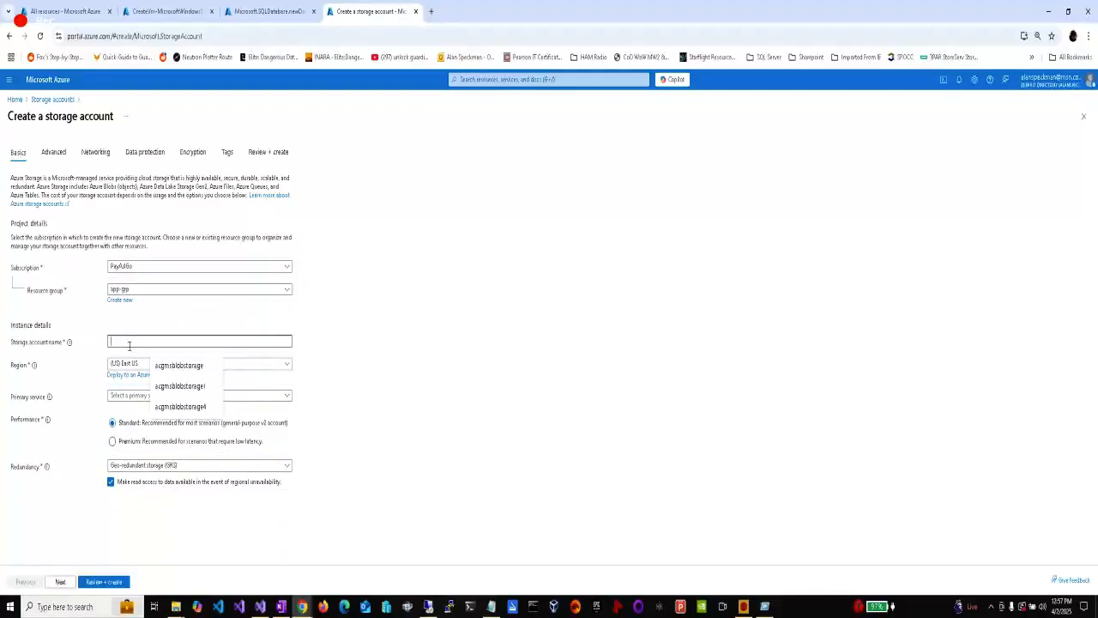
text(apps)
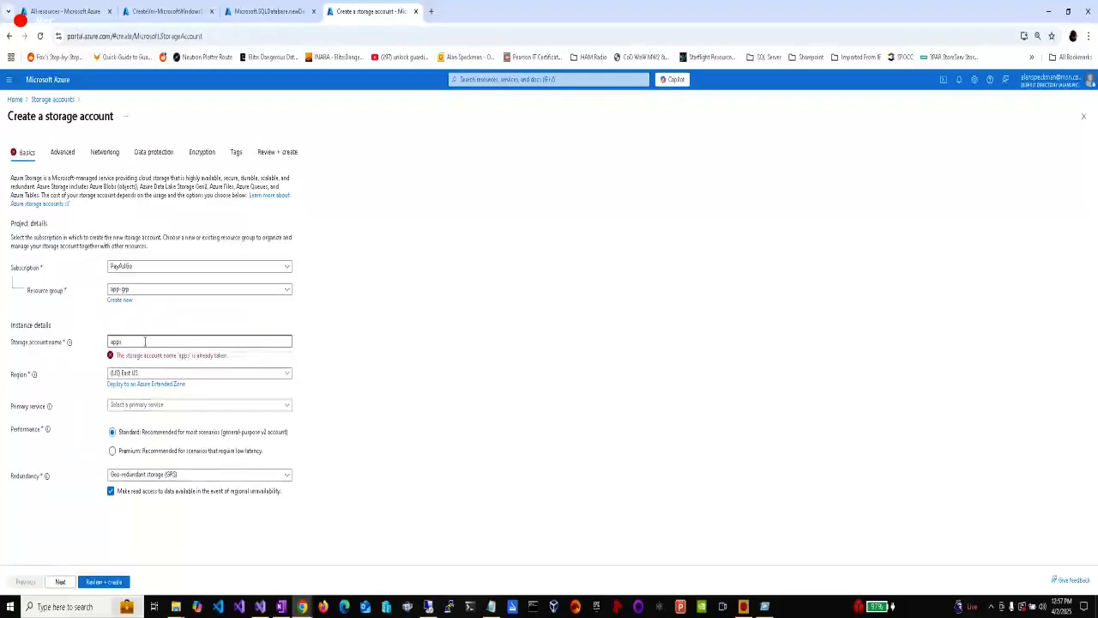
key(alt+Tab)
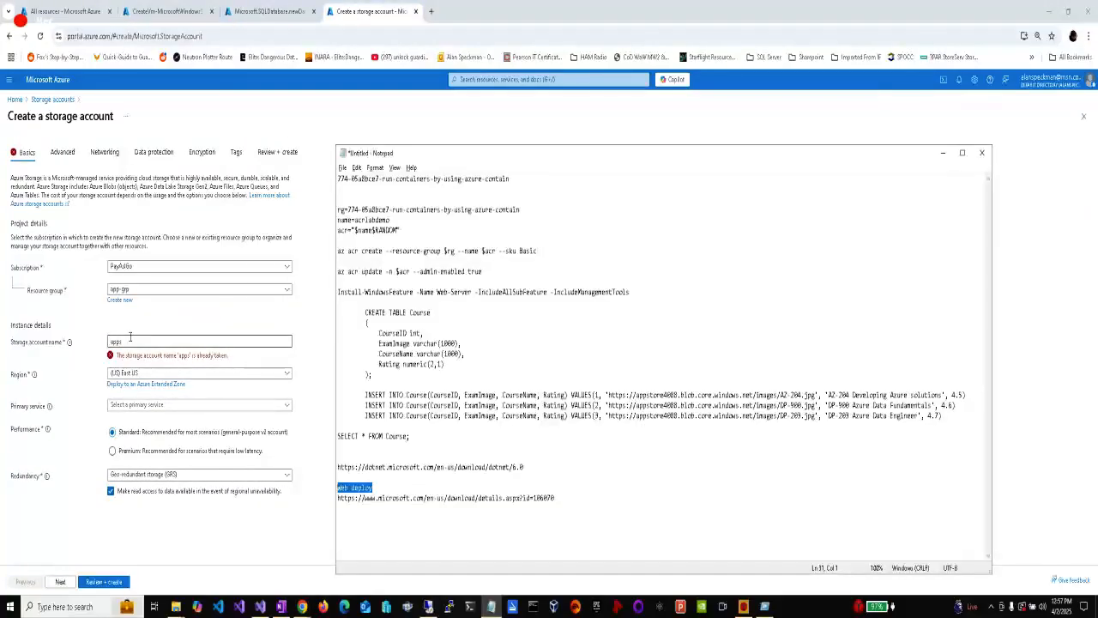
double_click(651, 394)
drag(636, 395, 679, 395)
key(ctrl+c)
key(alt+Tab)
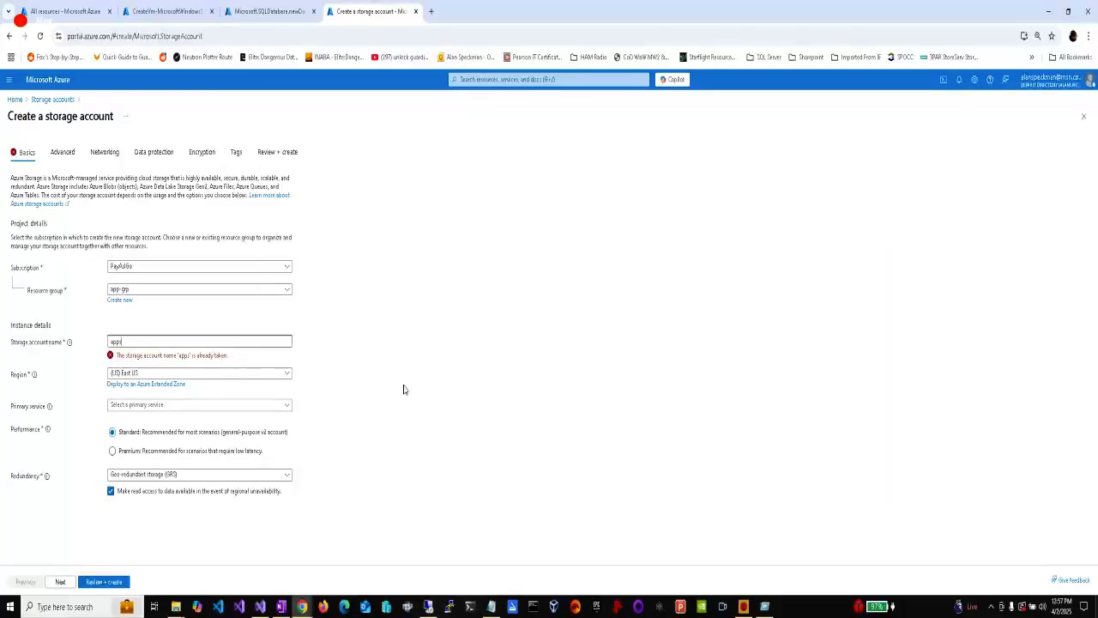
key(ctrl+a)
key(ctrl+v)
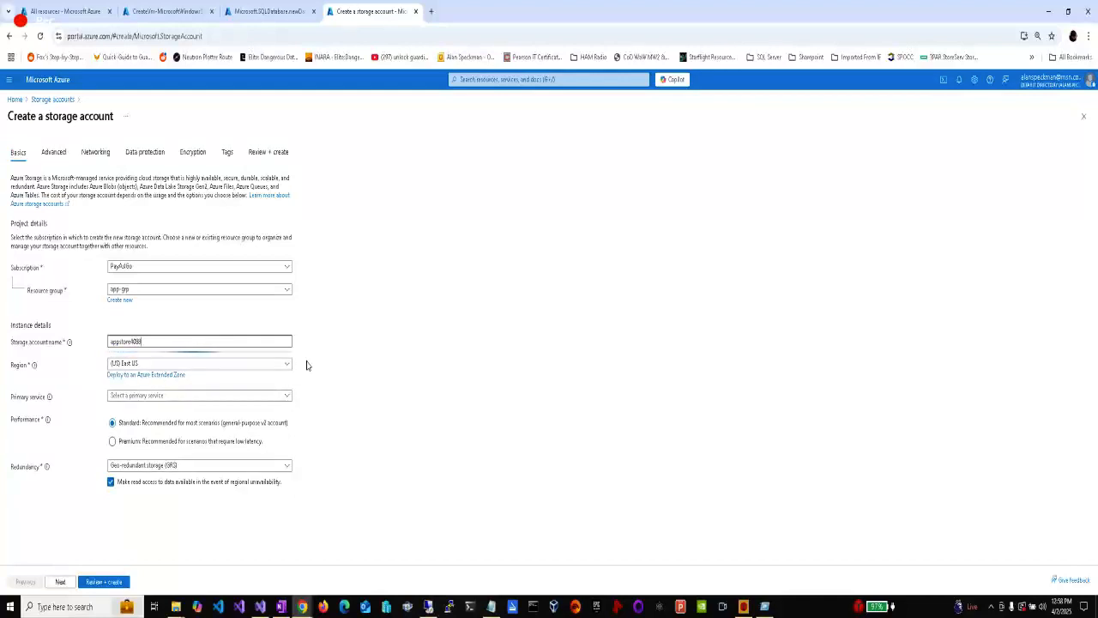
Step: Set the primary service to Azure Blob Storage or Azure Data Lake Storage Gen 2 and the redundancy to Locally-redundant storage (LRS)
click(192, 400)
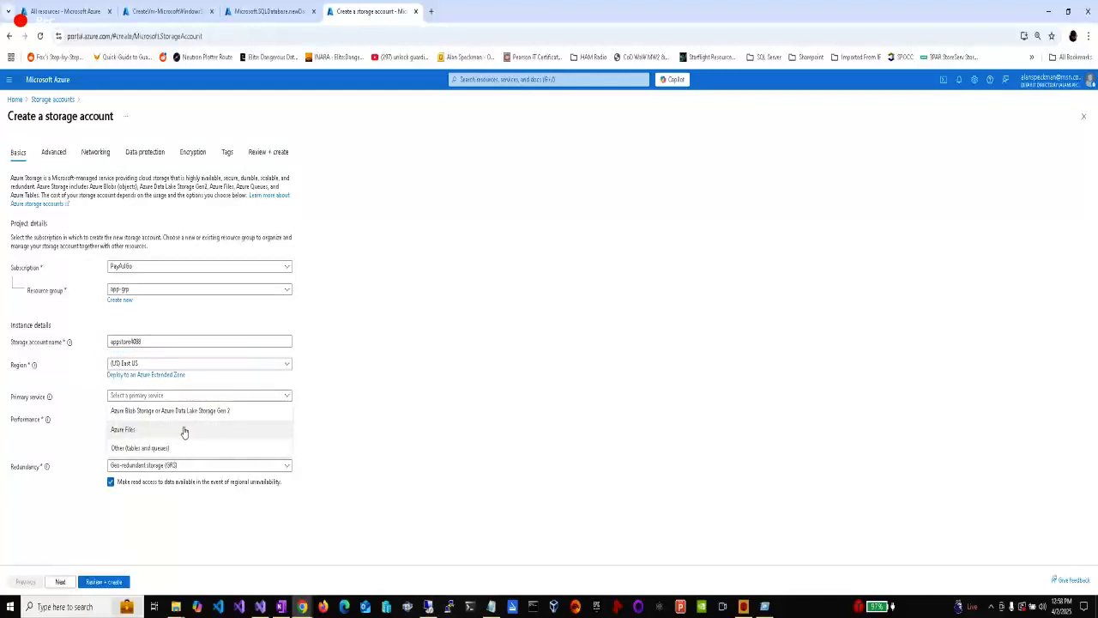
click(178, 414)
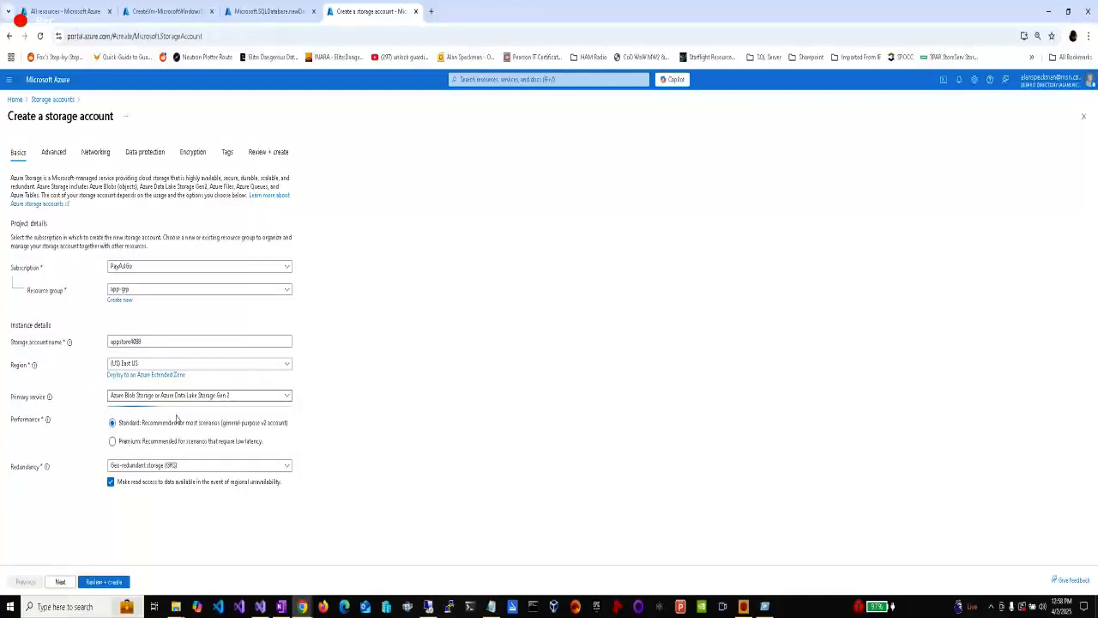
click(141, 465)
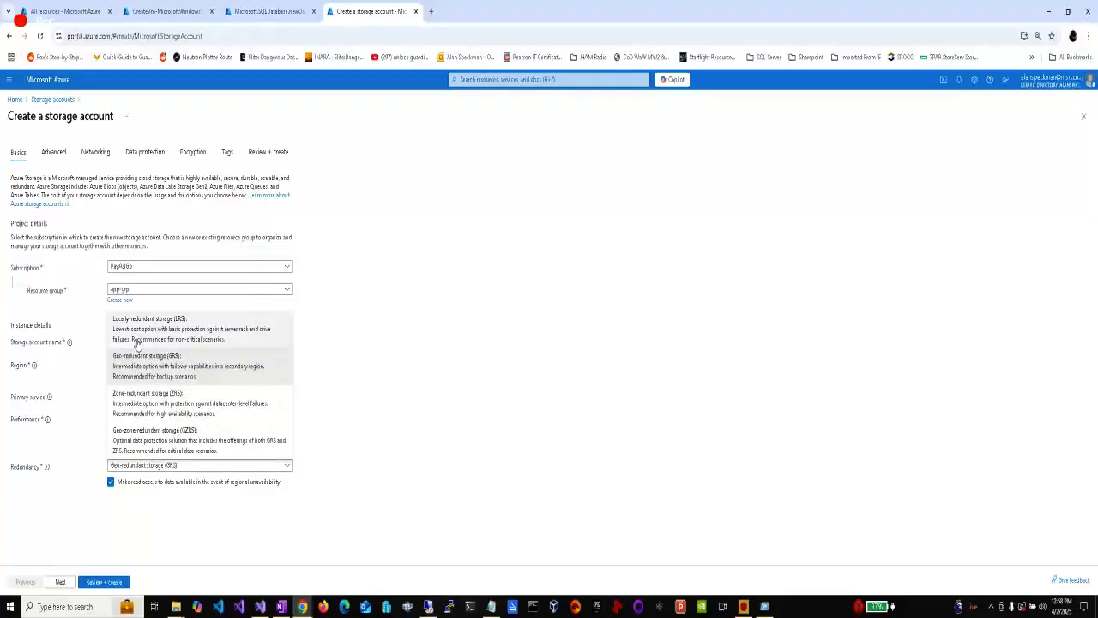
click(136, 343)
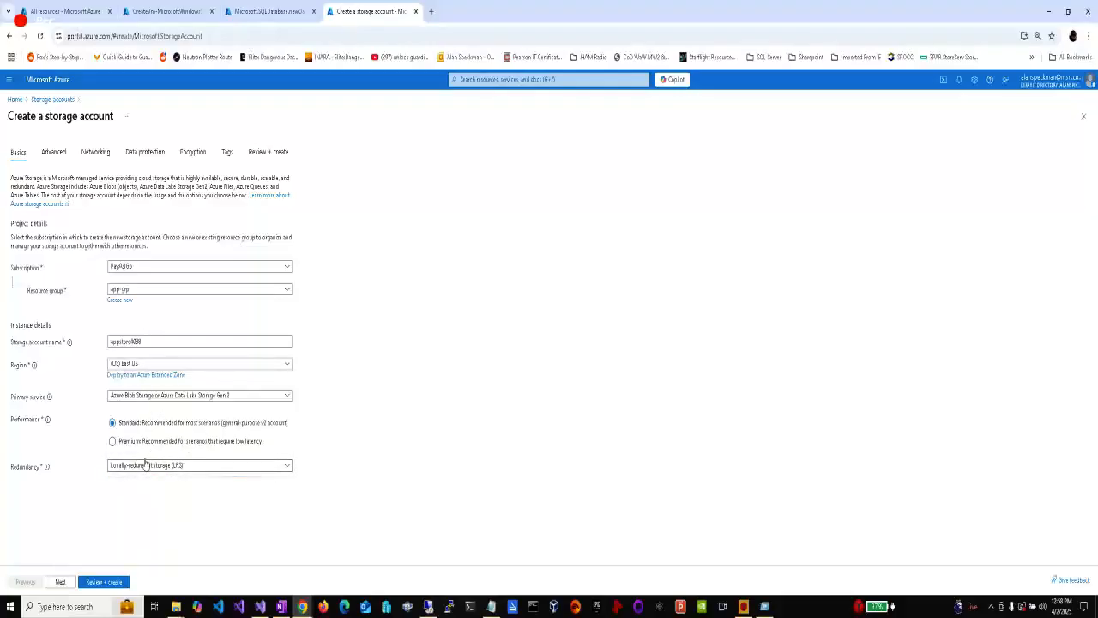
mouse_move(69, 341)
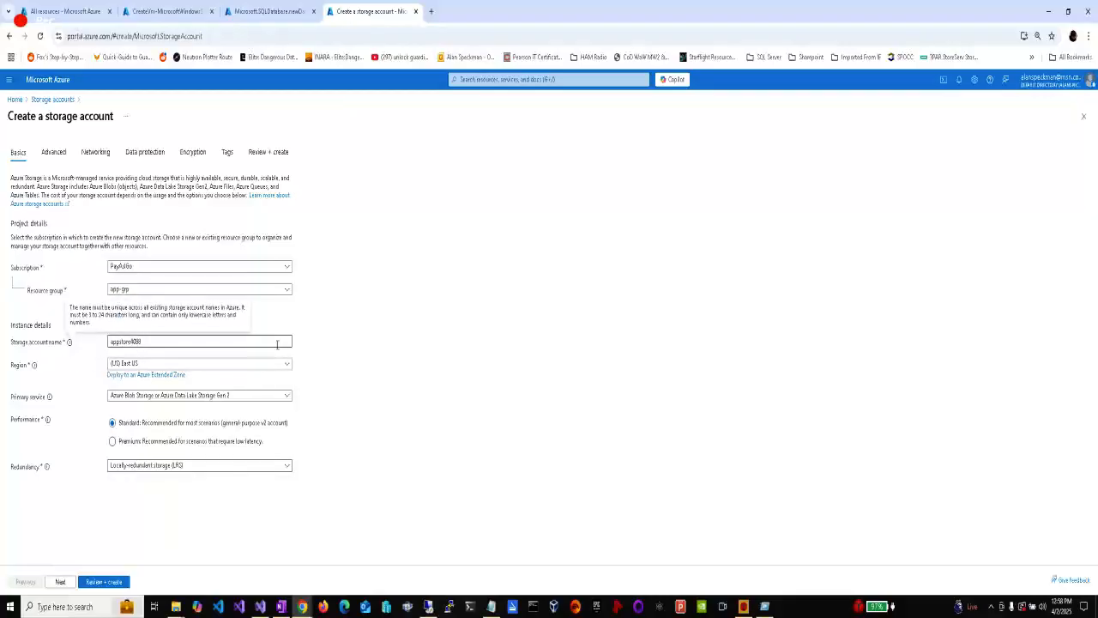
Step: Allow enabling anonymous access on individual containers in the storage account's advanced security settings
click(60, 582)
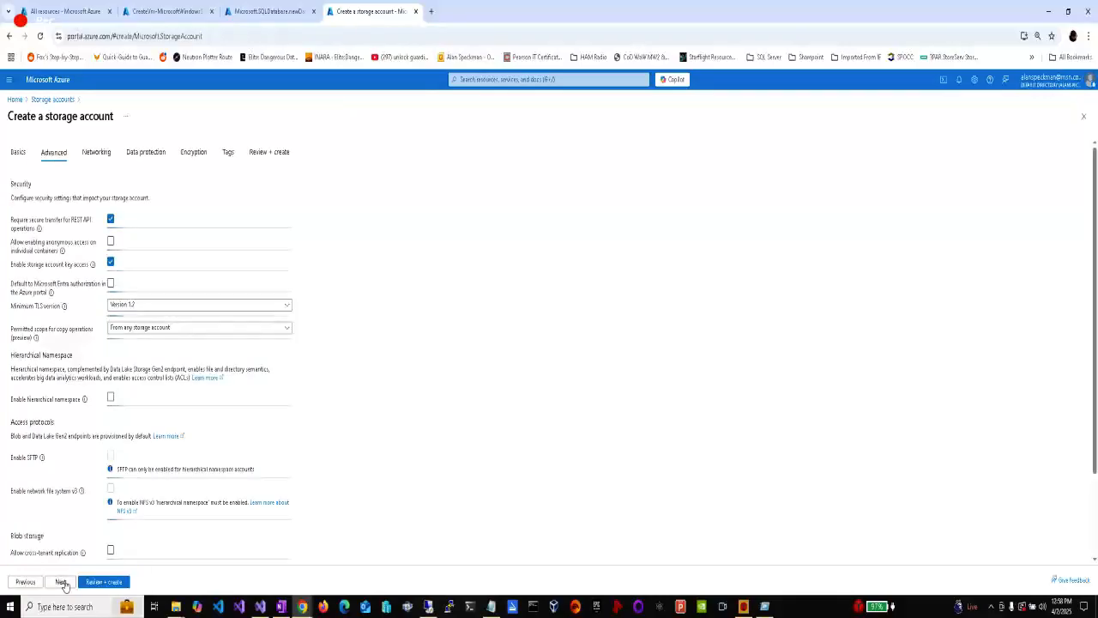
click(109, 241)
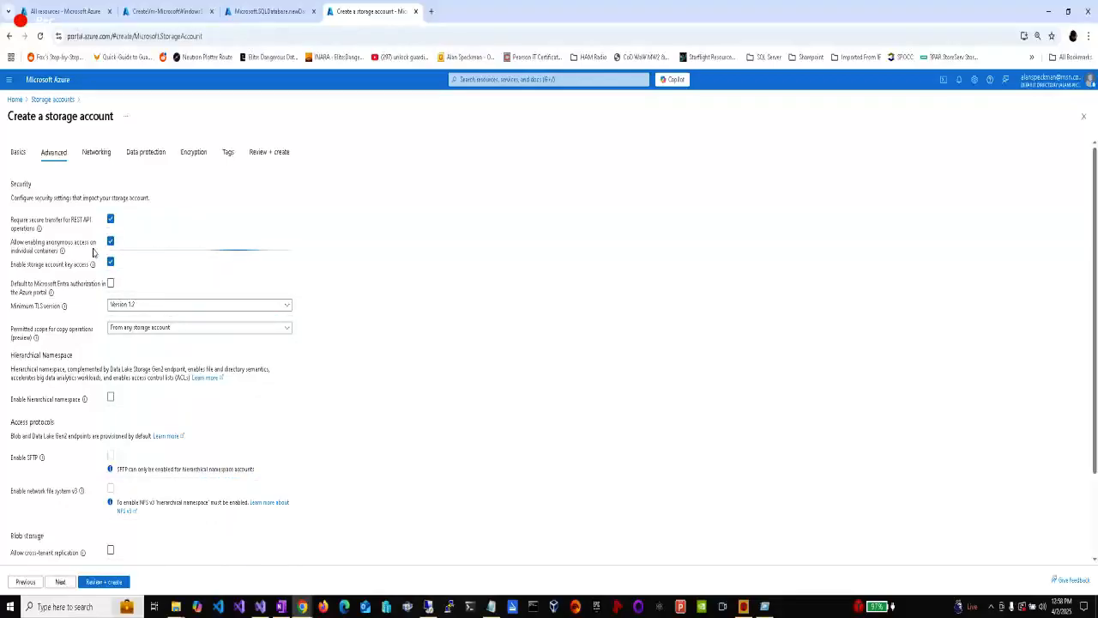
click(110, 397)
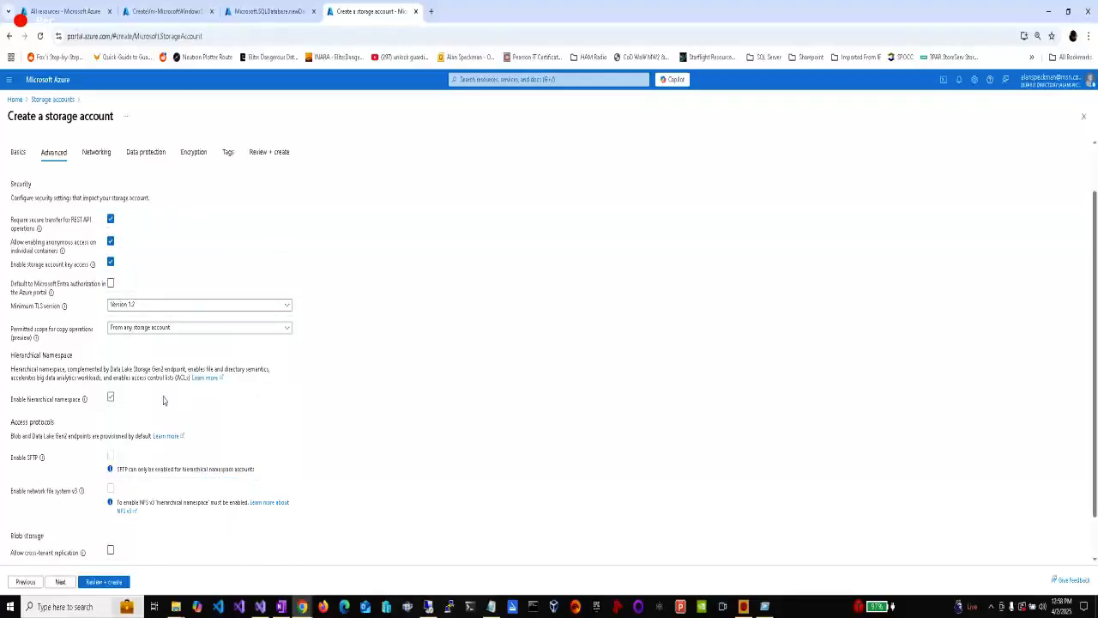
scroll(163, 400, down, 1)
scroll(164, 399, down, 1)
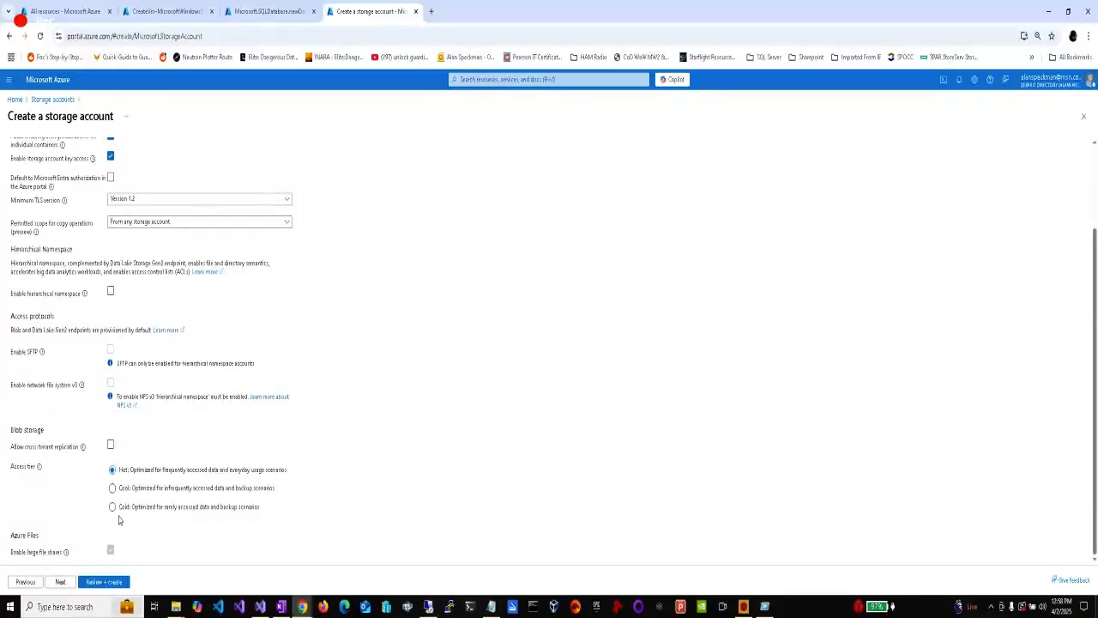
Step: Keep the default networking, data protection, encryption and tag settings, and create the storage account
click(61, 582)
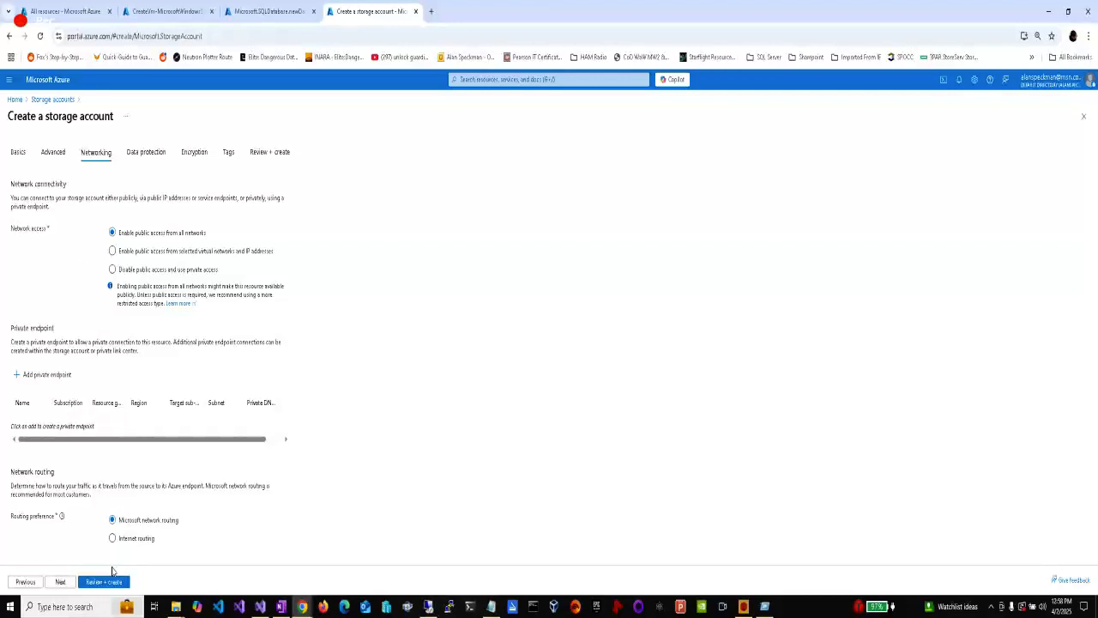
click(60, 583)
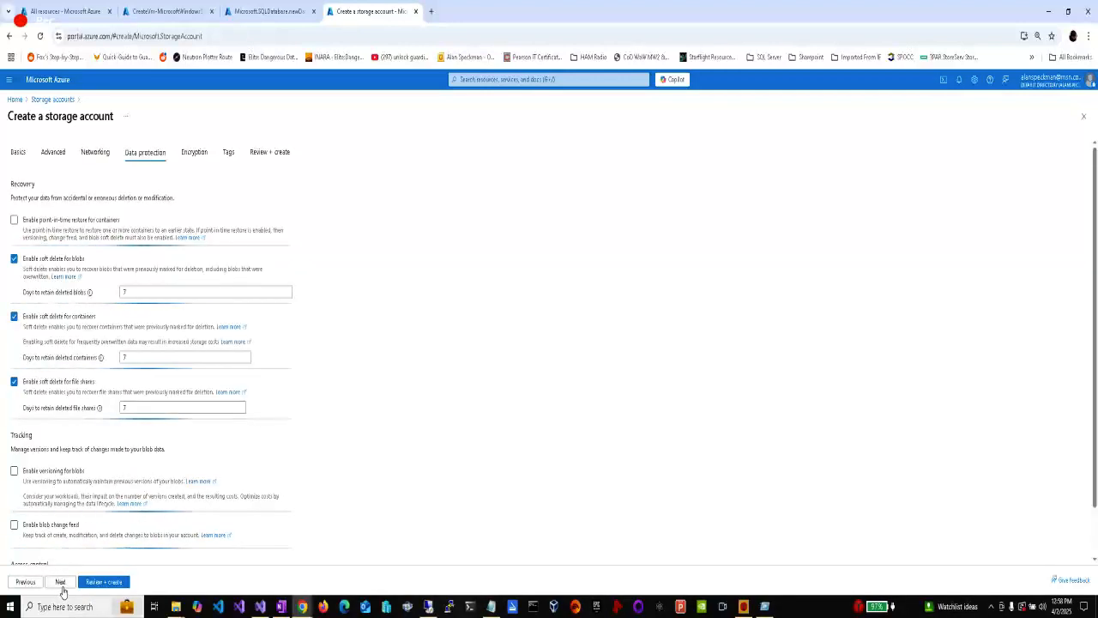
click(61, 582)
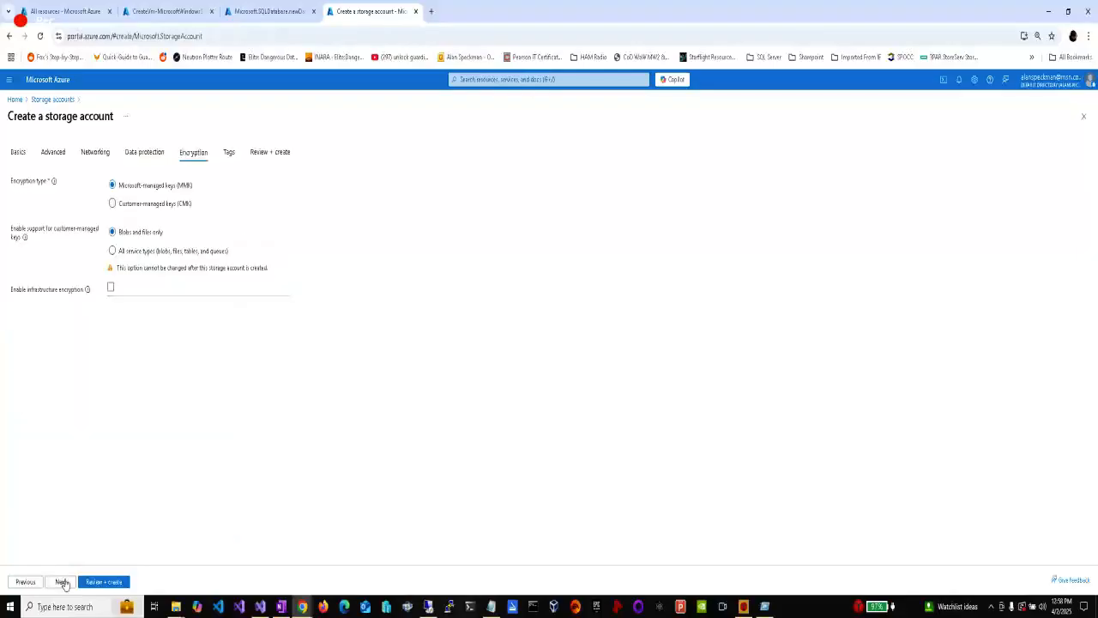
click(62, 582)
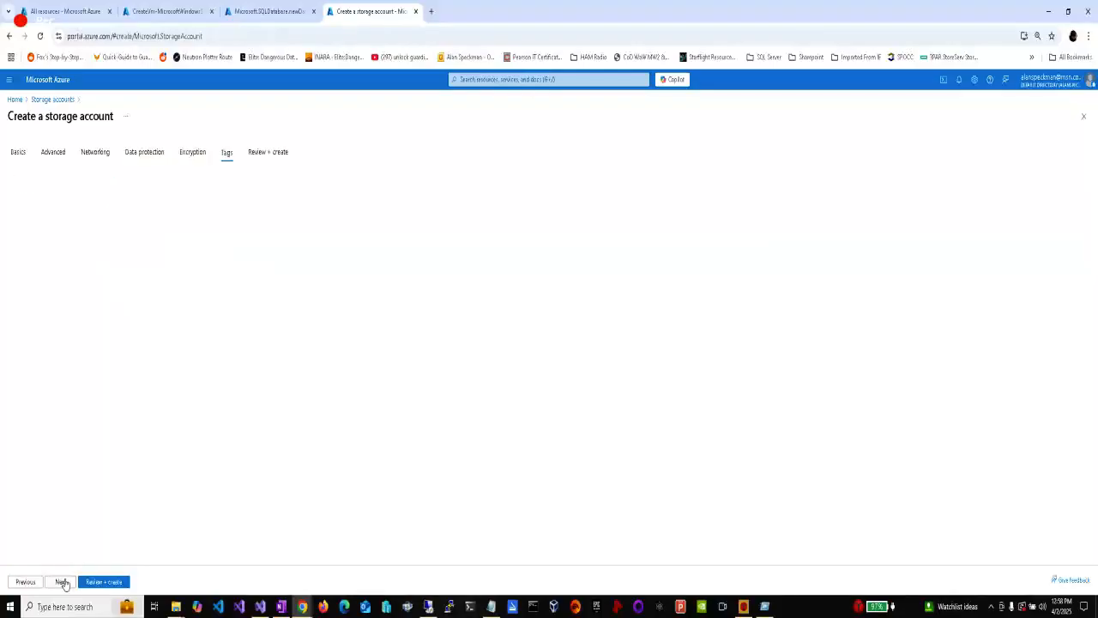
click(61, 582)
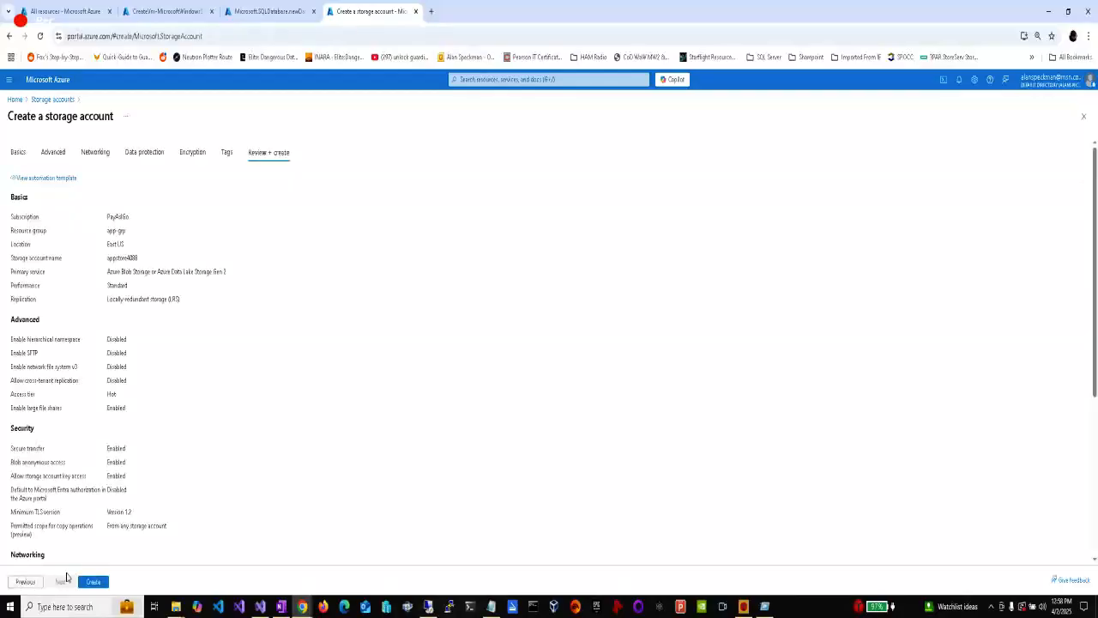
click(92, 583)
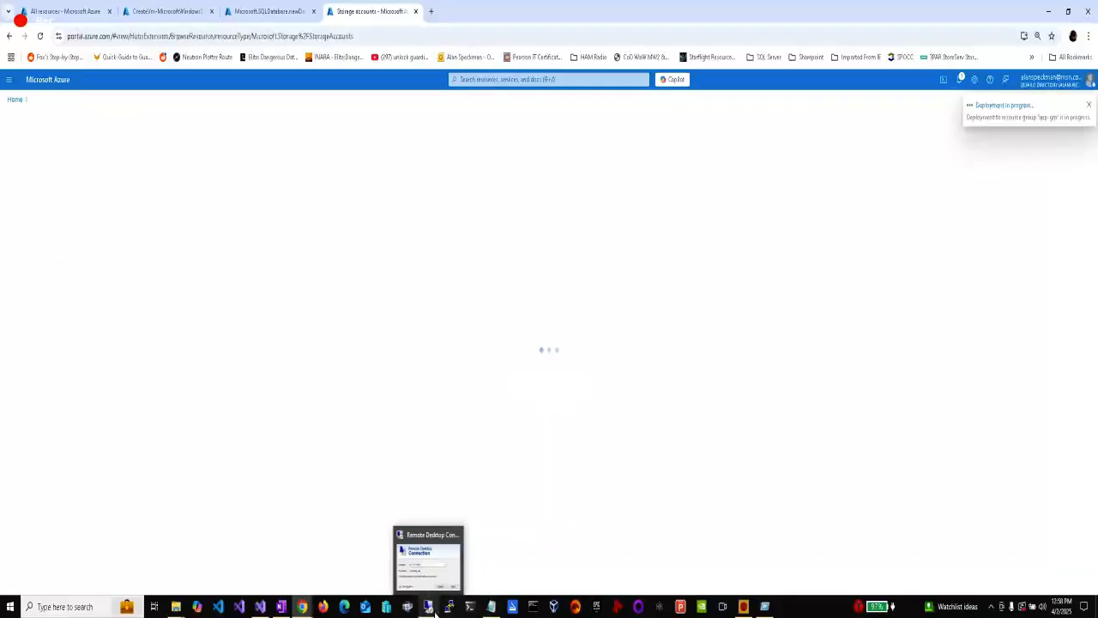
Step: Return to the completed virtual machine deployment and open the appvm resource
click(165, 11)
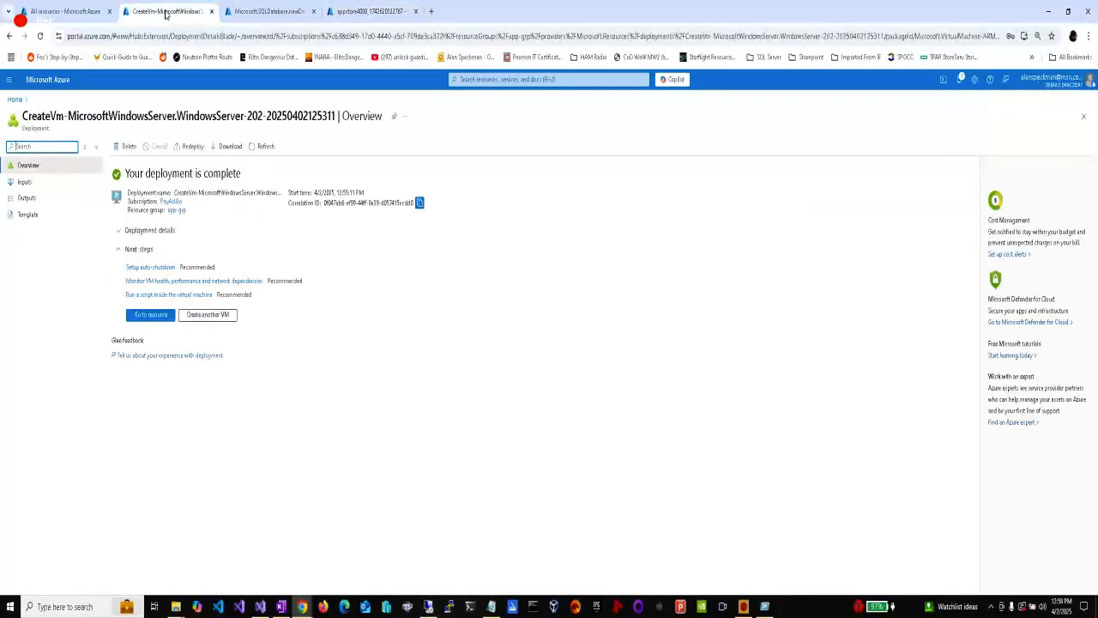
click(151, 314)
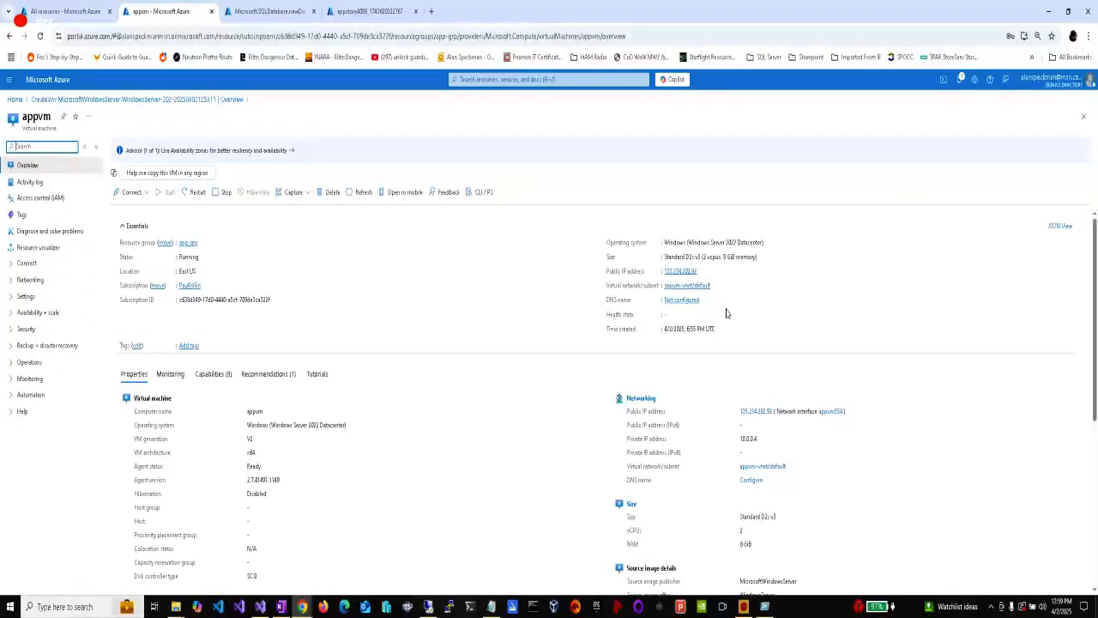
click(715, 289)
click(715, 291)
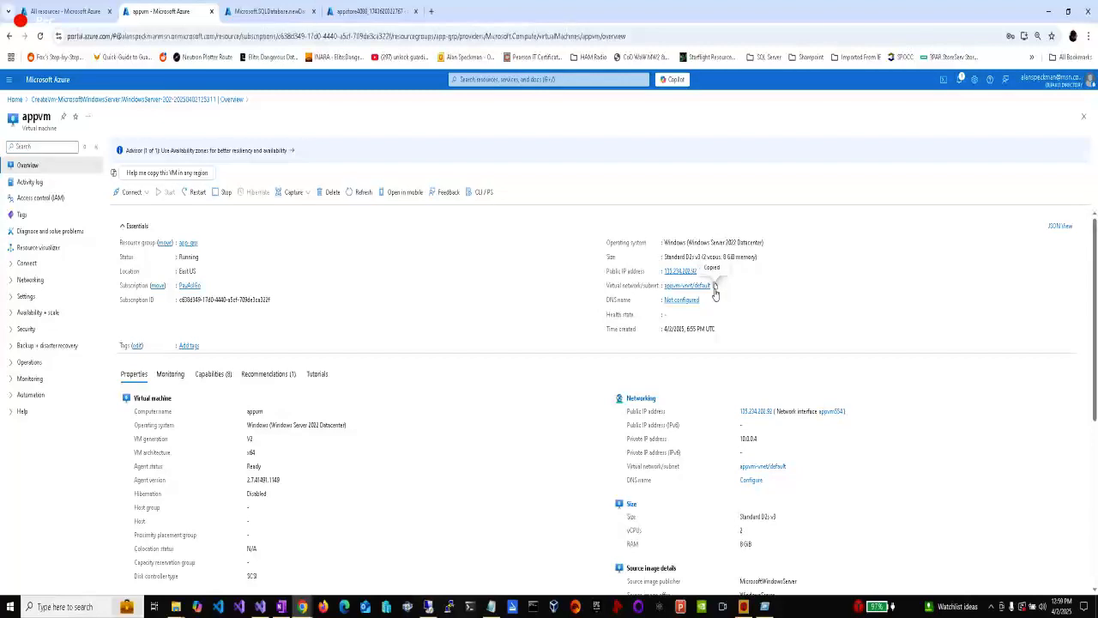
click(427, 607)
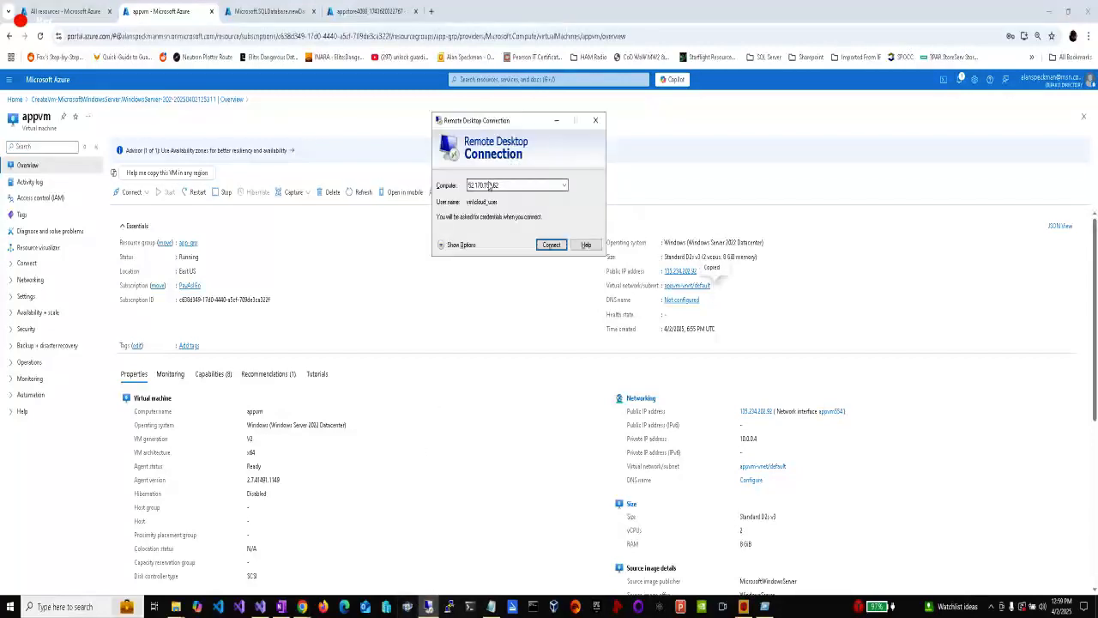
key(ctrl+v)
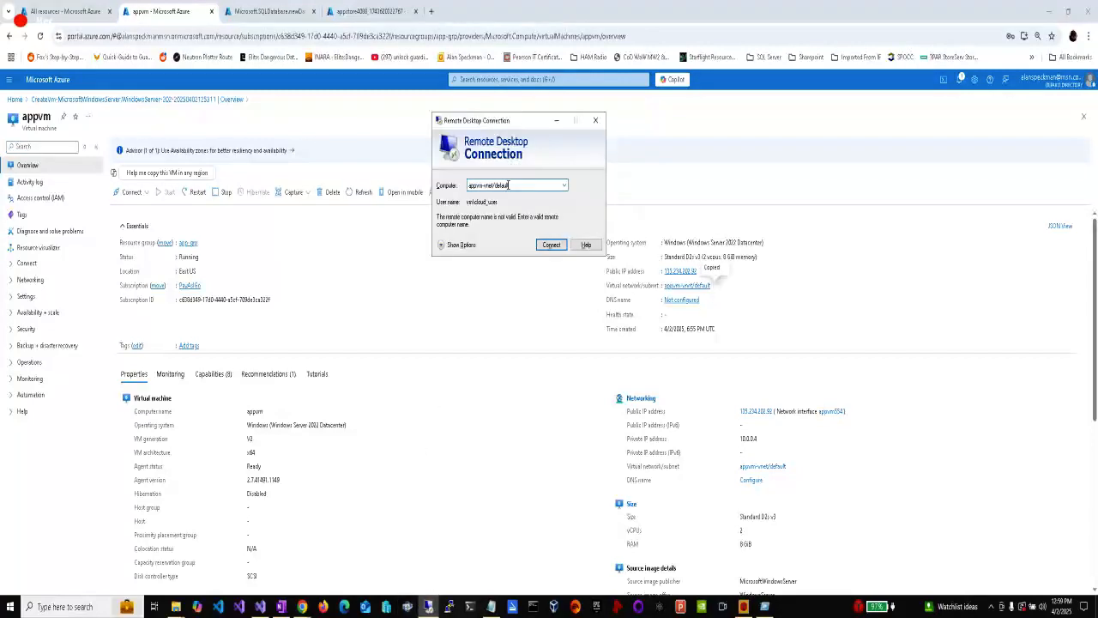
click(767, 338)
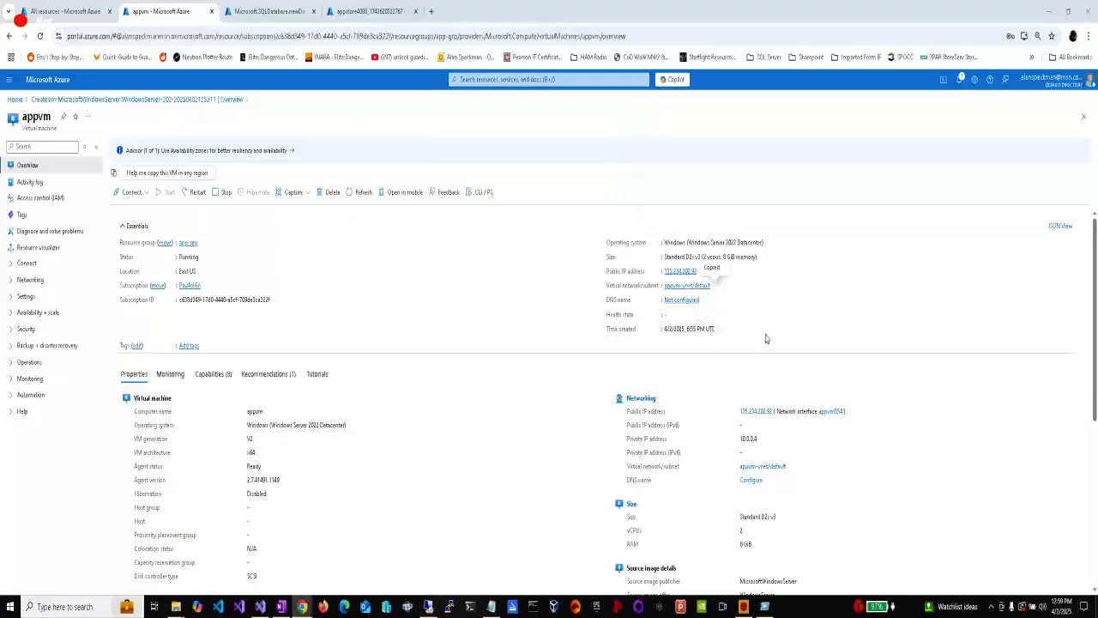
Step: Copy appvm's public IP address 135.234.202.92 into Remote Desktop Connection as the computer and start connecting
click(691, 291)
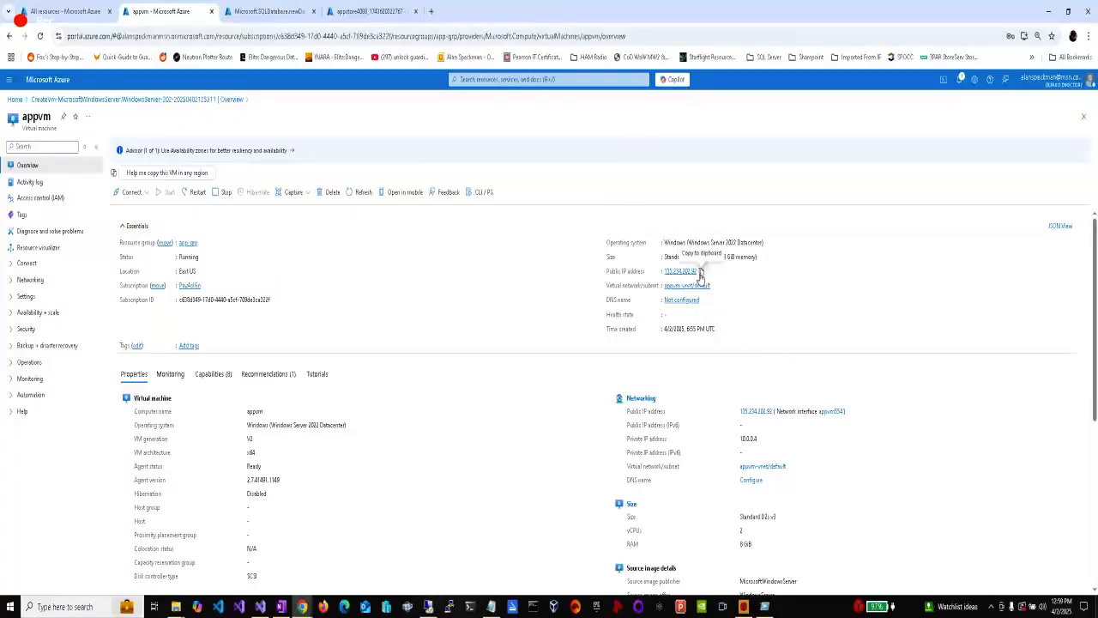
key(alt+Tab)
key(ctrl+v)
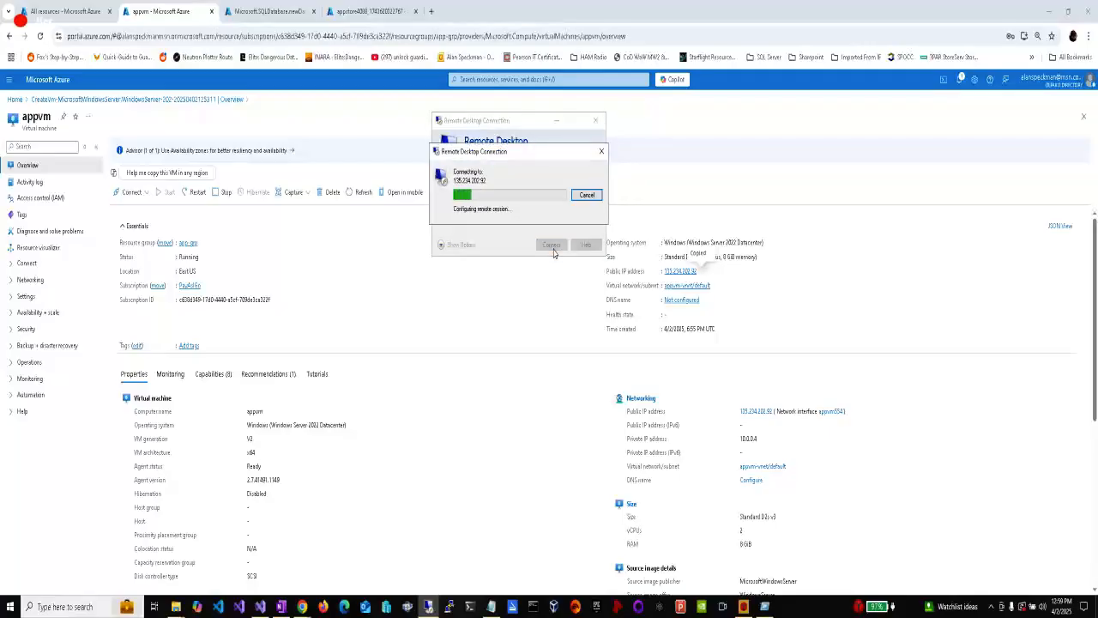
click(552, 244)
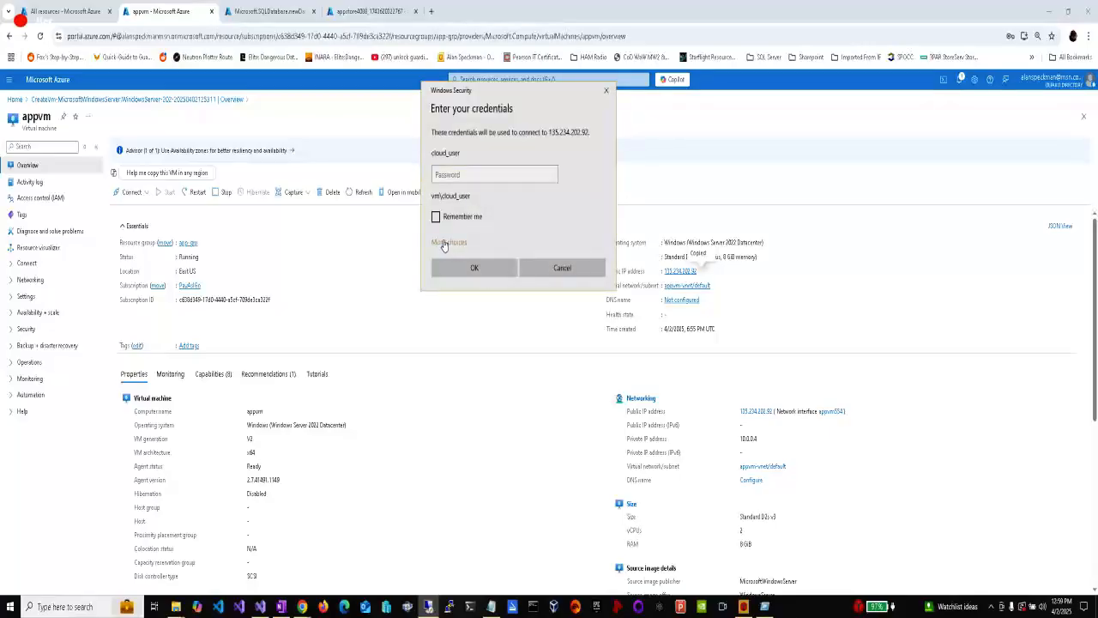
Step: Sign in to the remote session with a different account, supercoach, and its password, and accept the untrusted certificate for all connections to this computer
click(448, 243)
click(481, 302)
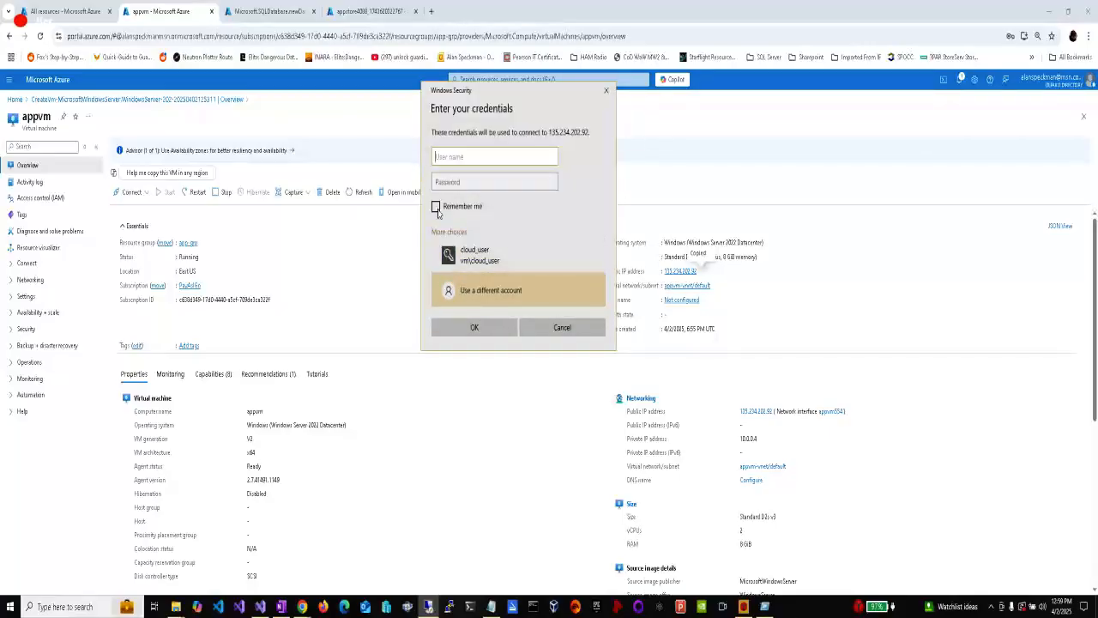
text(supercoac)
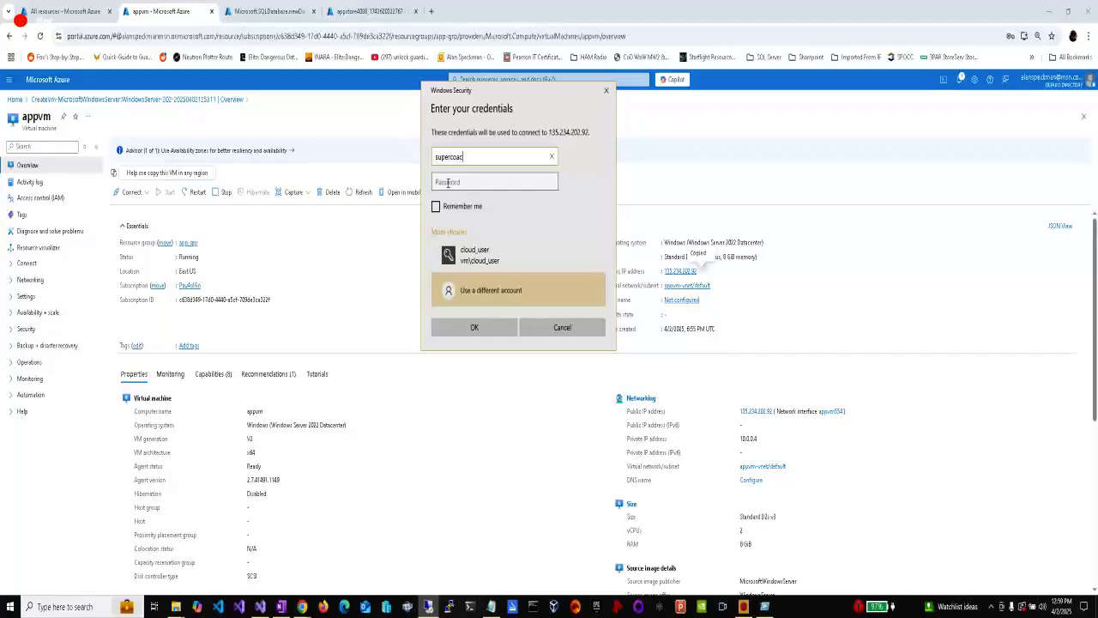
text(h)
click(448, 183)
text(*)
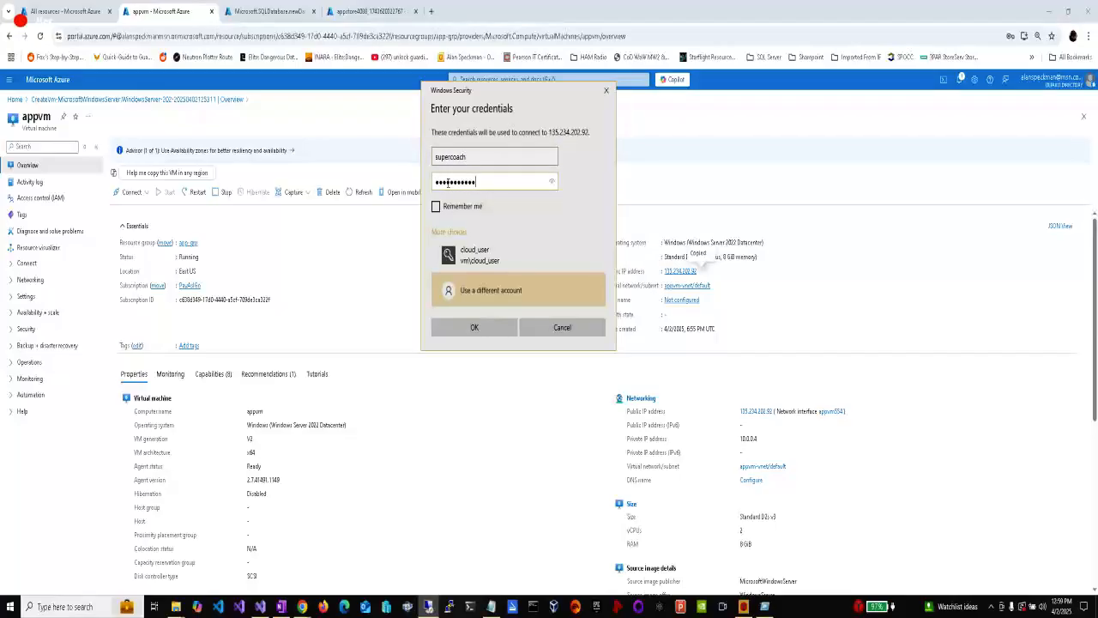
click(471, 328)
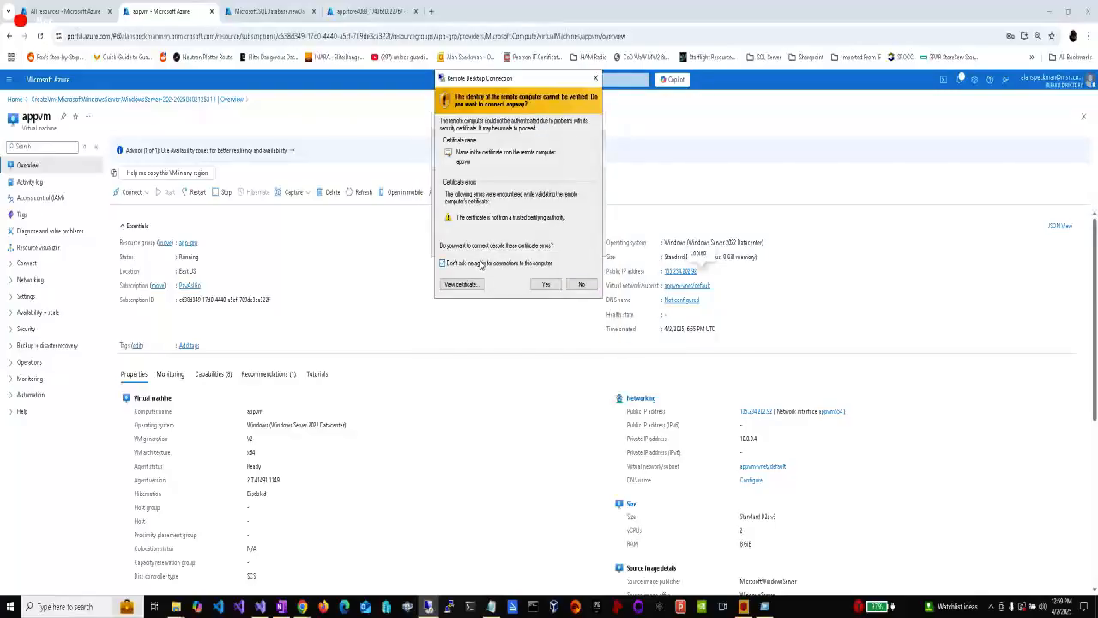
click(537, 283)
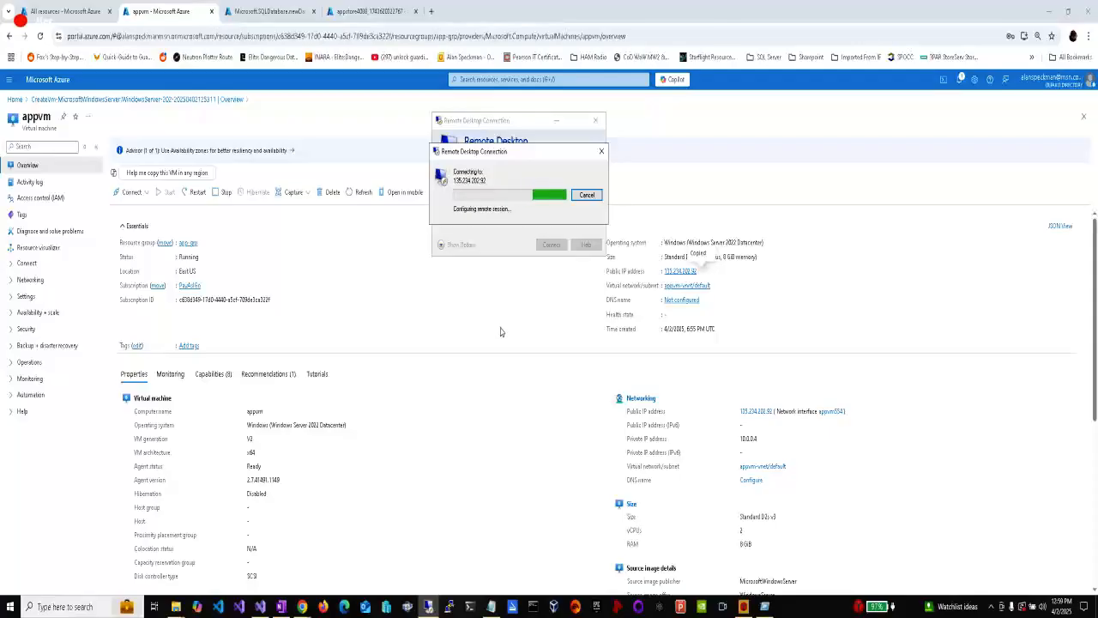
Step: Copy the Install-WindowsFeature command for Web-Server from the Notepad notes and return to the remote desktop session in a restored window
key(alt+Tab)
key(alt+Tab)
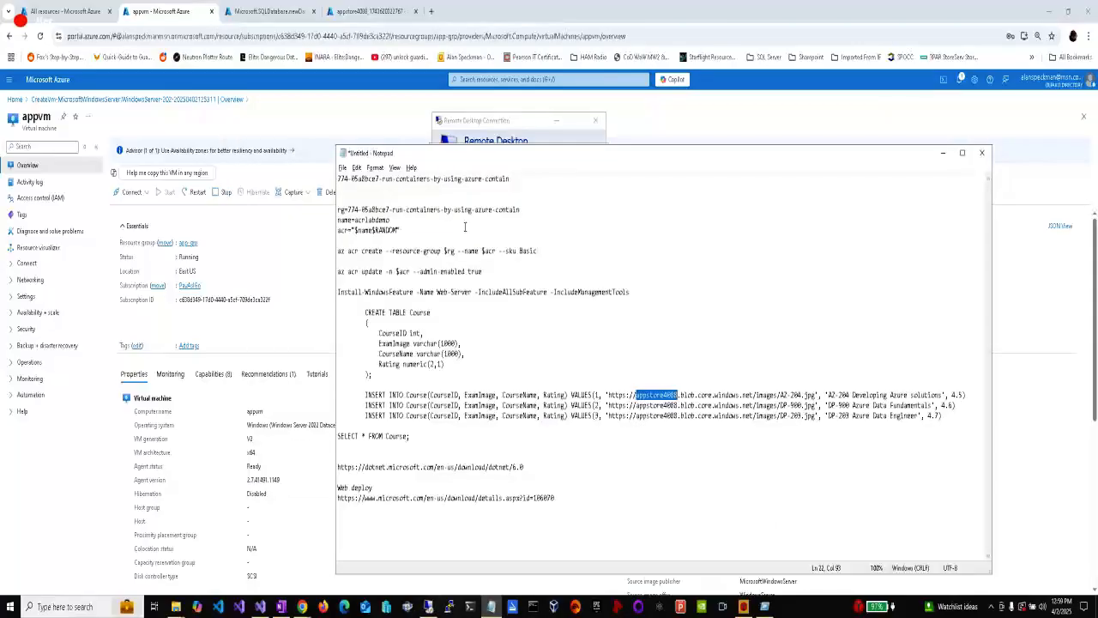
click(451, 292)
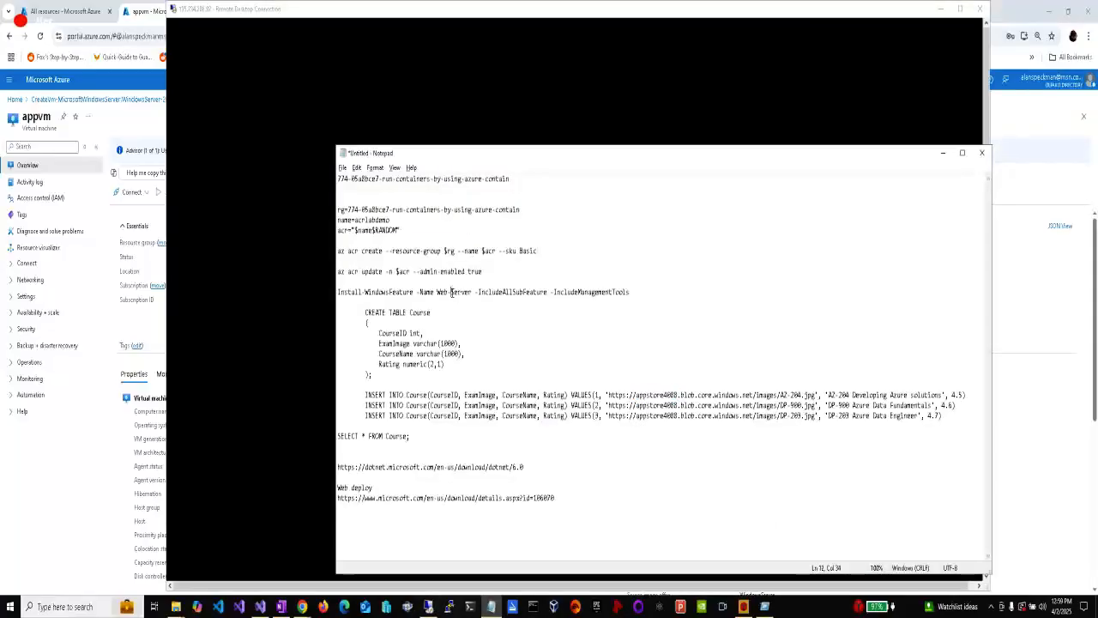
key(alt+Tab)
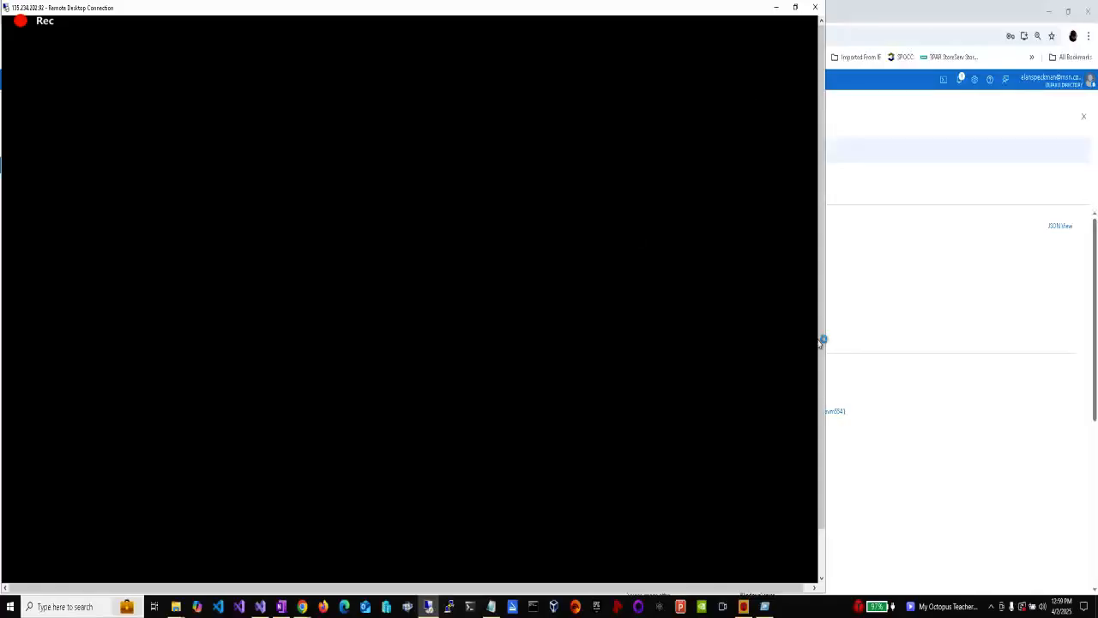
click(794, 11)
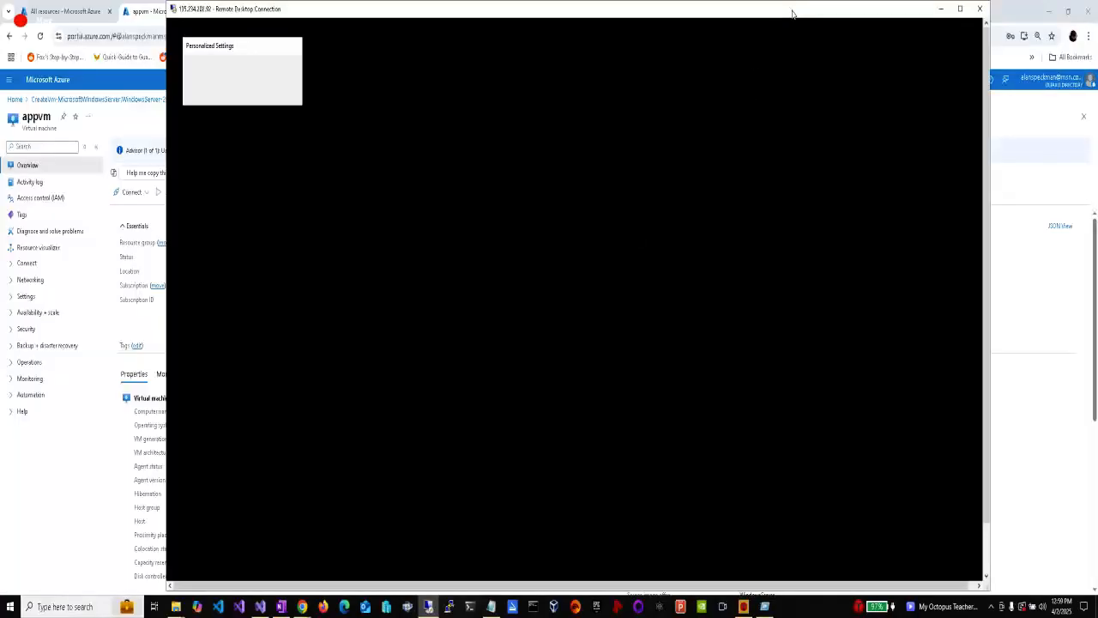
double_click(794, 11)
click(793, 11)
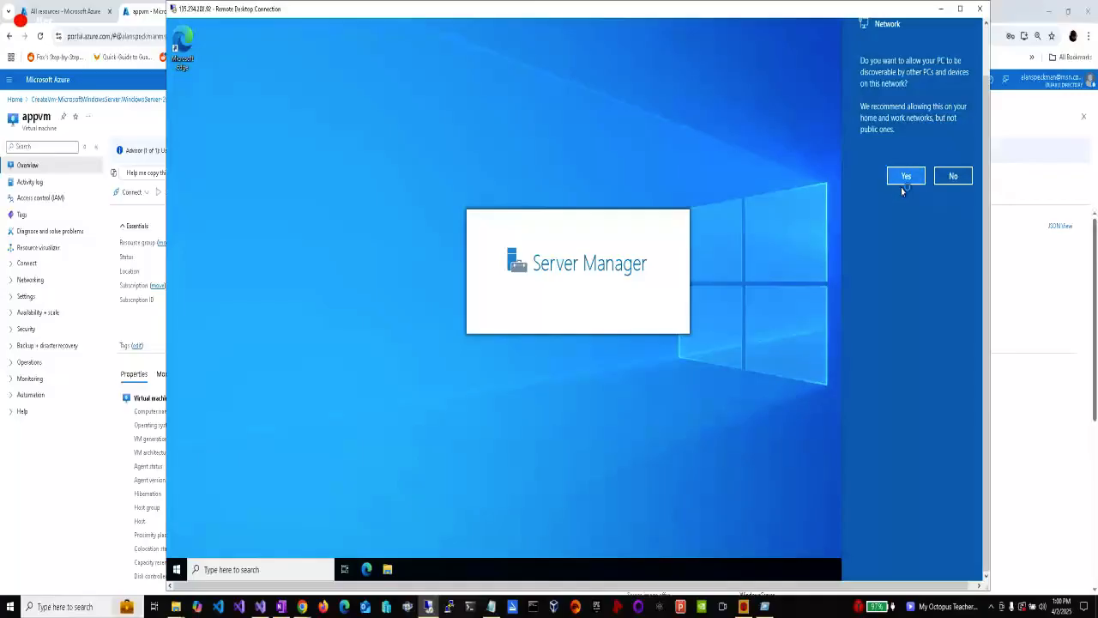
Step: Allow the VM to be discoverable on the network and permanently dismiss Server Manager's Windows Admin Center message
click(905, 183)
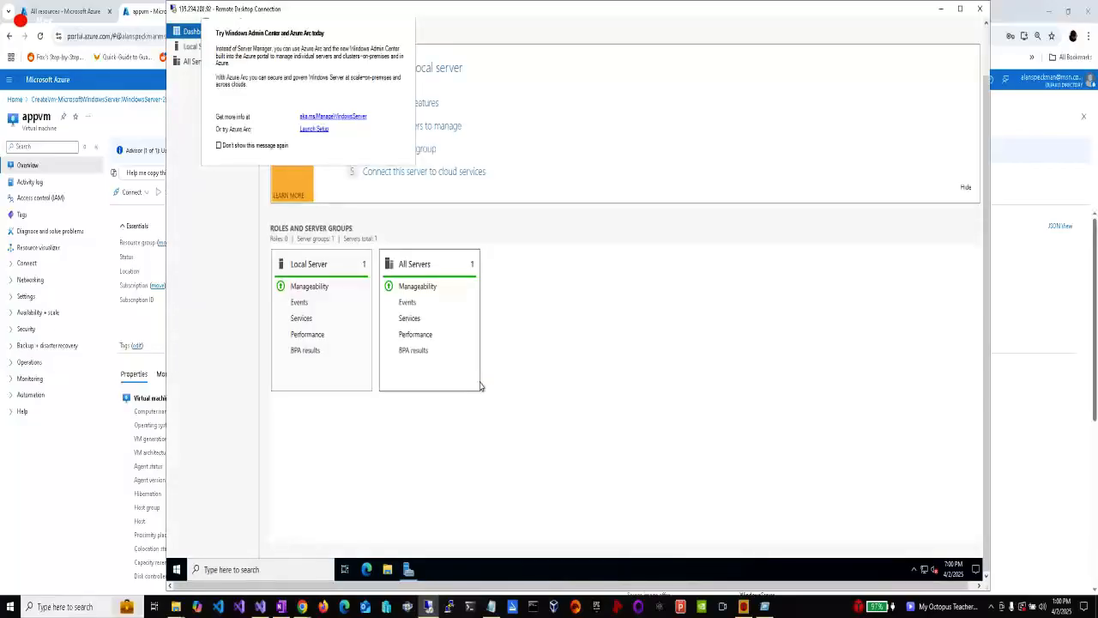
click(219, 146)
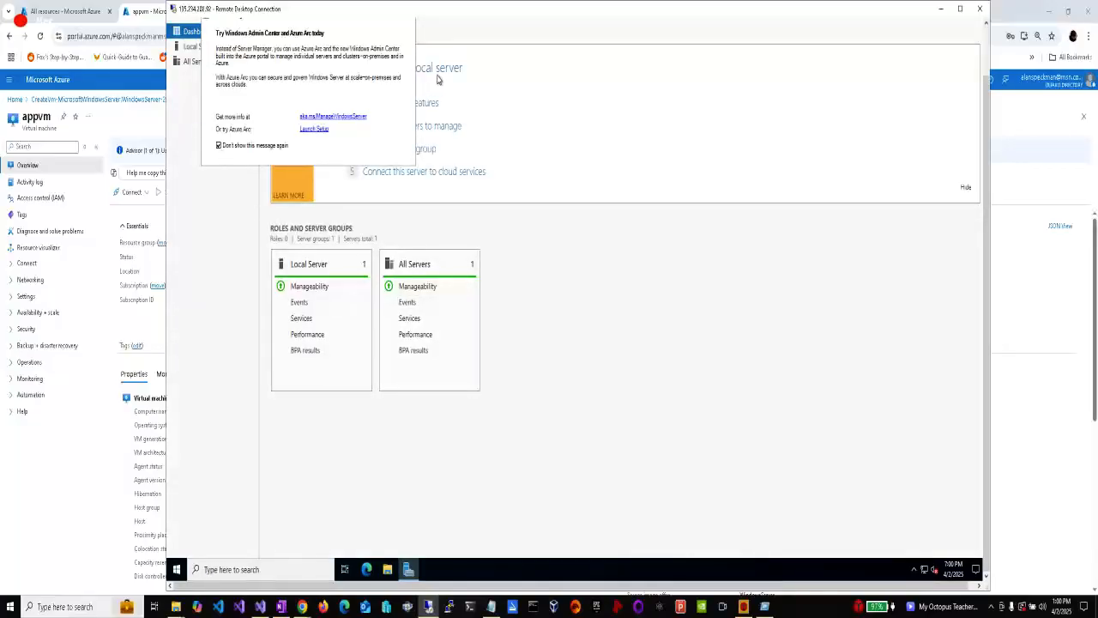
click(985, 38)
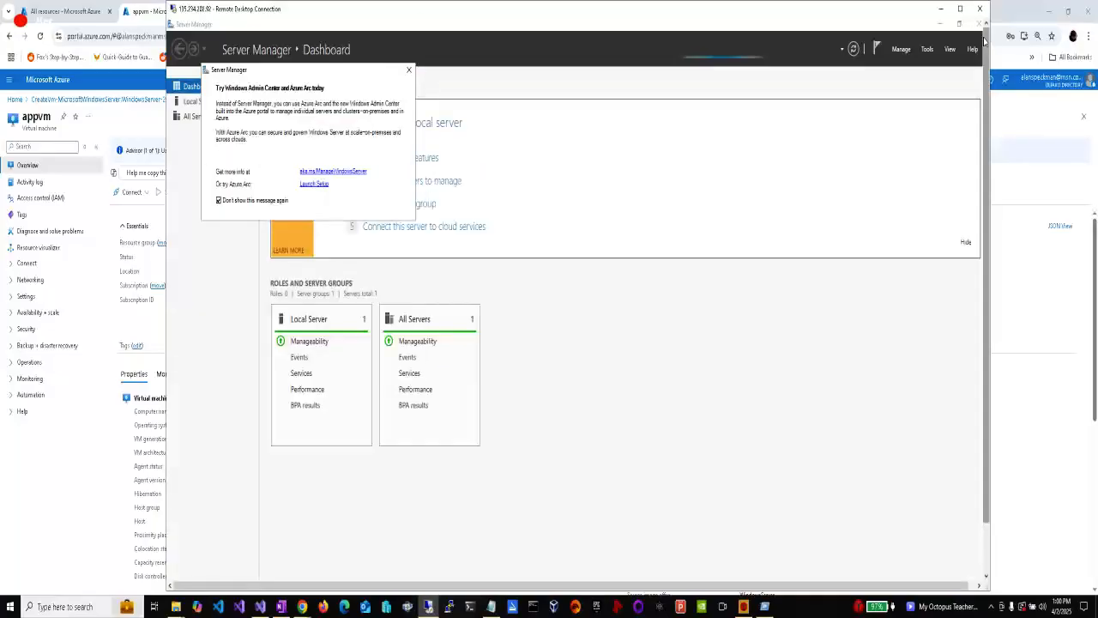
click(408, 70)
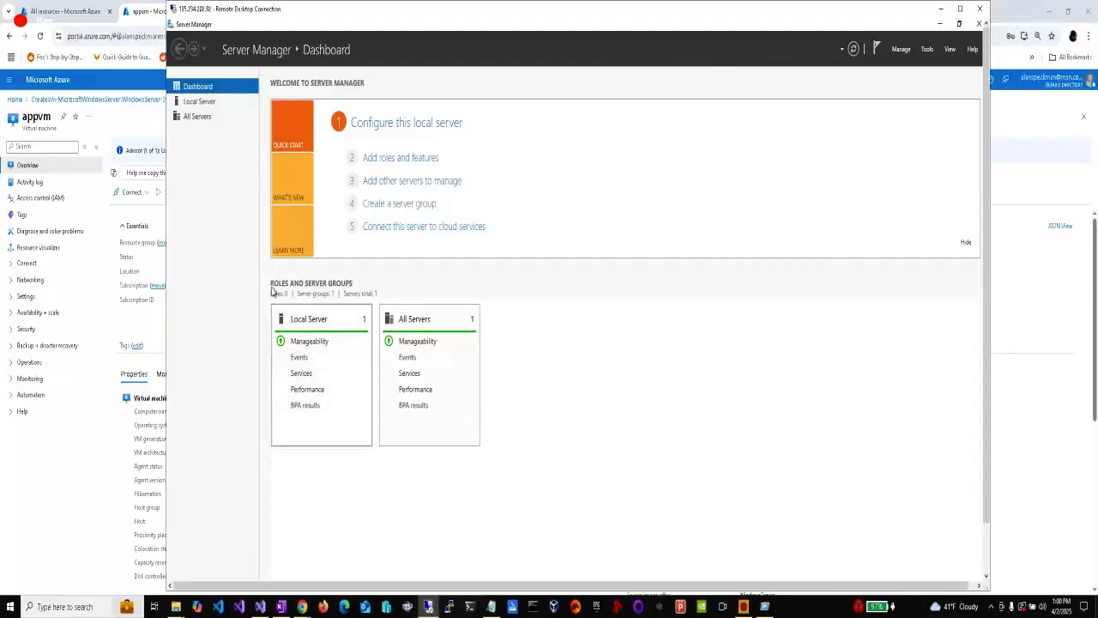
Step: Start Windows PowerShell as administrator on the remote VM
click(986, 542)
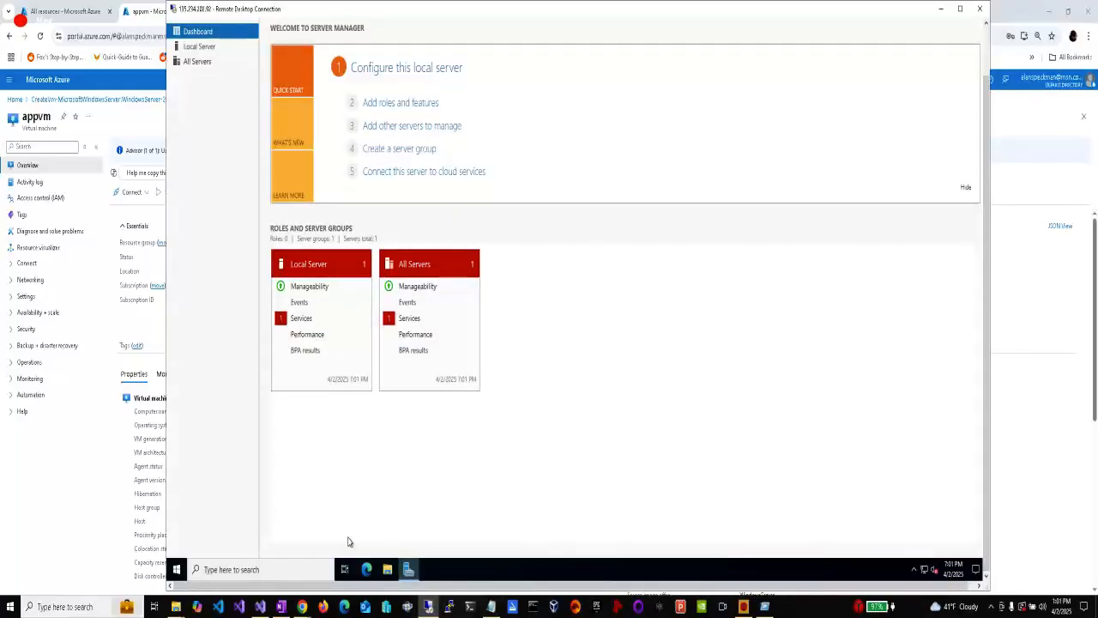
click(175, 571)
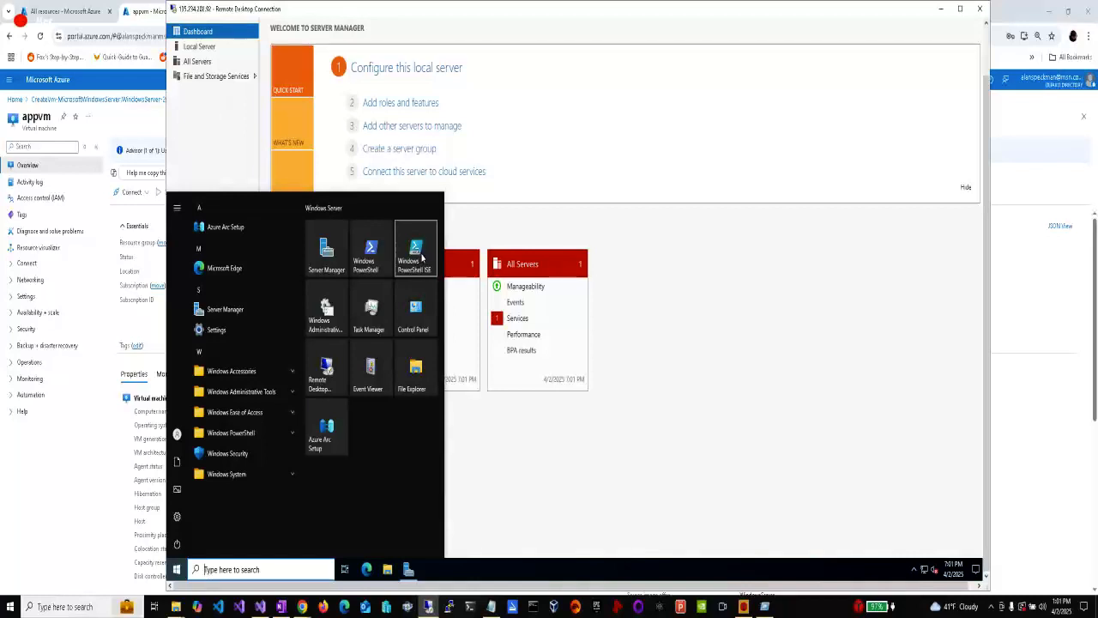
right_click(376, 259)
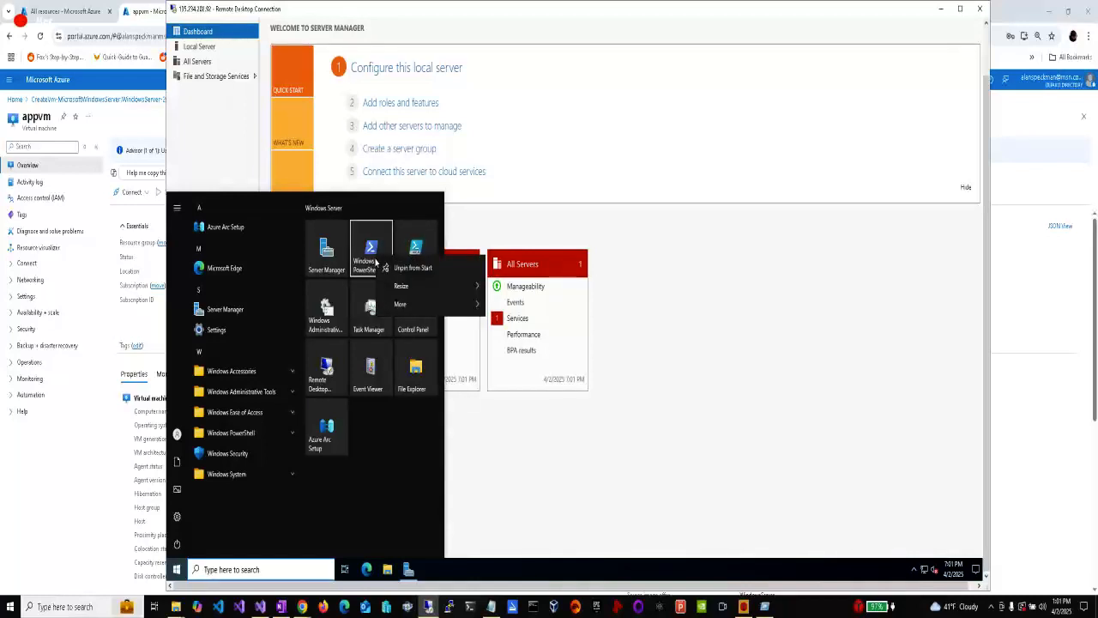
mouse_move(454, 314)
click(523, 339)
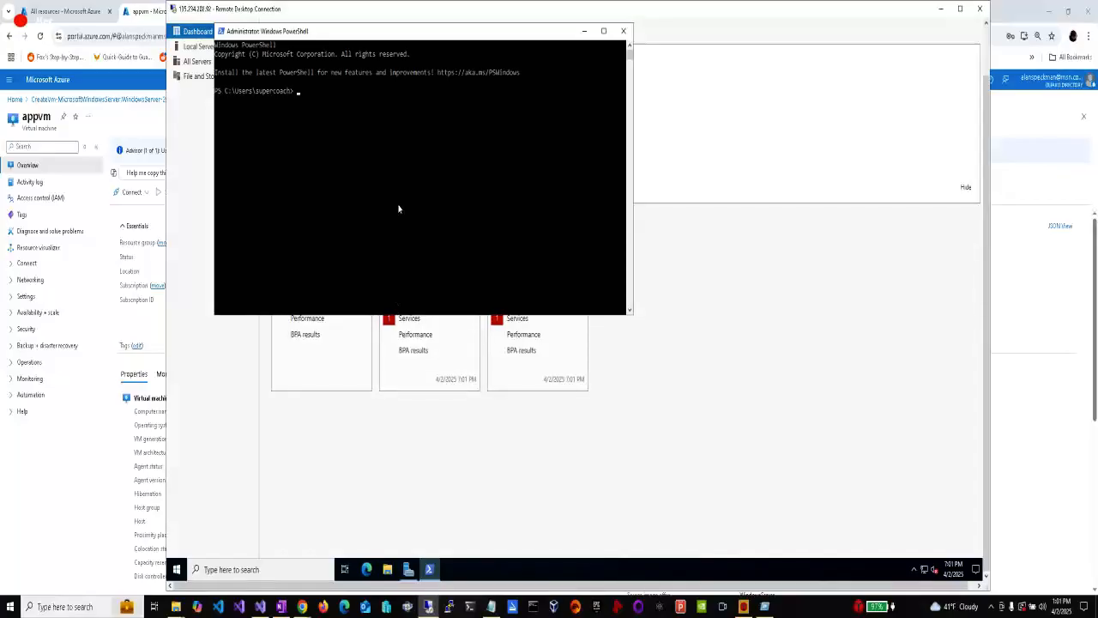
click(315, 102)
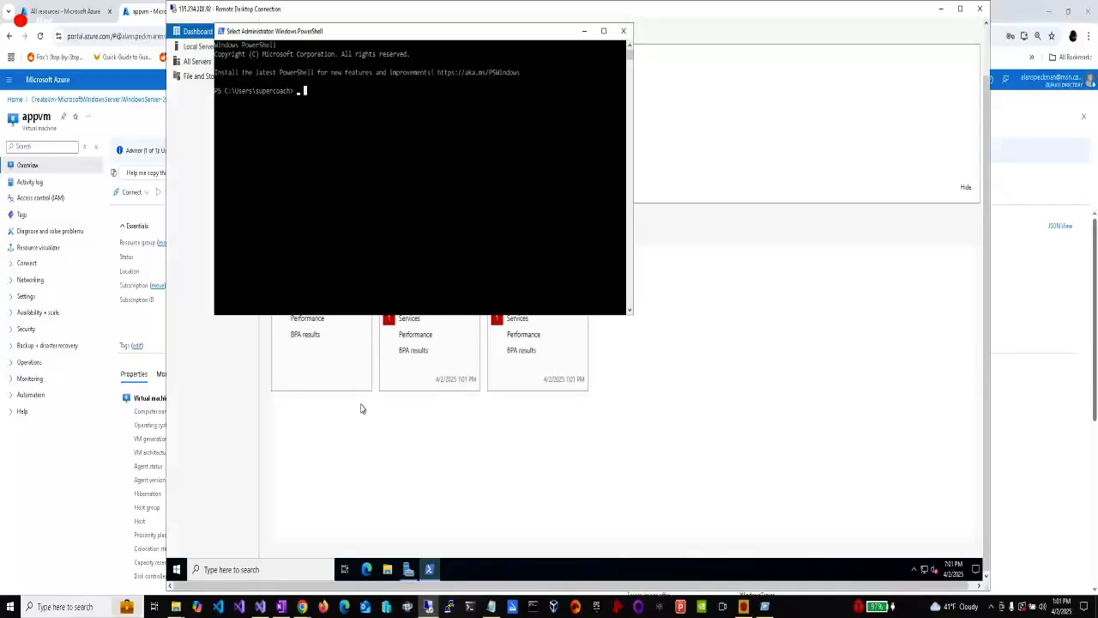
Step: Run the copied command Install-WindowsFeature -Name Web-Server -IncludeAllSubFeature -IncludeManagementTools in the administrator PowerShell session
click(493, 607)
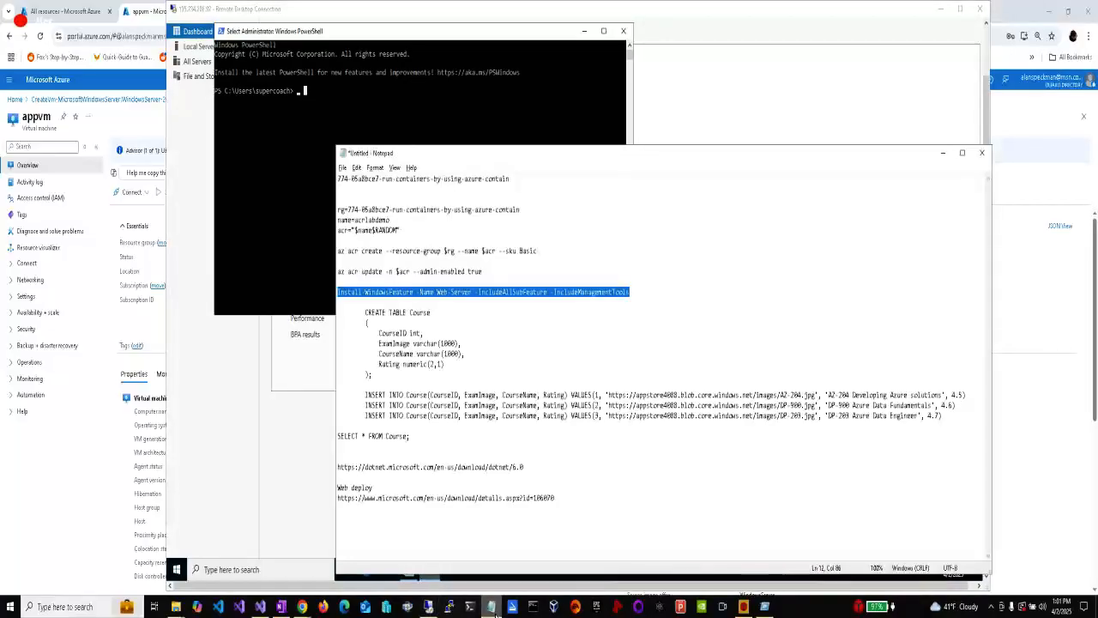
click(493, 607)
mouse_move(461, 487)
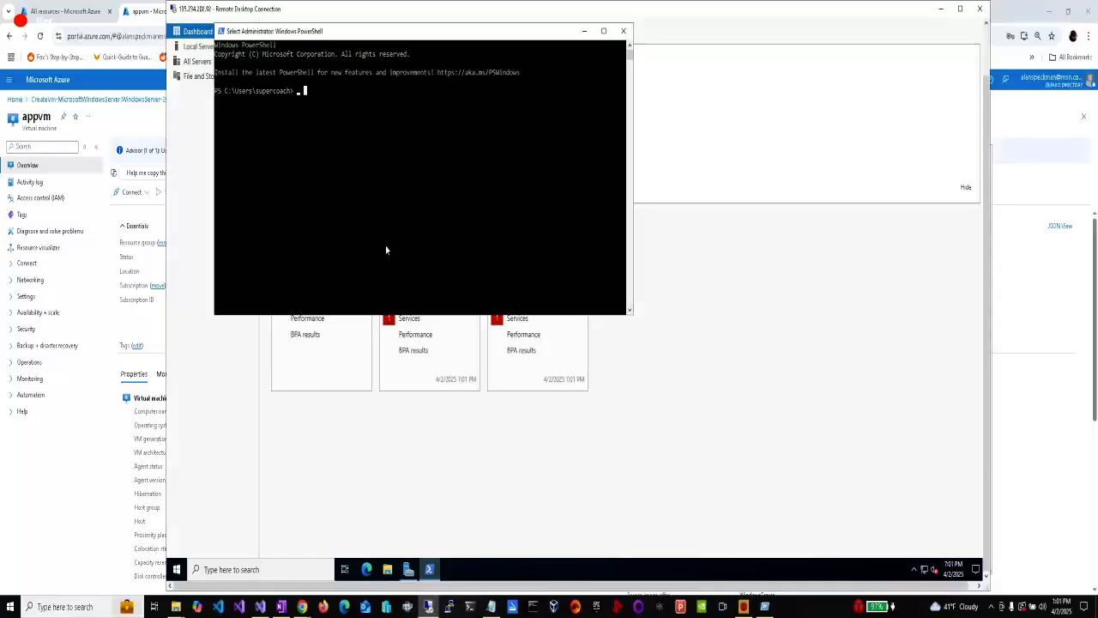
right_click(305, 92)
right_click(305, 92)
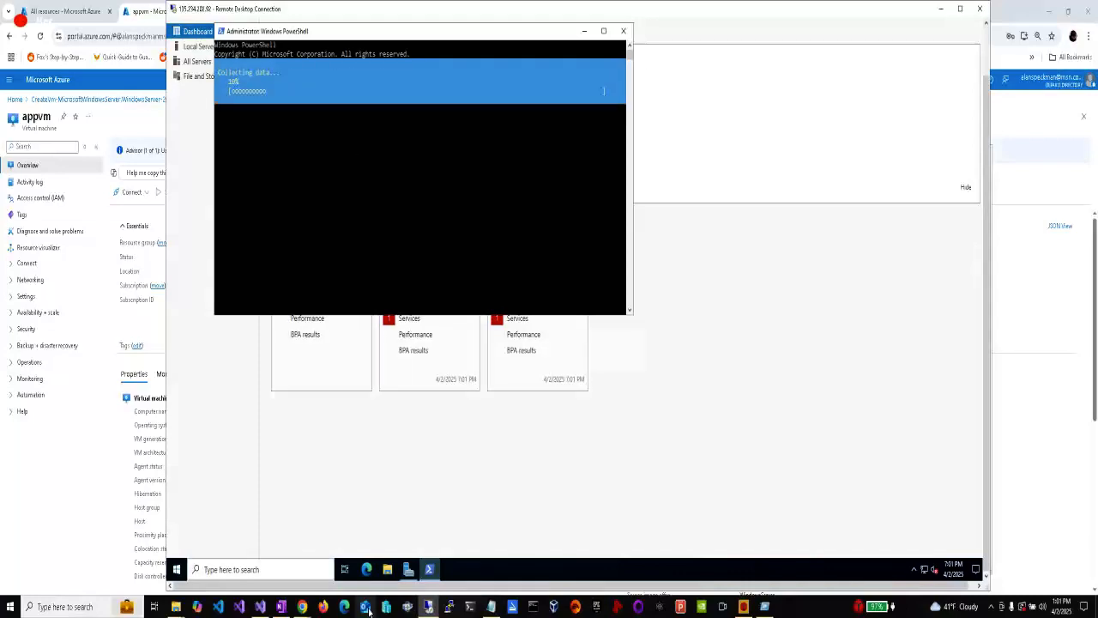
Step: In the Azure portal, save appvm4088 as the DNS name label of appvm's public IP address and reopen the appvm resource
mouse_move(302, 607)
click(317, 562)
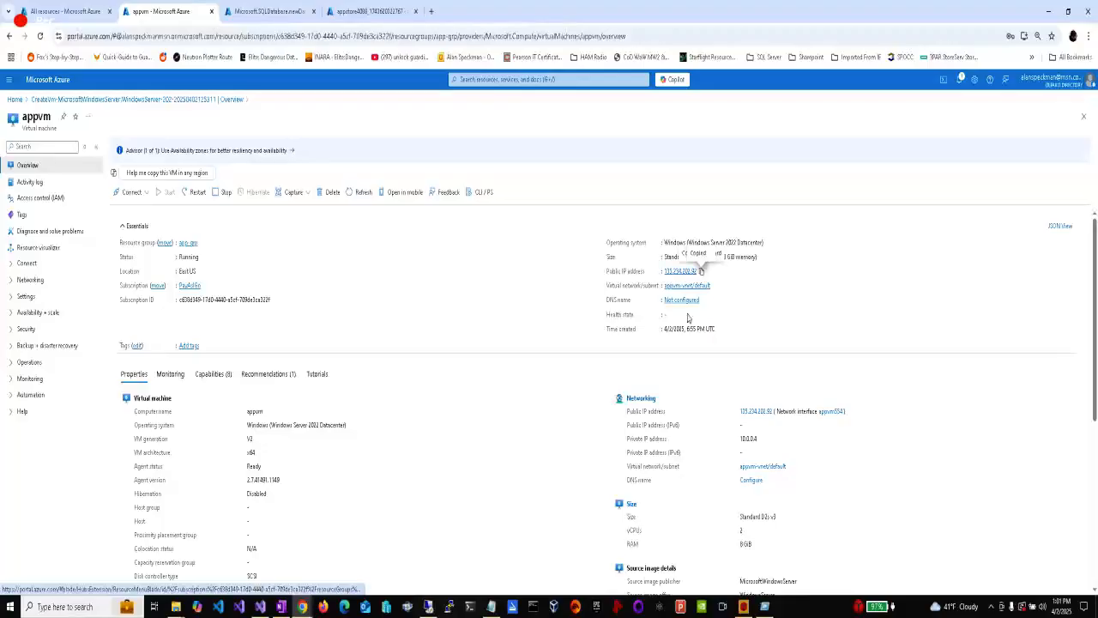
click(680, 271)
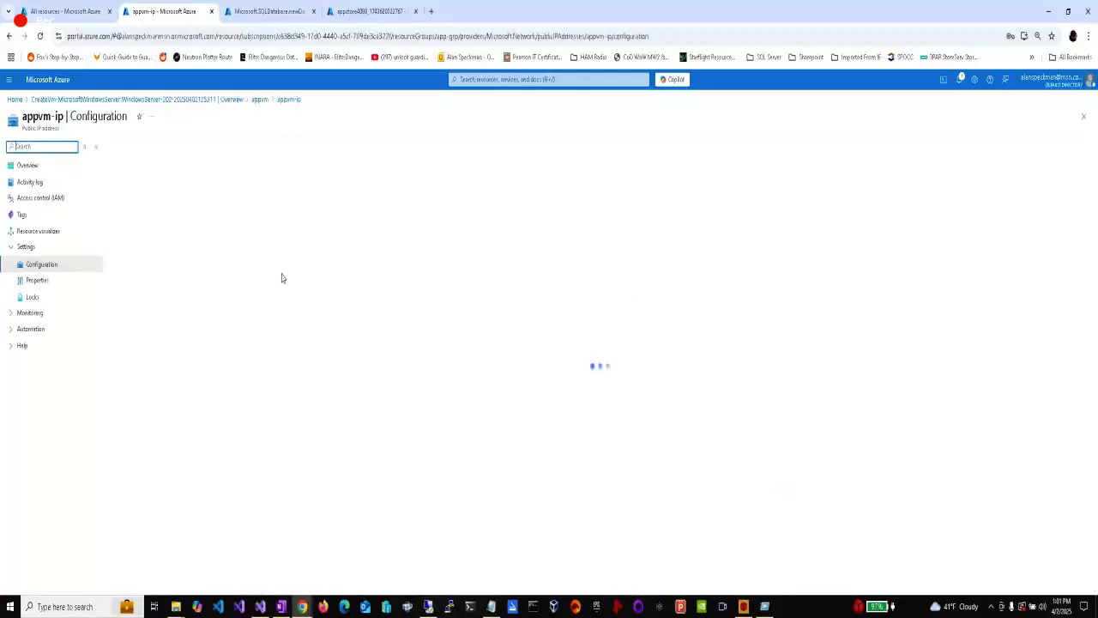
click(184, 269)
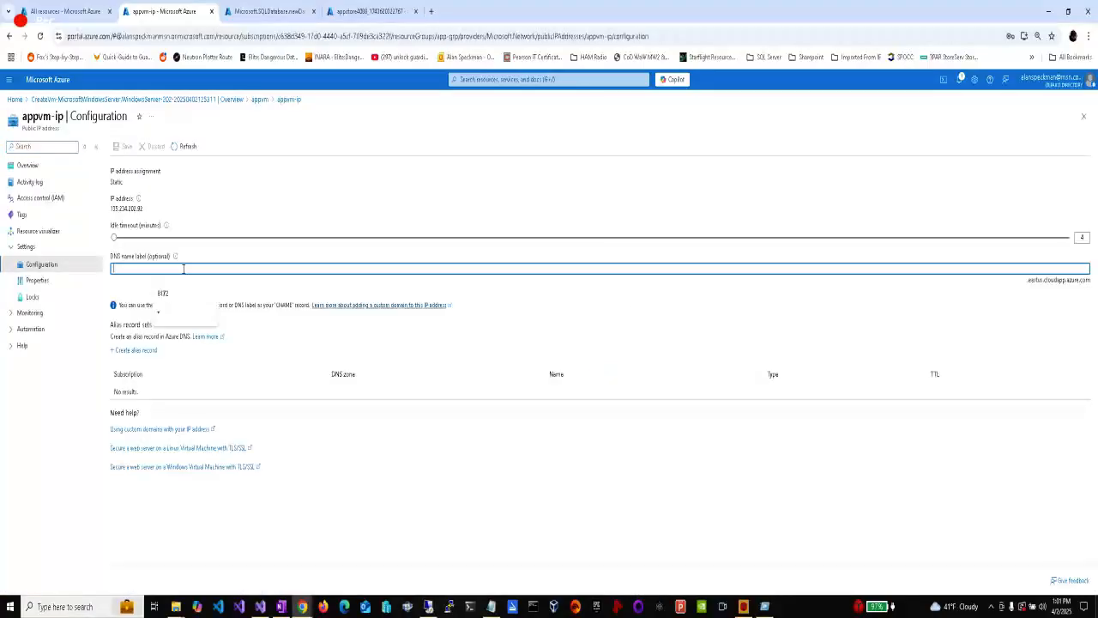
text(appvm4088)
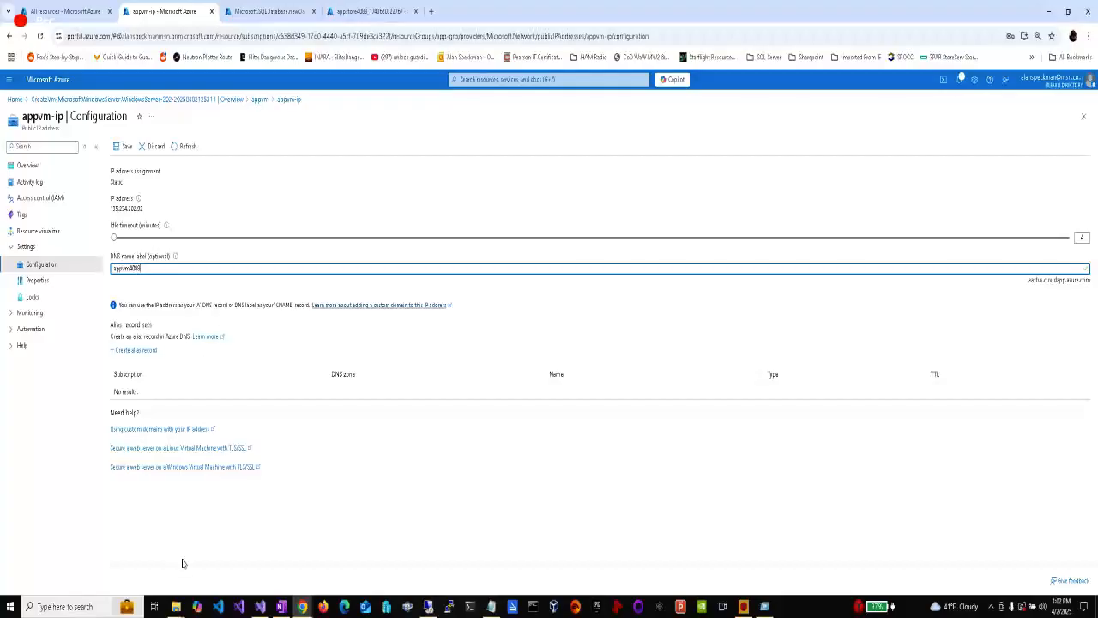
click(120, 151)
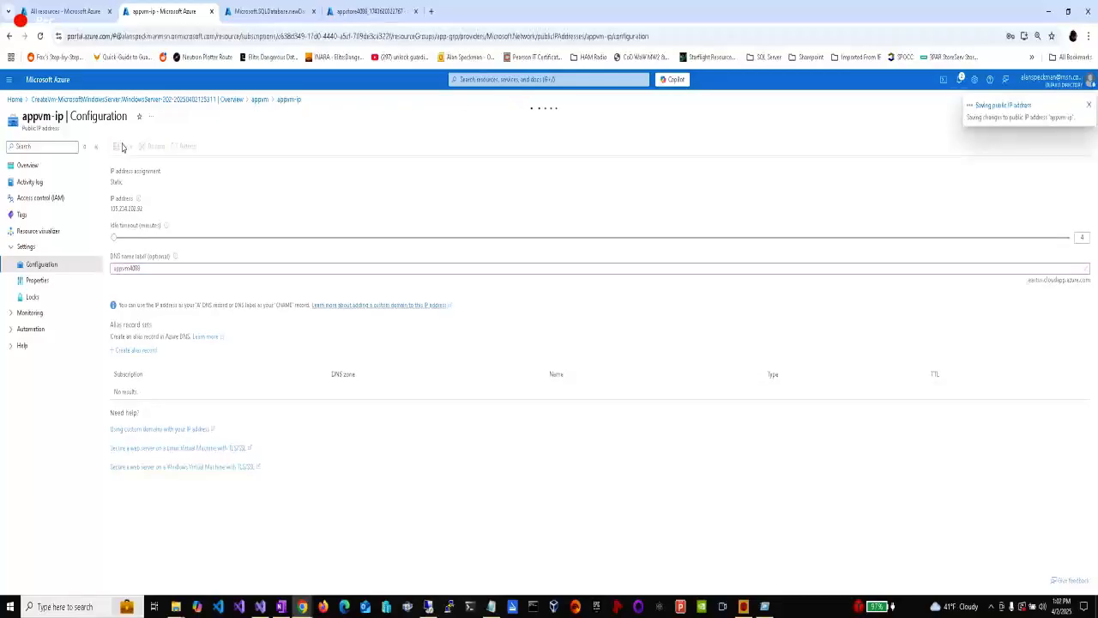
click(126, 101)
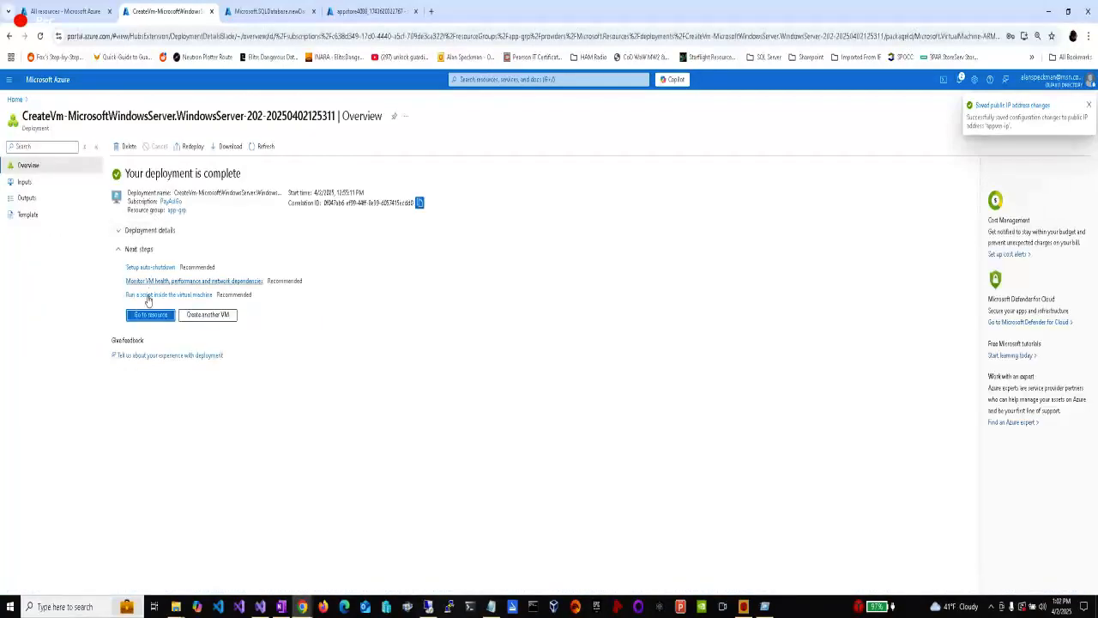
click(147, 315)
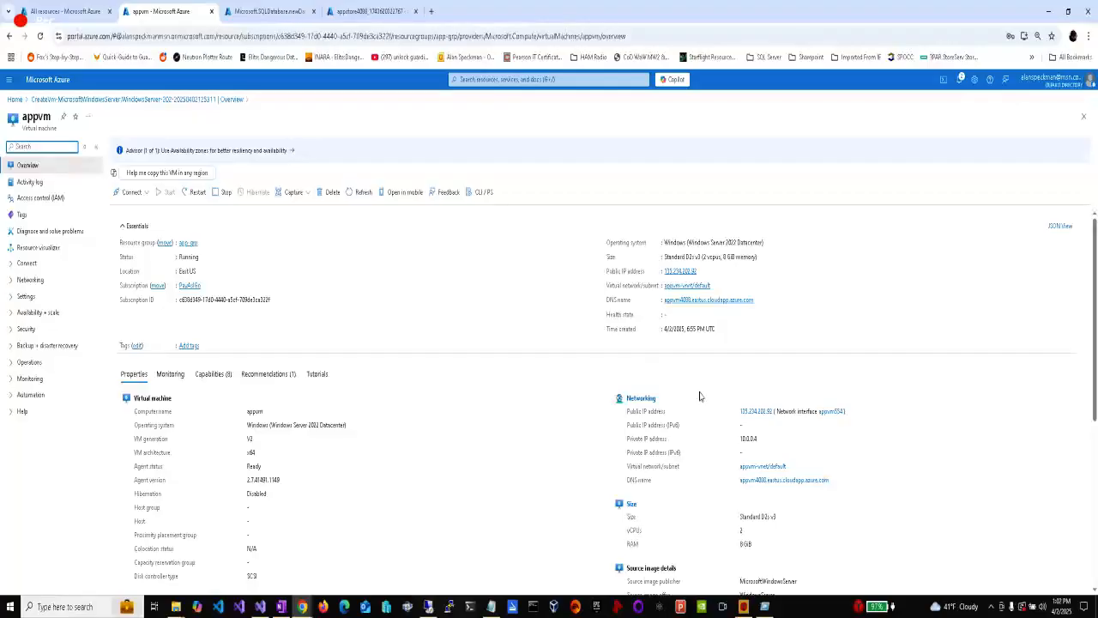
Step: Open the appstore4088 storage account from its completed deployment, and open the query editor of the deployed appdb database
click(369, 12)
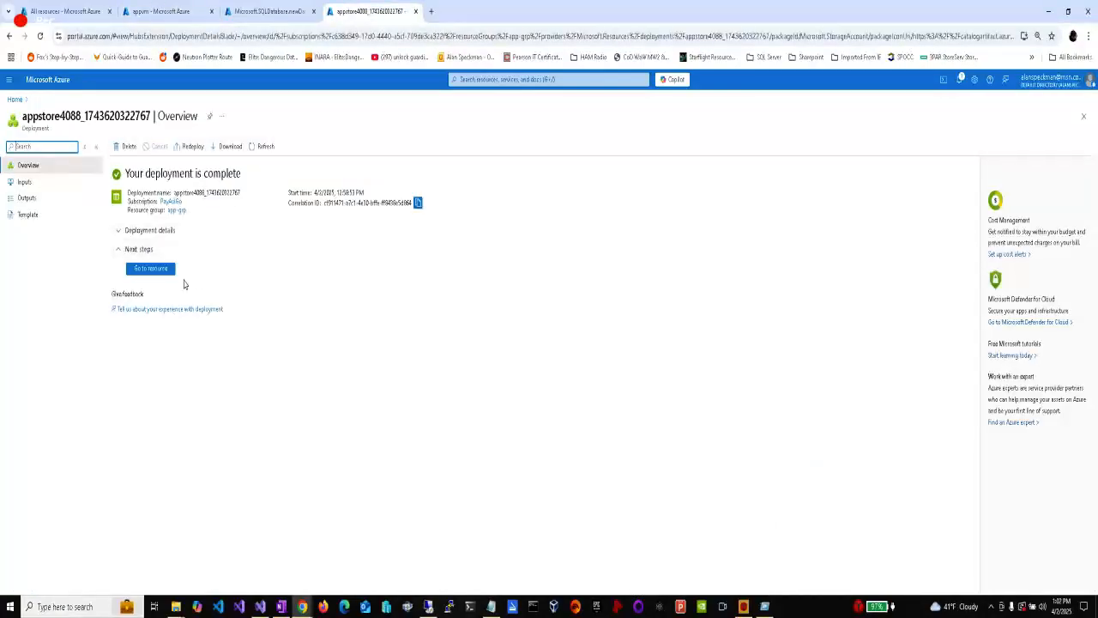
click(163, 269)
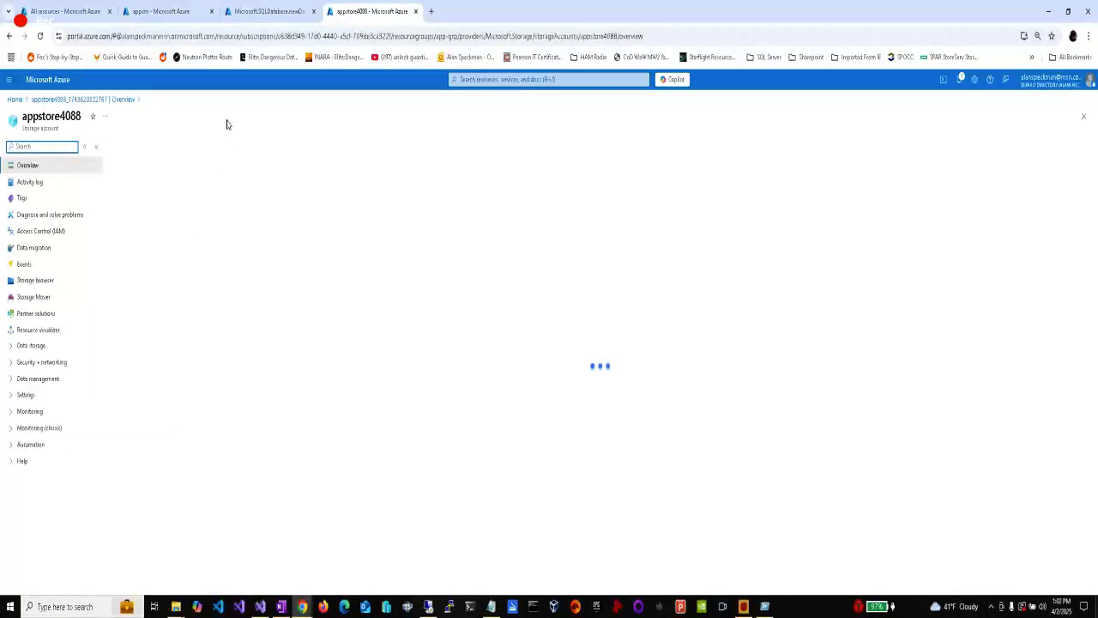
click(273, 12)
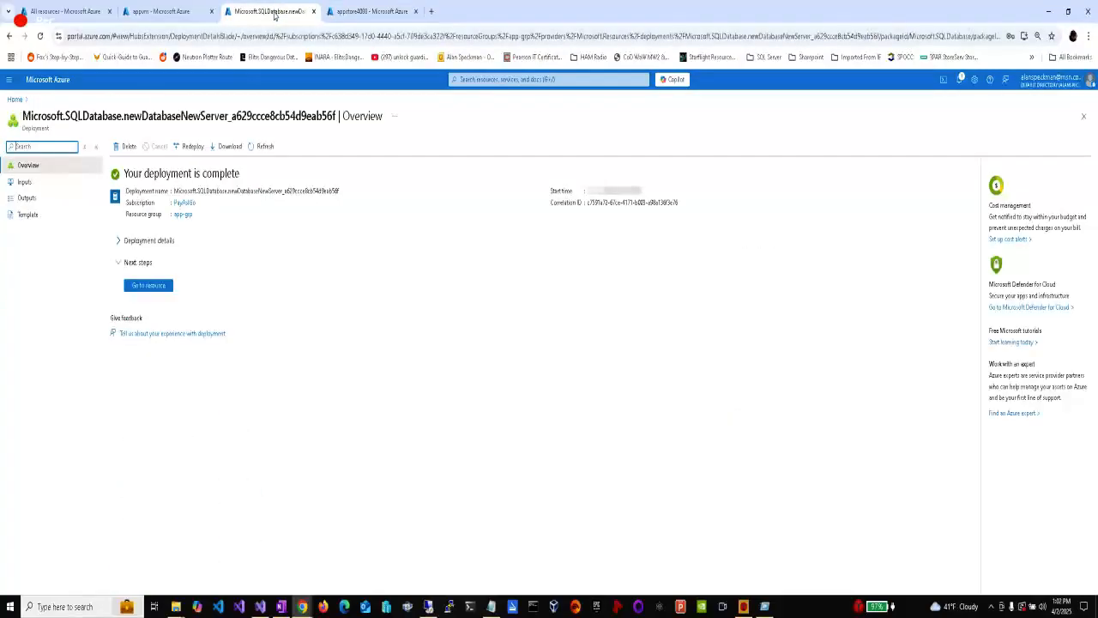
click(144, 286)
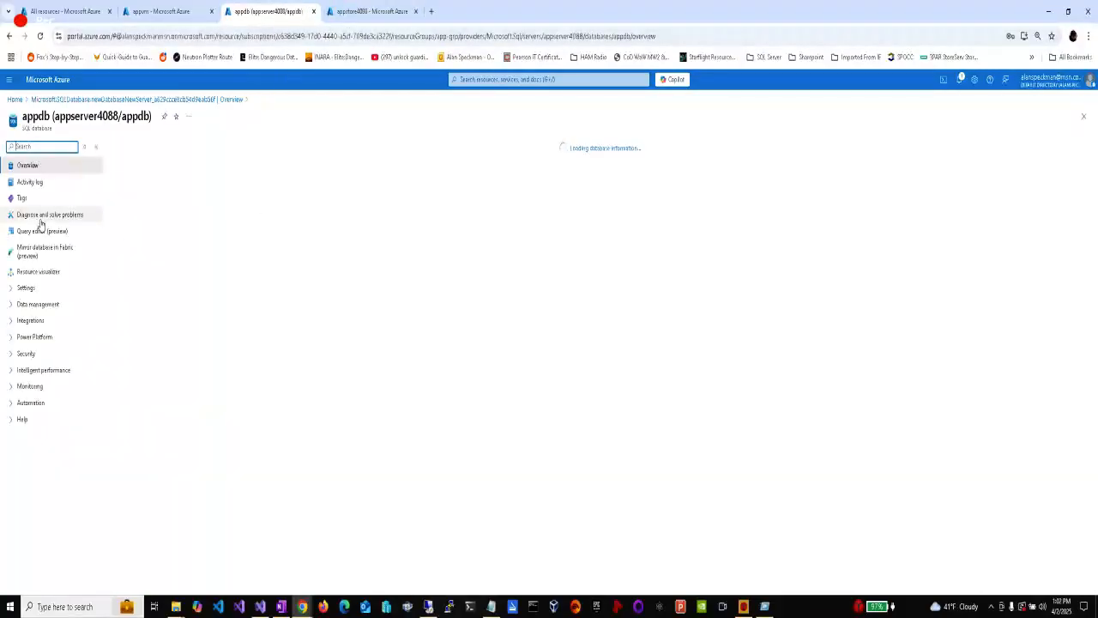
click(49, 229)
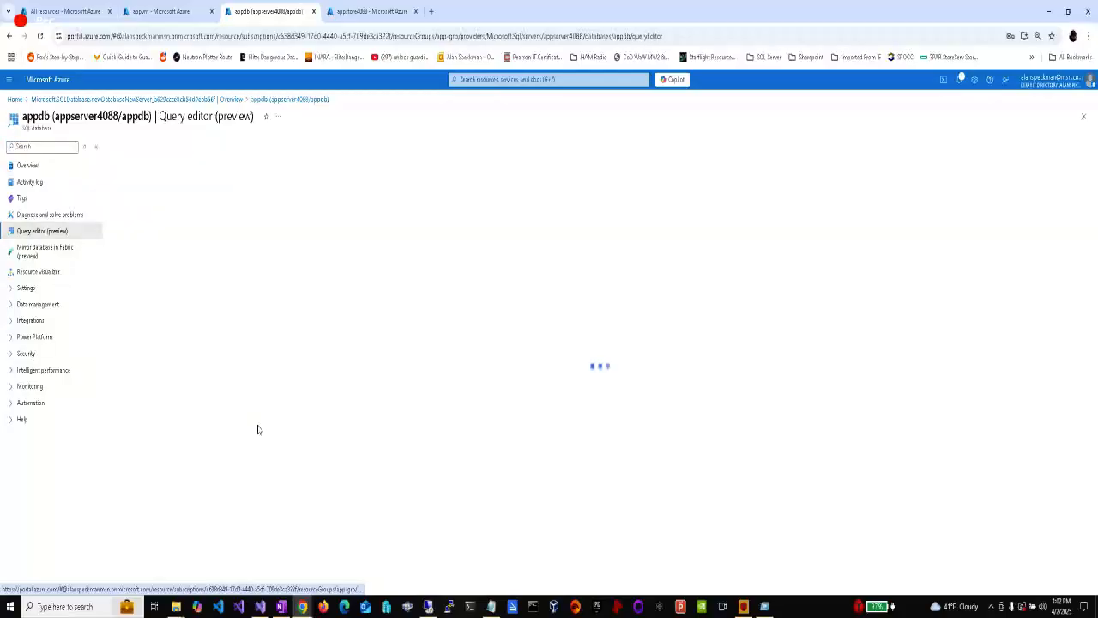
Step: Switch to Notepad and copy the SQL script from CREATE TABLE Course through SELECT * FROM Course;
key(alt+Tab)
key(alt+Tab)
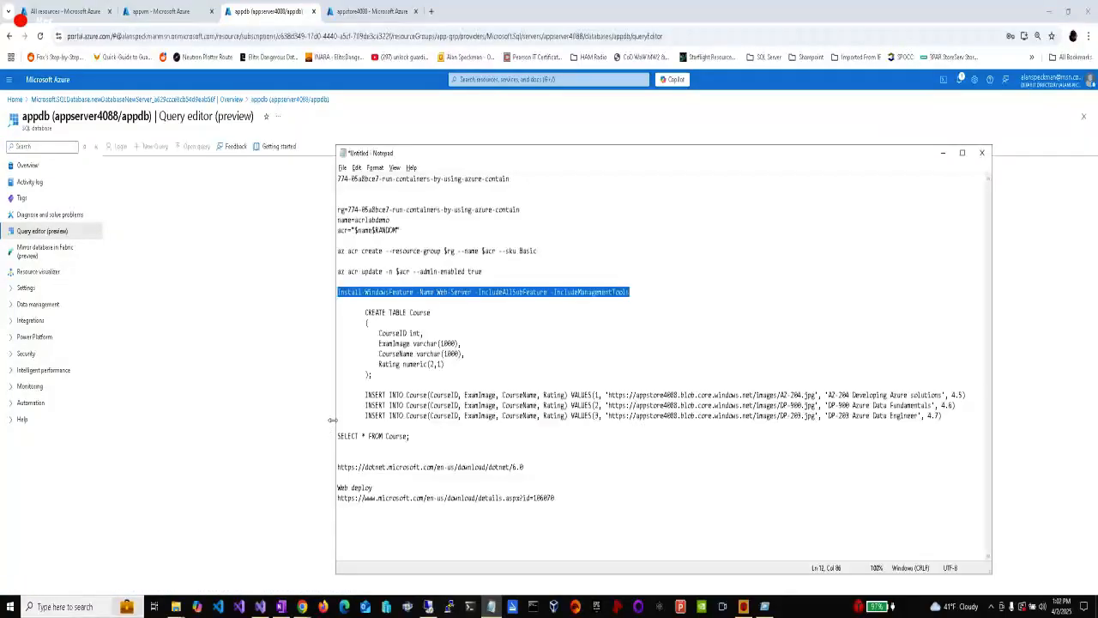
click(404, 313)
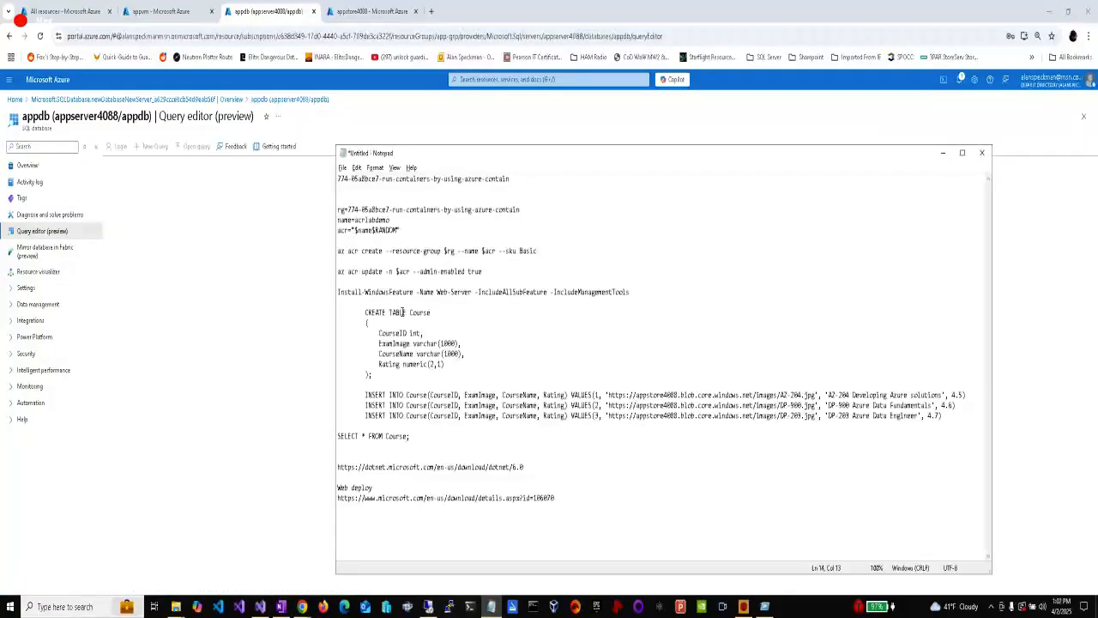
key(shift+Down)
key(shift+Down)
key(shift+Down)
key(shift+Down)
key(shift+Down)
key(shift+Down)
key(shift+Down)
key(shift+Down)
key(shift+Down)
key(shift+Down)
key(shift+Down)
key(shift+Down)
key(ctrl+c)
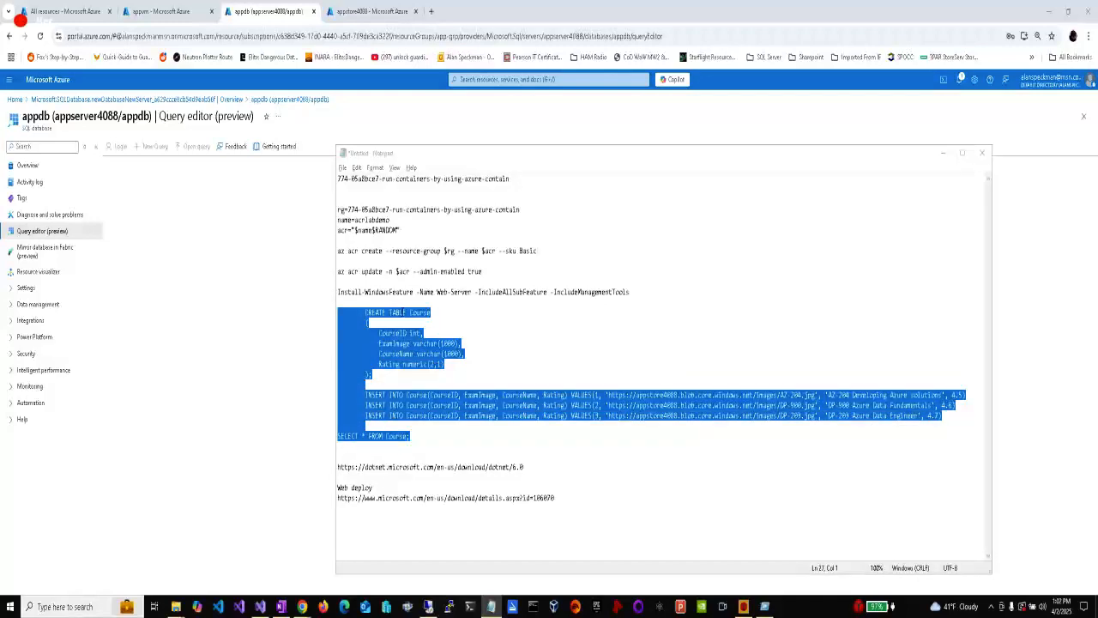
Step: Return to the Azure portal, sign in to the appdb query editor, and run the copied Course table script as a query
key(alt+Tab)
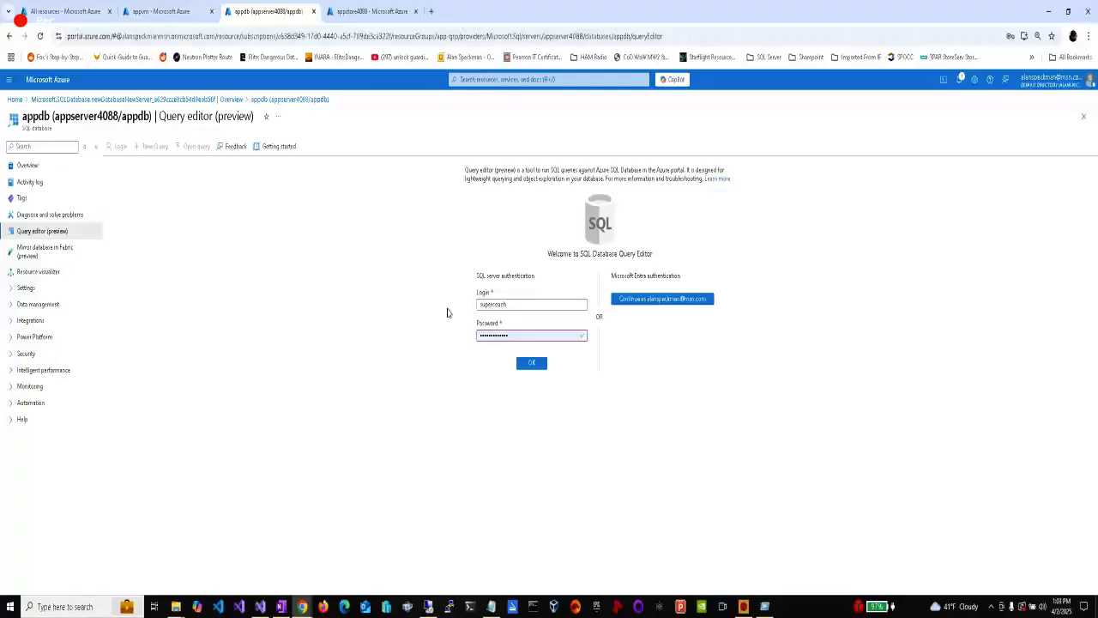
key(Return)
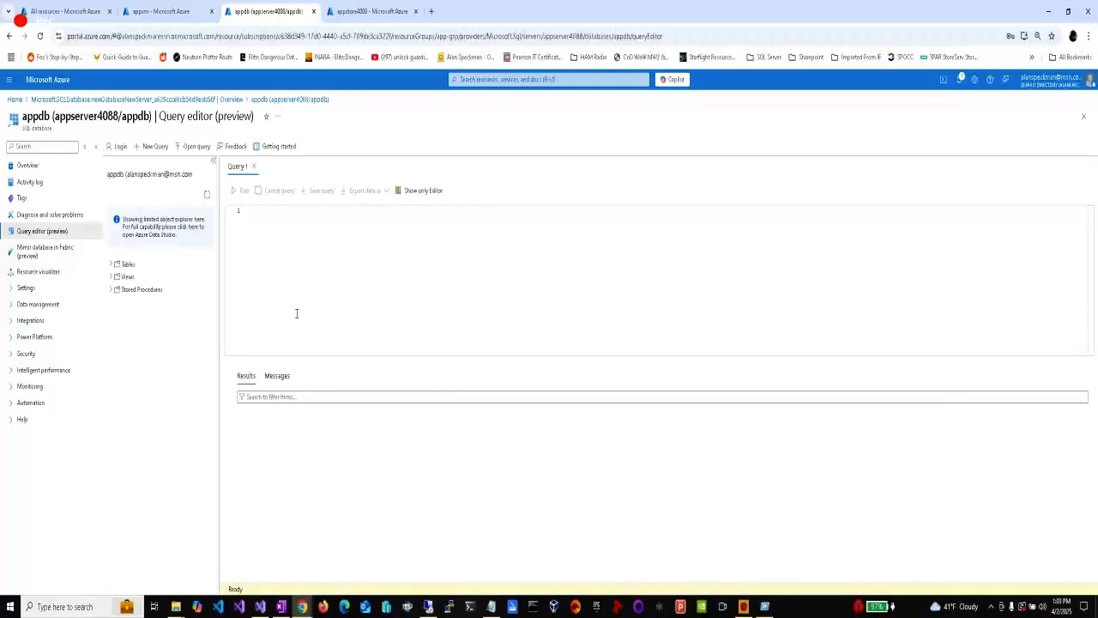
key(ctrl+v)
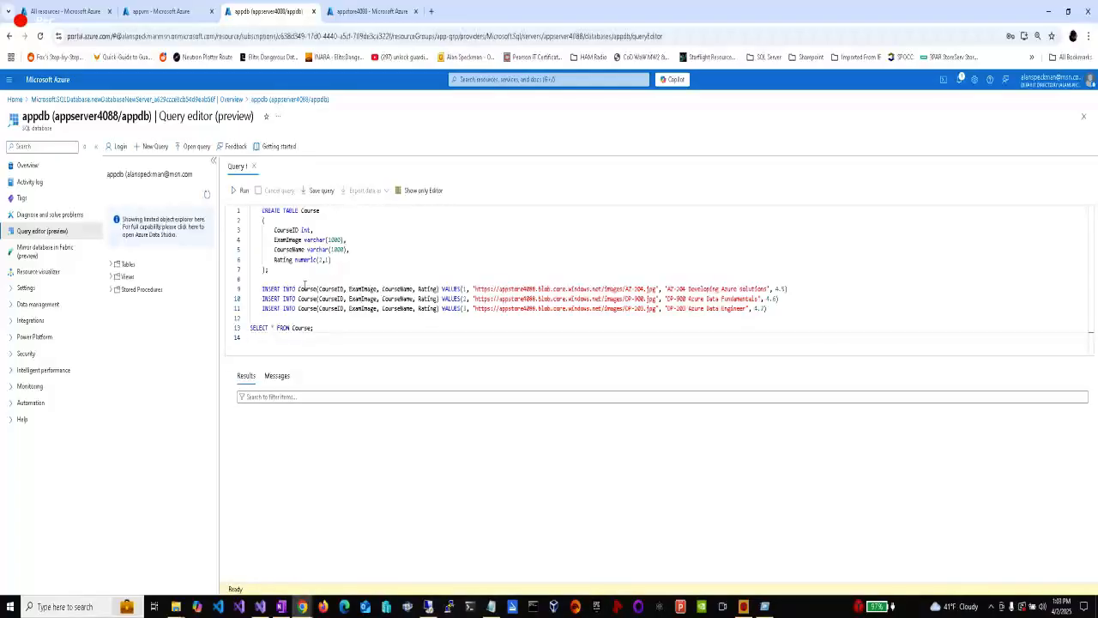
click(241, 190)
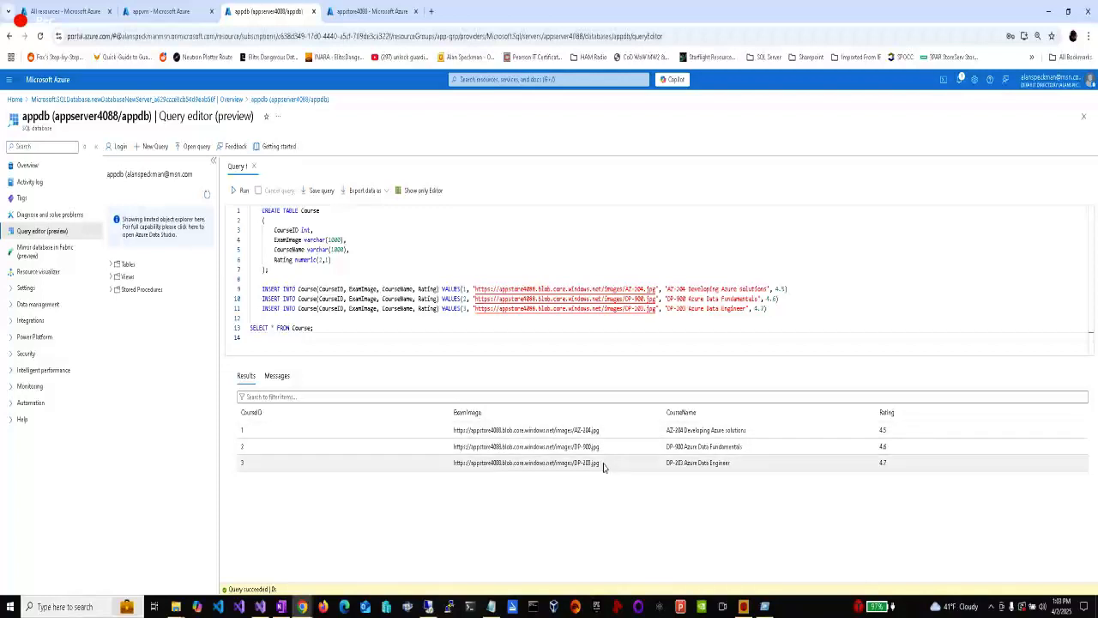
Step: In the appstore4088 storage account, create a container named images with the Blob (anonymous read access for blobs only) access level
click(364, 11)
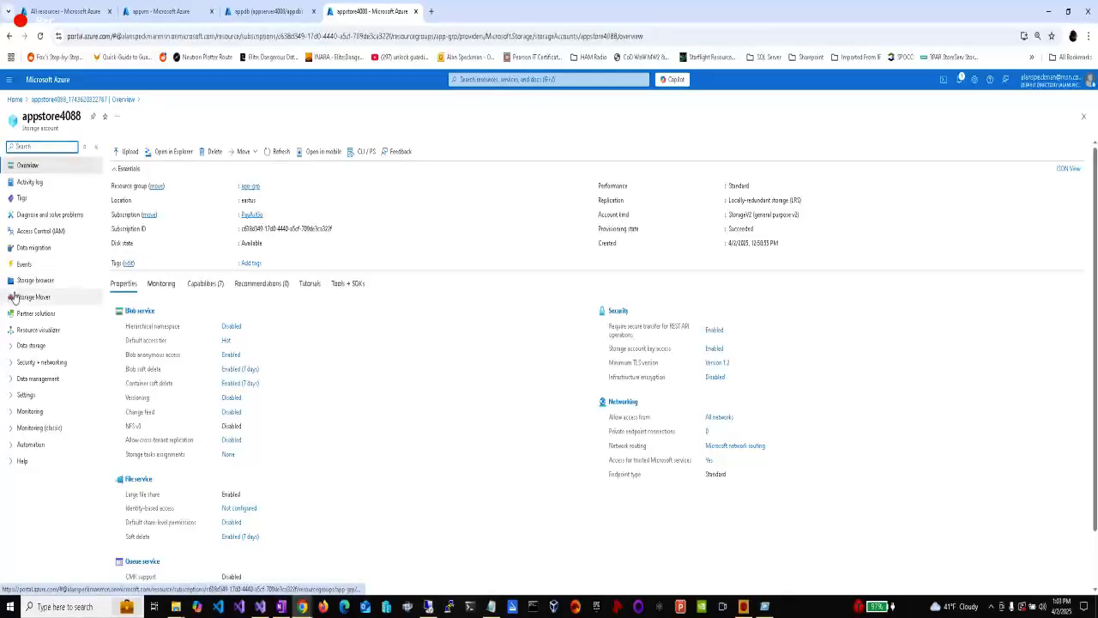
click(32, 345)
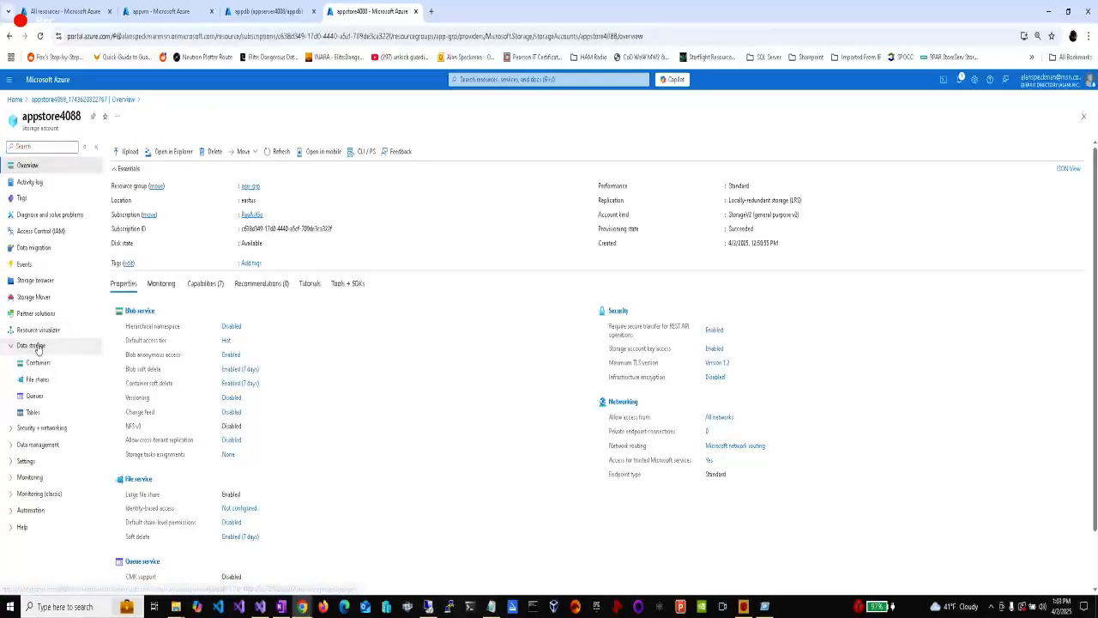
click(39, 363)
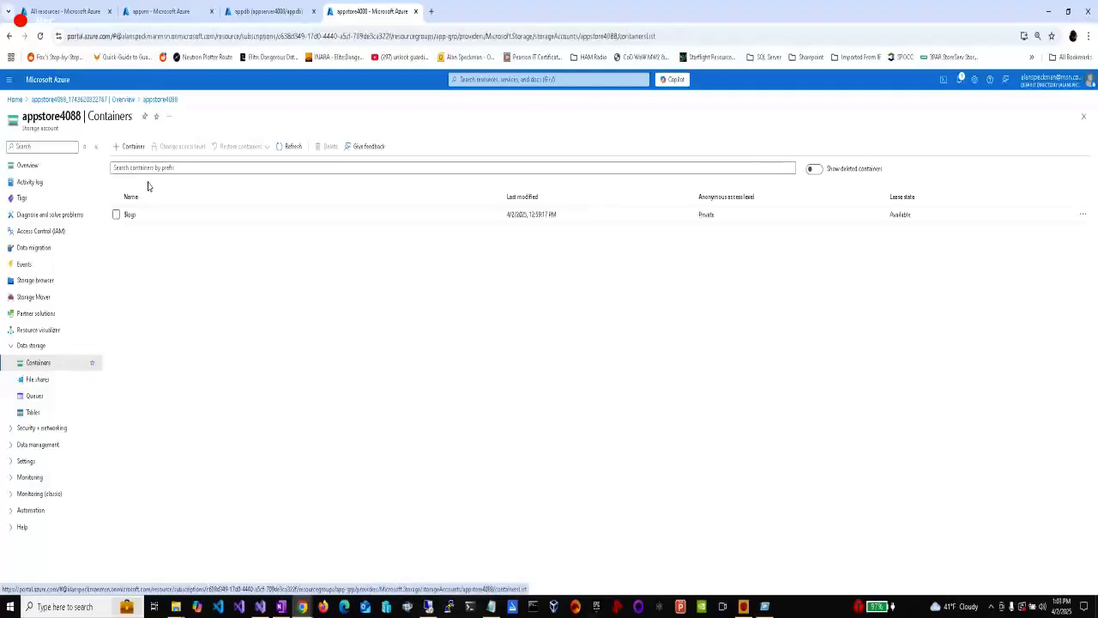
click(129, 148)
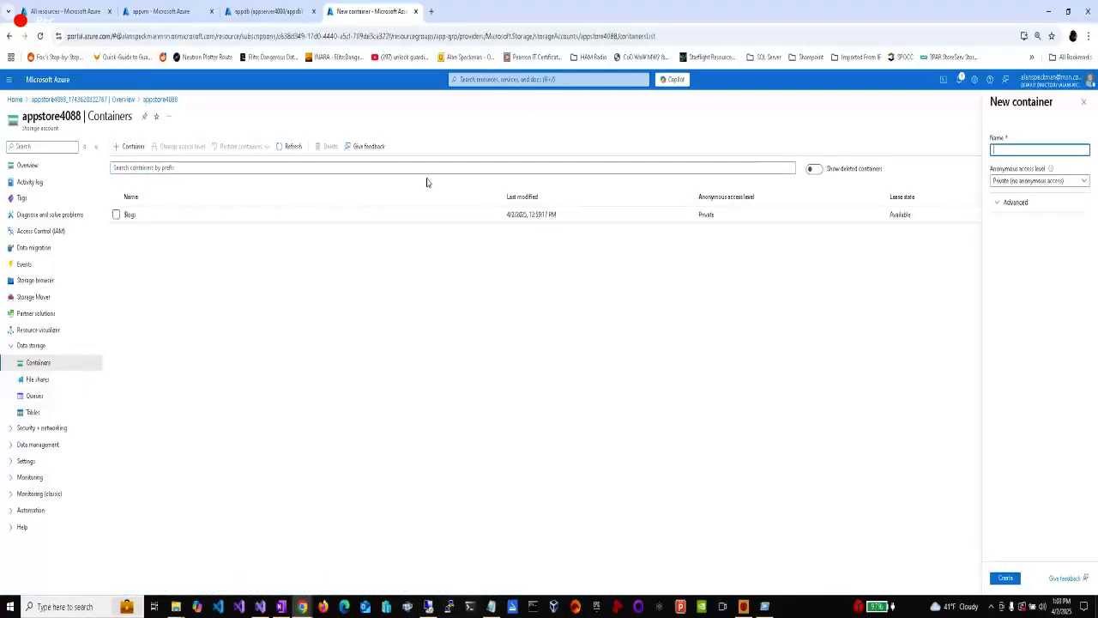
text(images)
click(1005, 182)
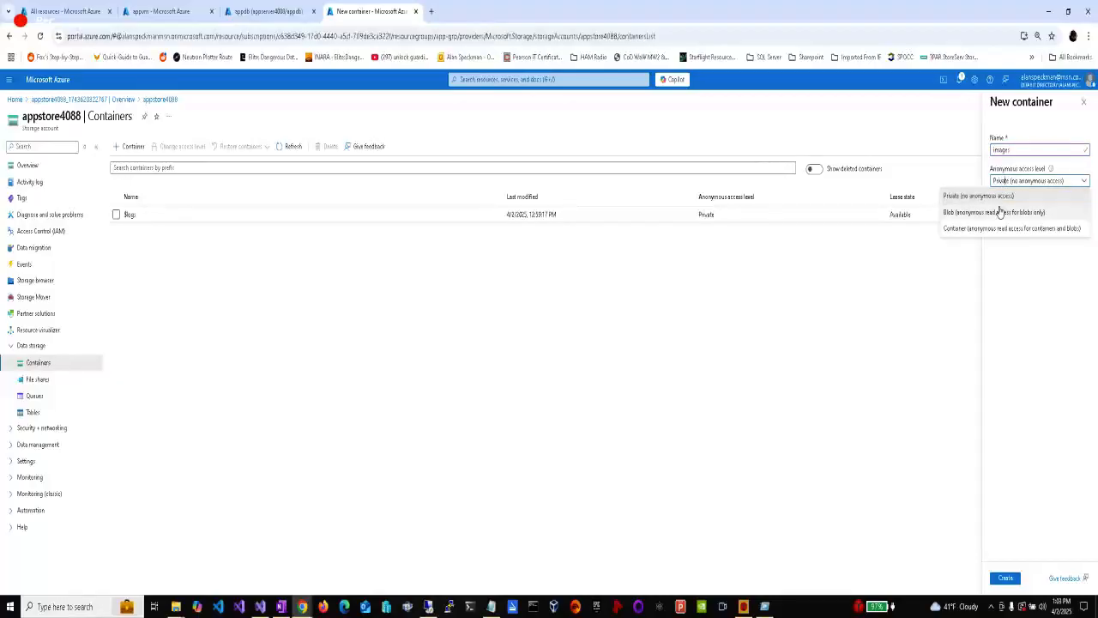
click(999, 212)
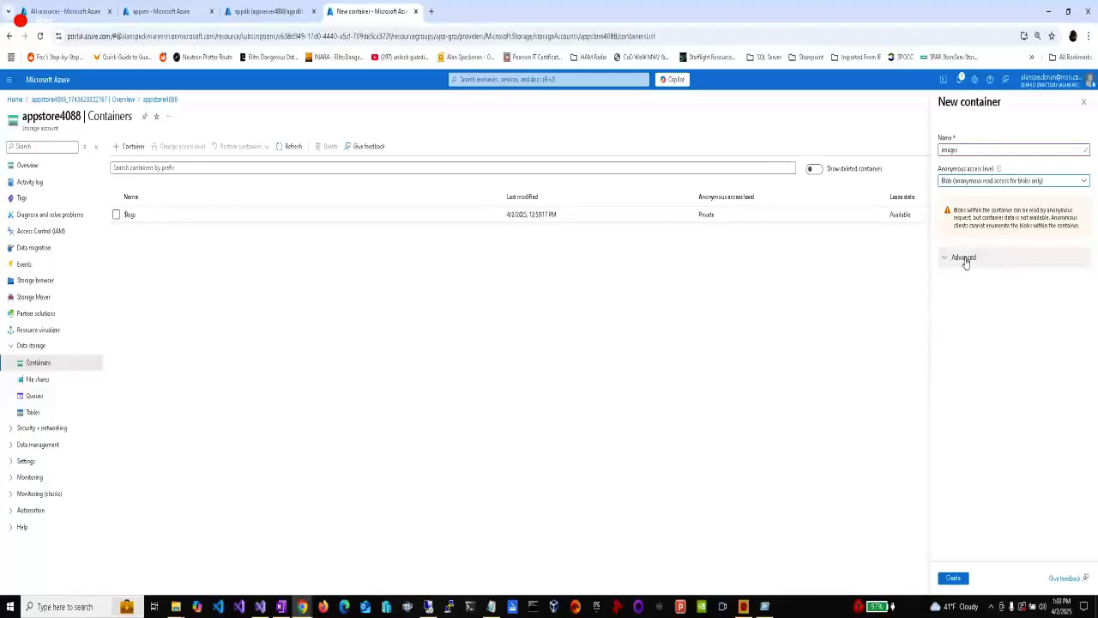
click(956, 578)
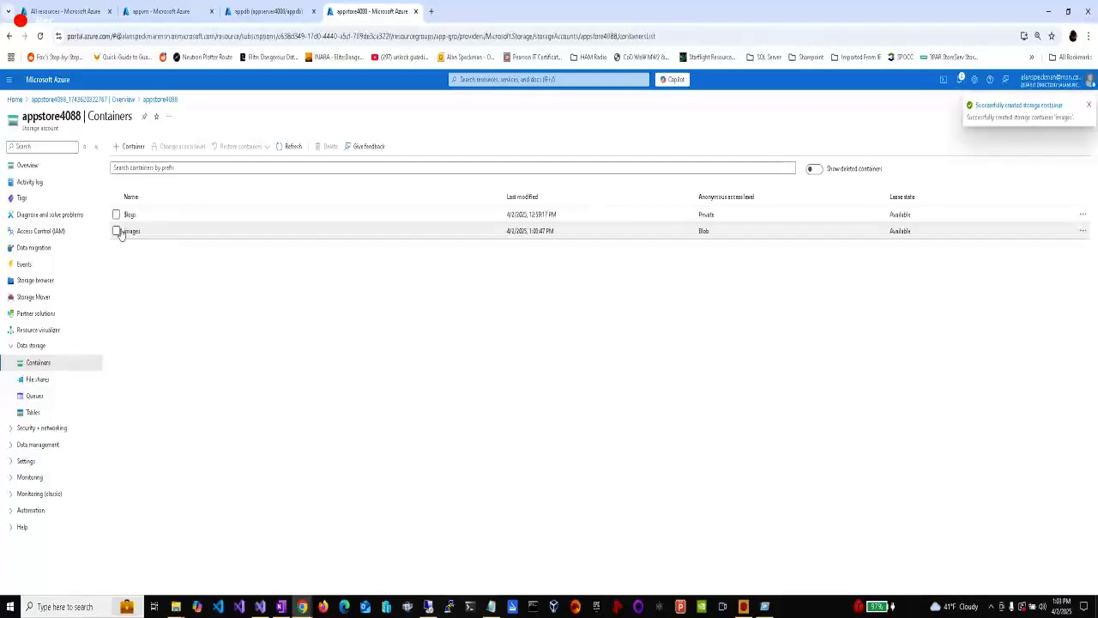
Step: Open the images container, start a blob upload and browse for local files
click(128, 228)
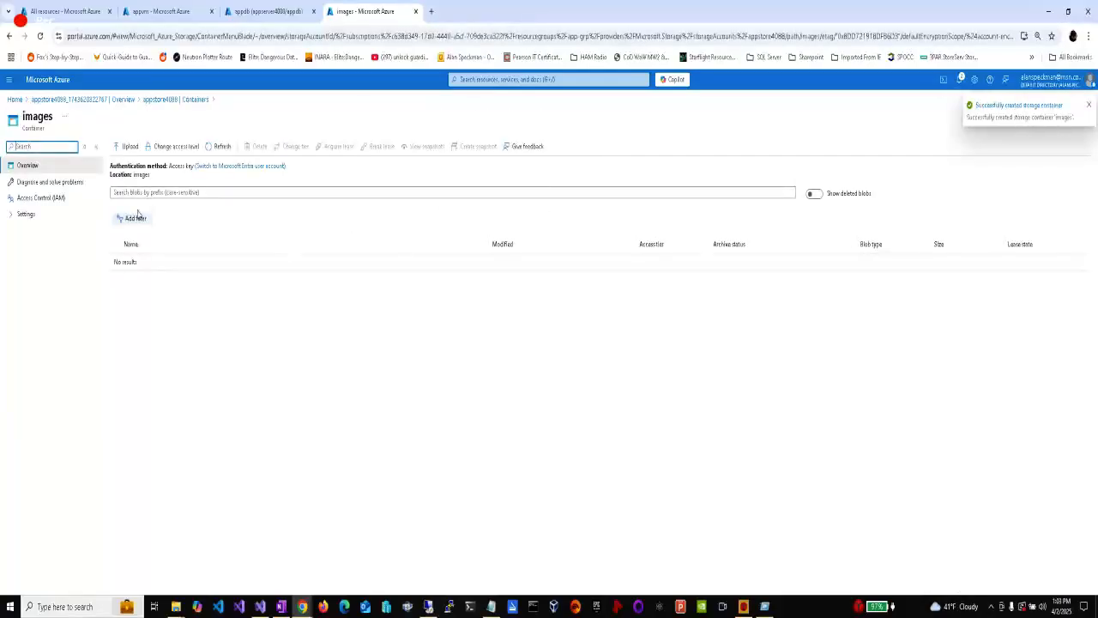
click(120, 146)
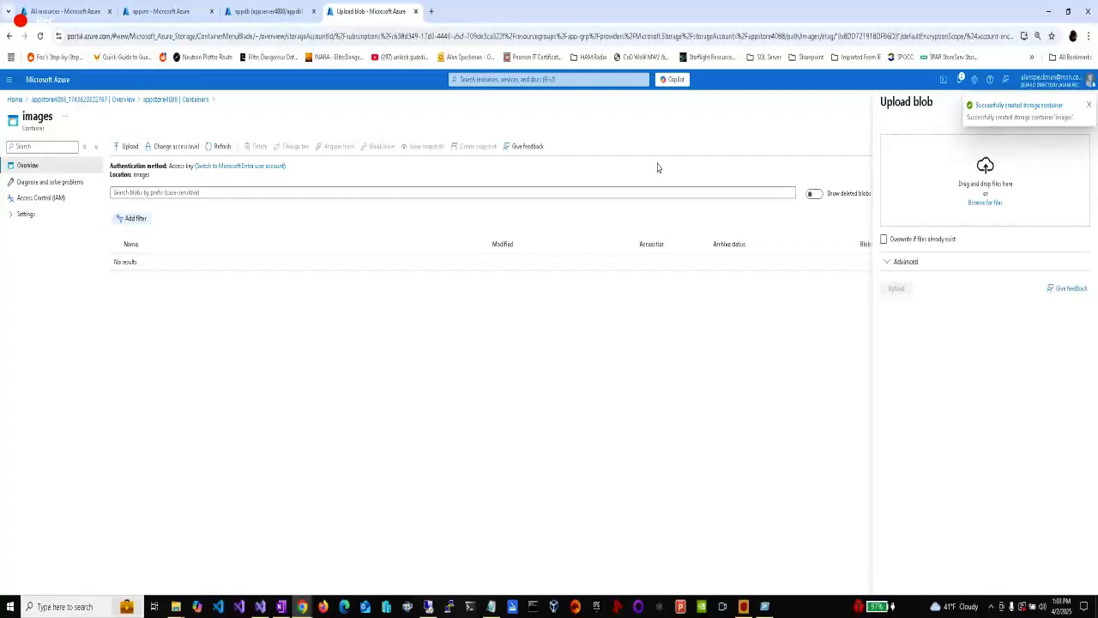
click(984, 202)
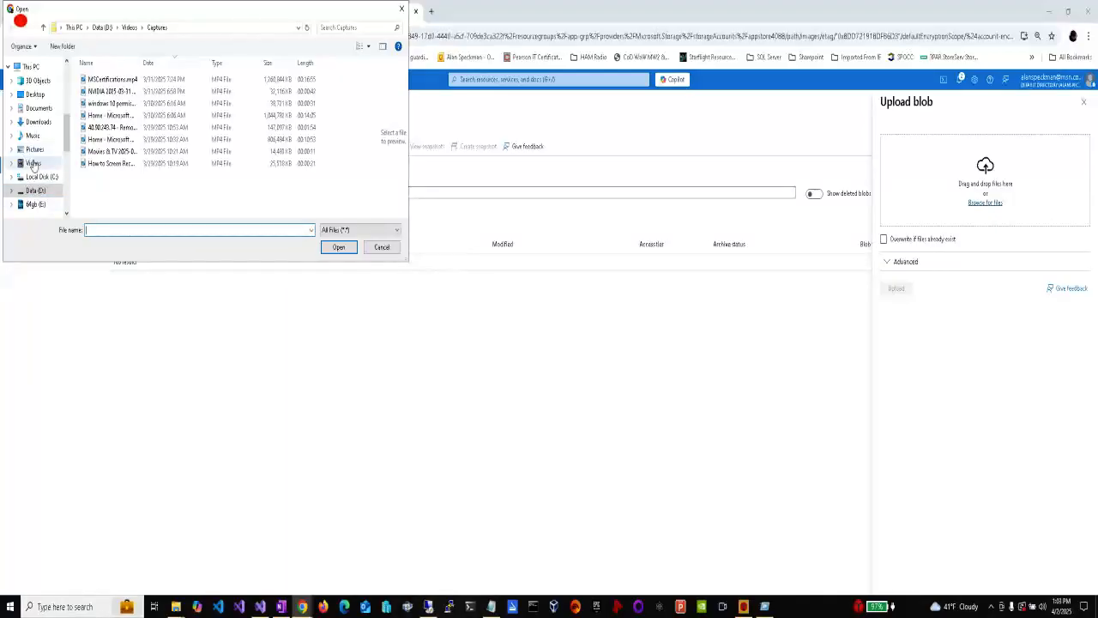
Step: Look for the picture files on the Desktop and the Data (D:) drive, and search Downloads for "images"
click(34, 96)
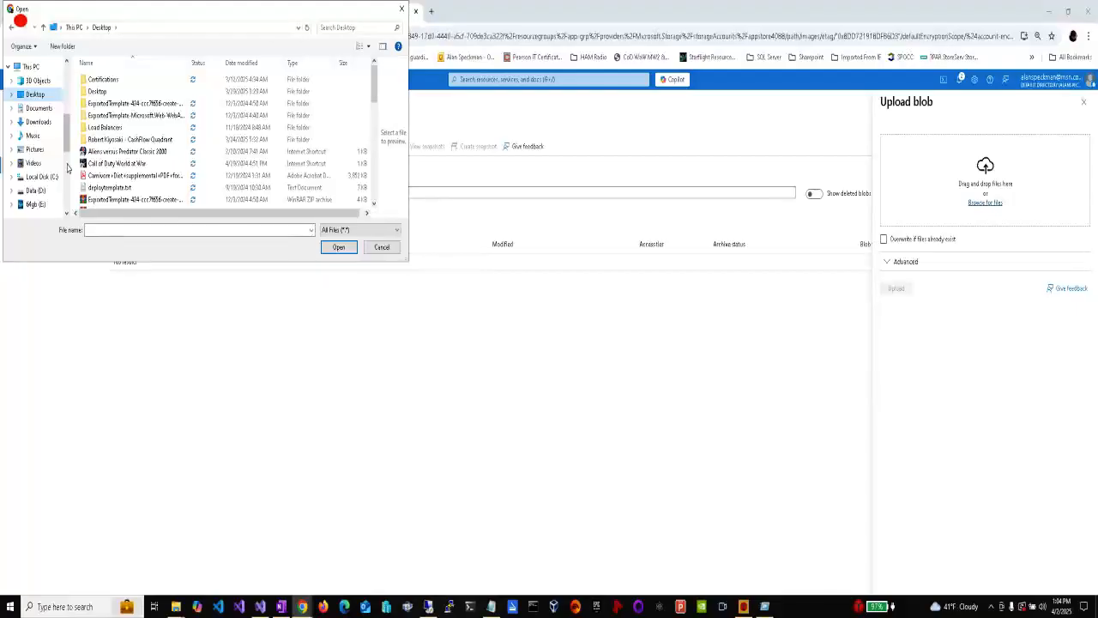
click(30, 193)
click(109, 191)
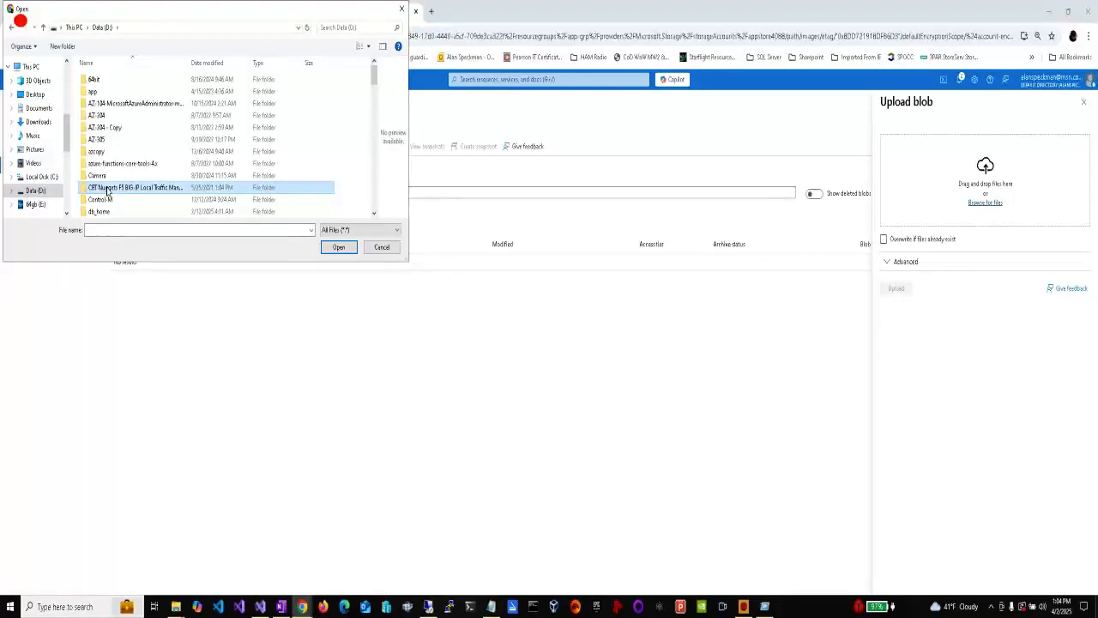
key(p)
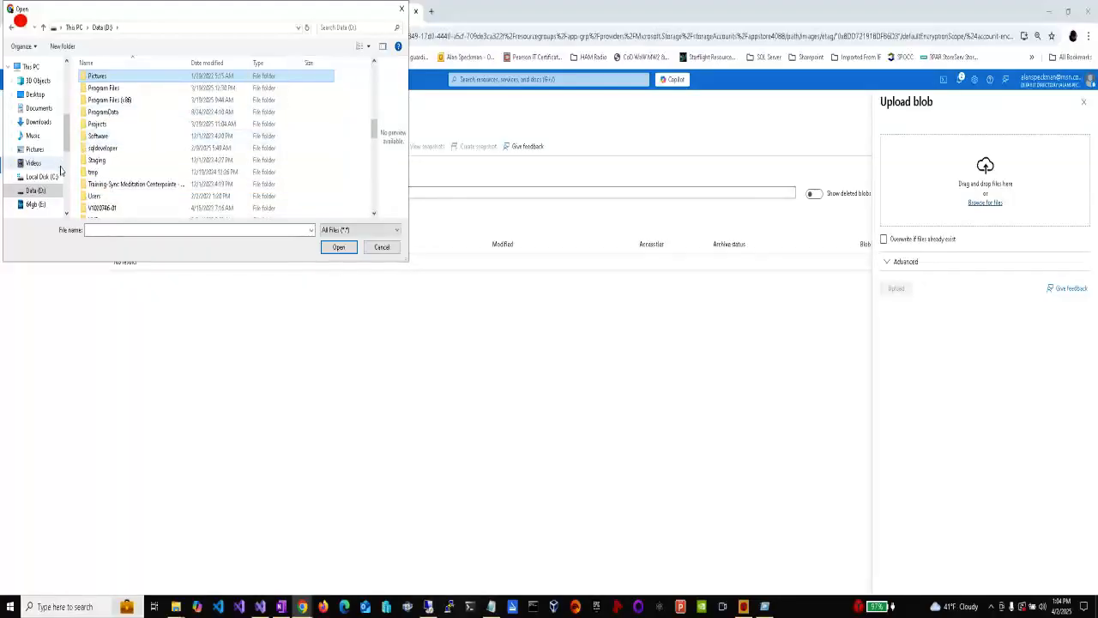
click(38, 122)
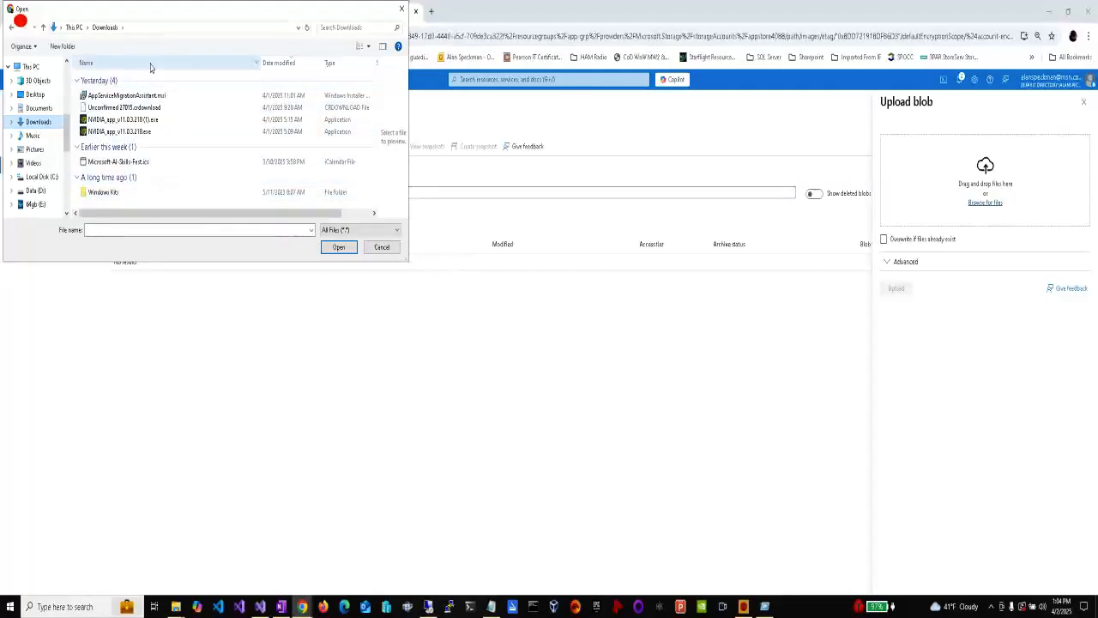
click(348, 25)
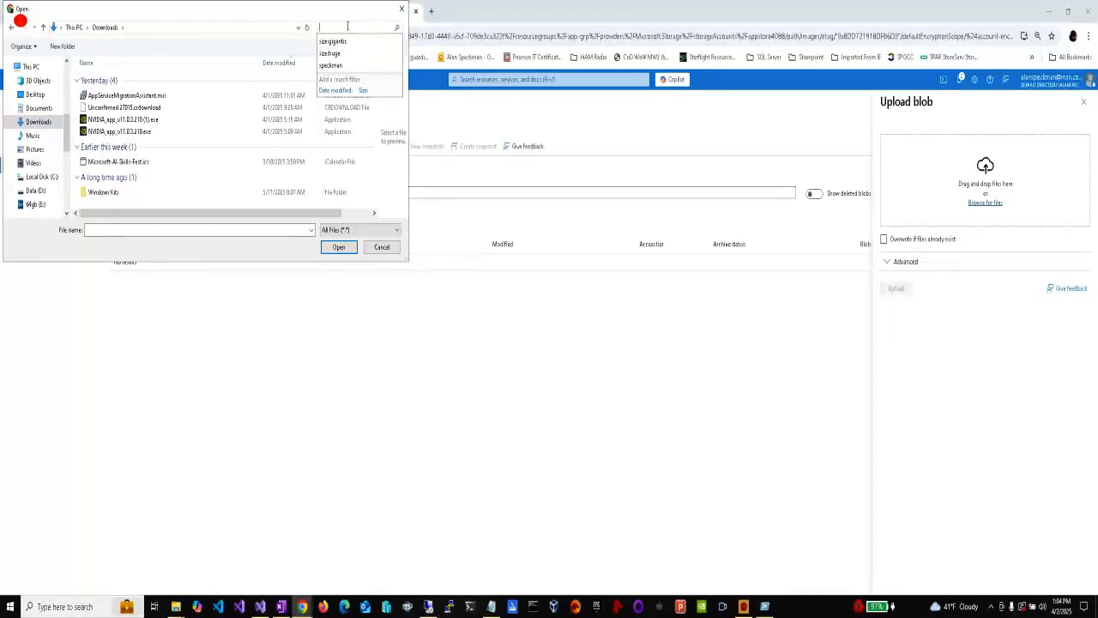
text(images)
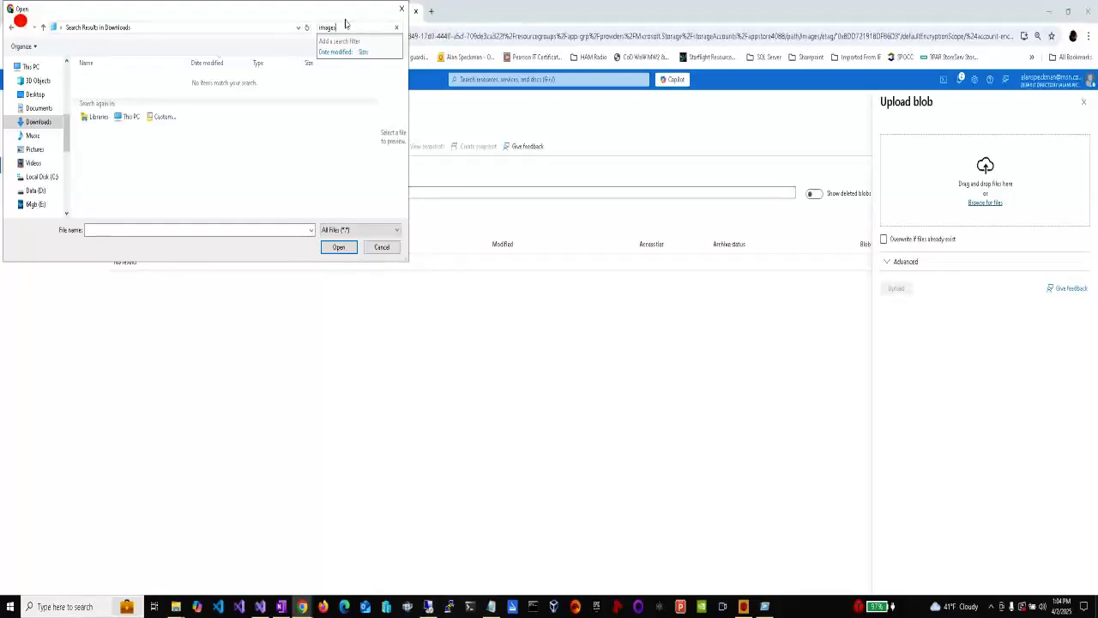
Step: Browse to the sqlappV0 folder inside Projects on the Data (D:) drive
click(27, 194)
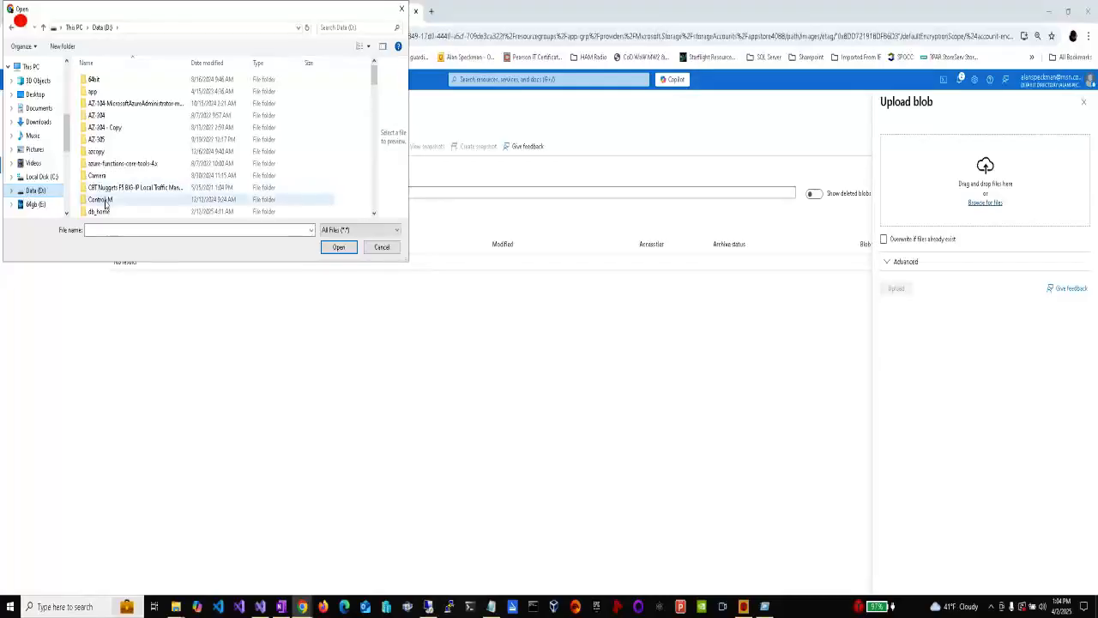
scroll(149, 196, down, 3)
scroll(147, 196, down, 12)
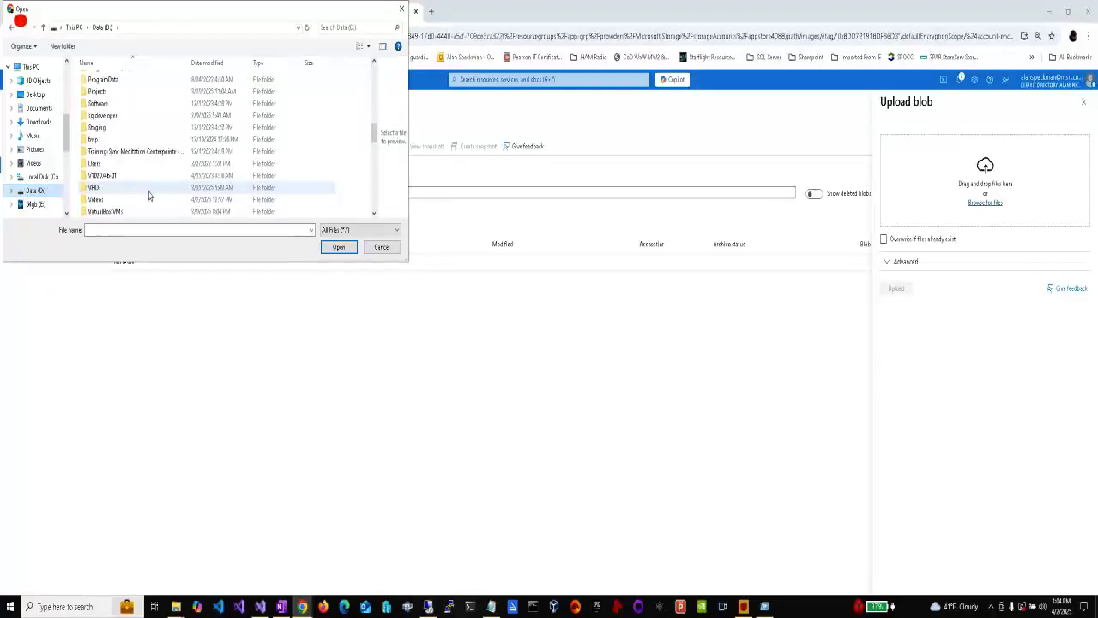
scroll(138, 163, down, 1)
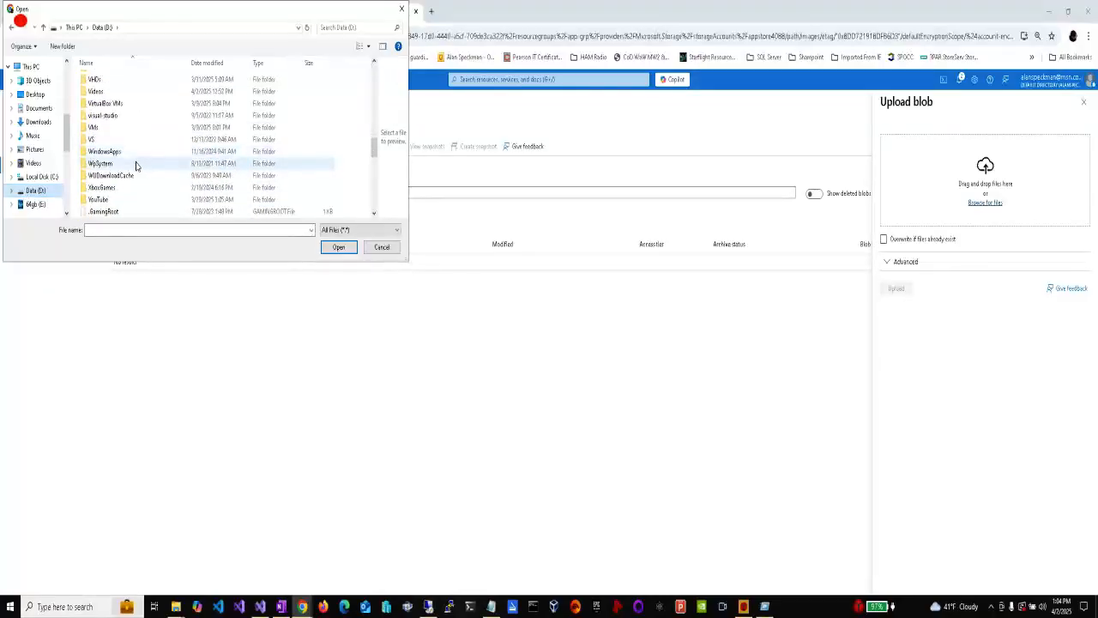
scroll(133, 150, up, 4)
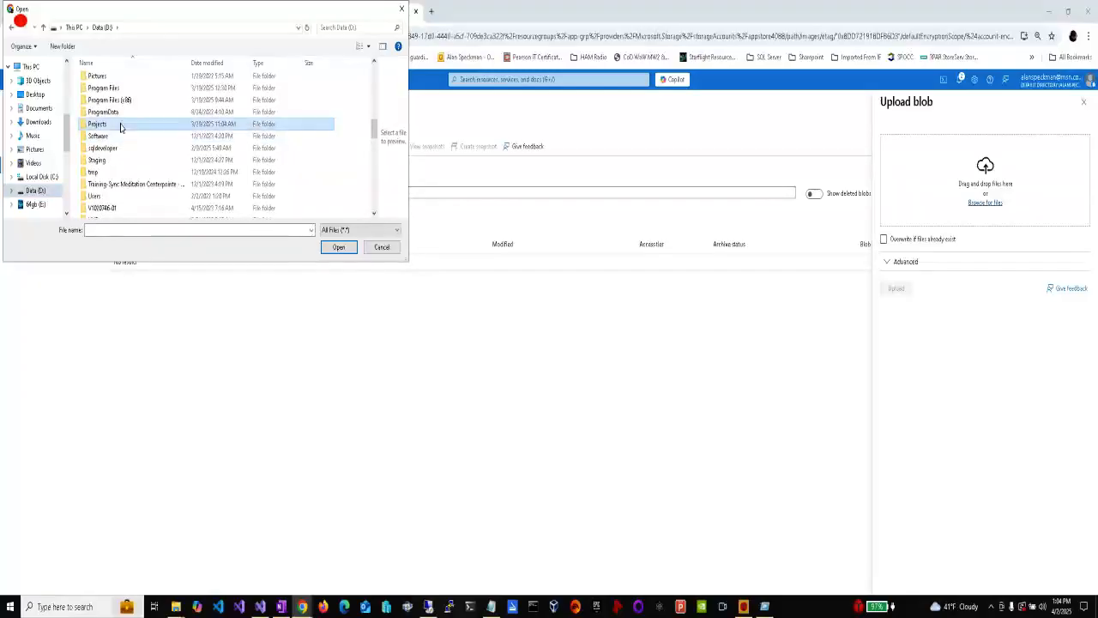
double_click(123, 126)
scroll(176, 147, down, 1)
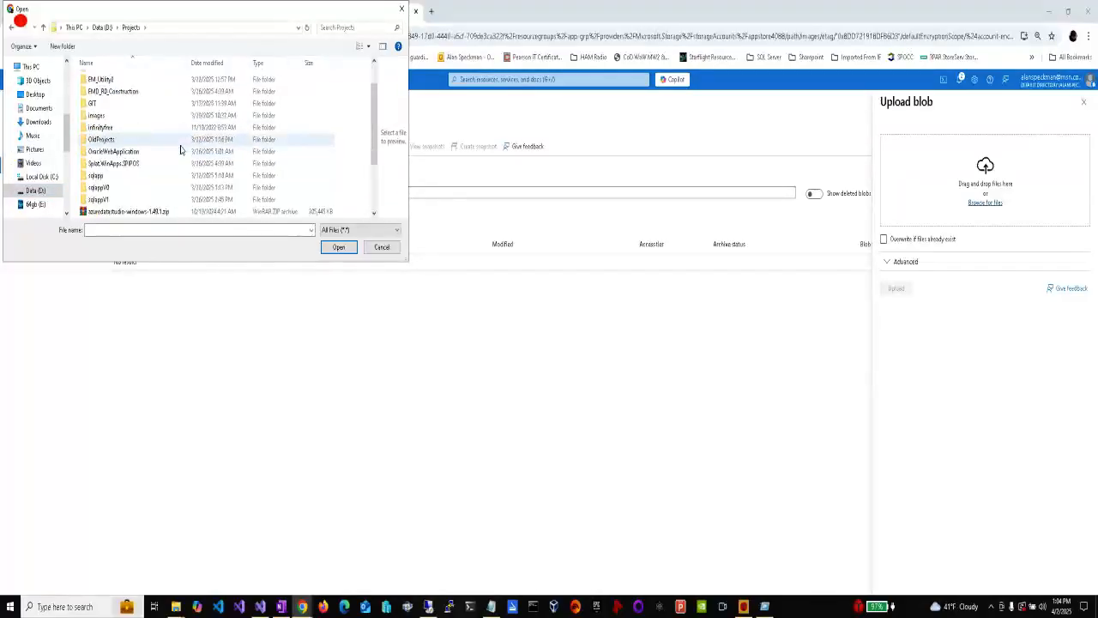
scroll(180, 150, down, 1)
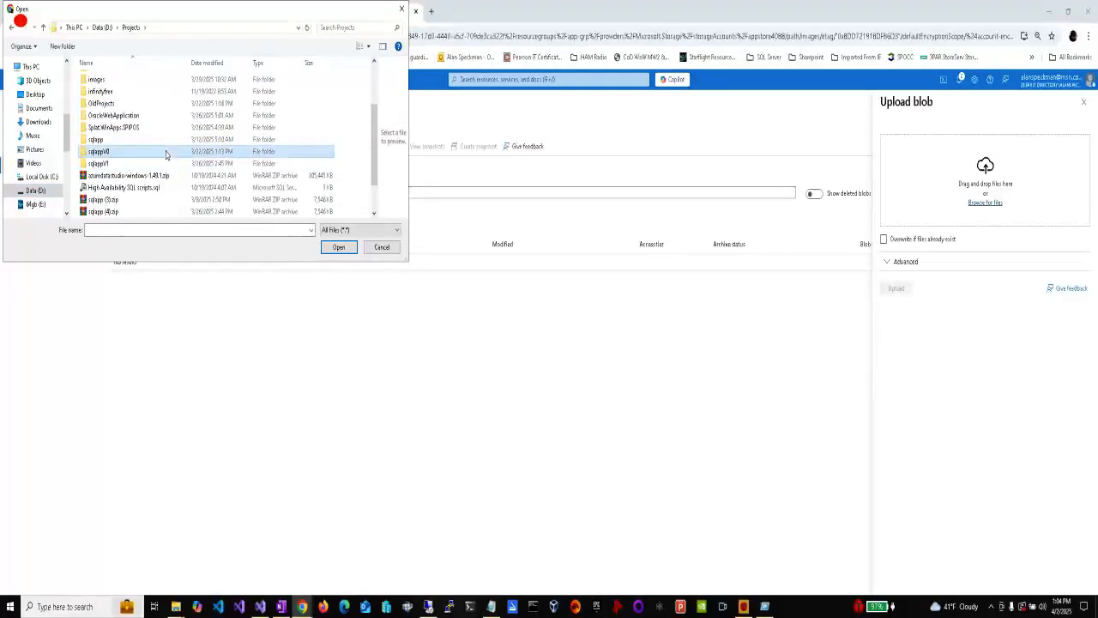
double_click(164, 152)
Step: Go through the nested sqlapp folders to wwwroot\images and choose AZ-204.jpg, DP-203.jpg and DP-900.jpg for the blob upload
click(96, 81)
double_click(97, 85)
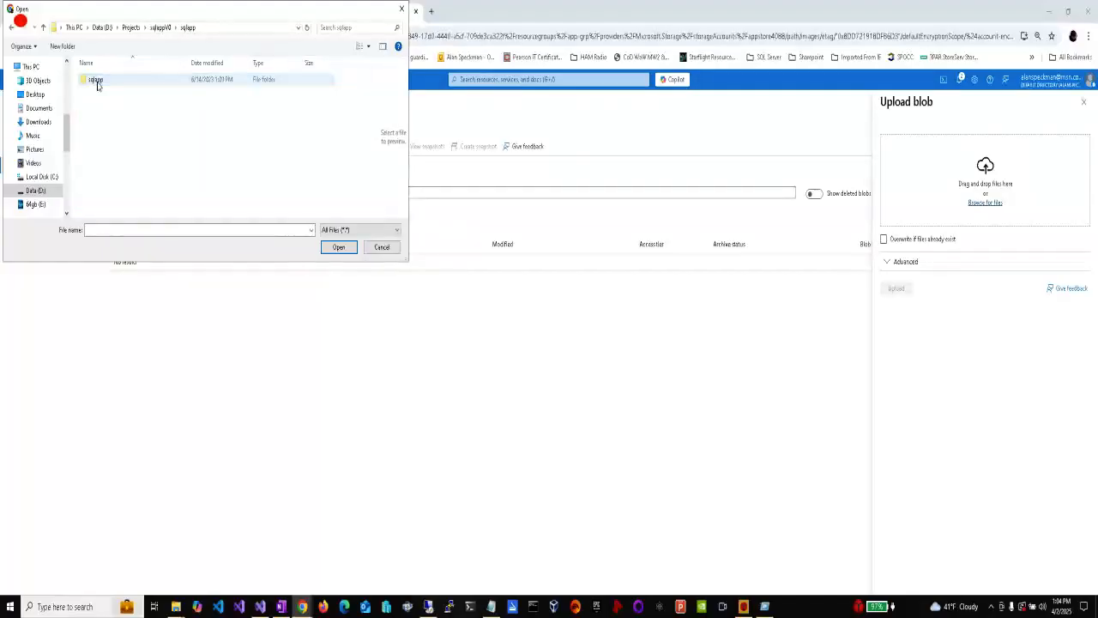
double_click(97, 82)
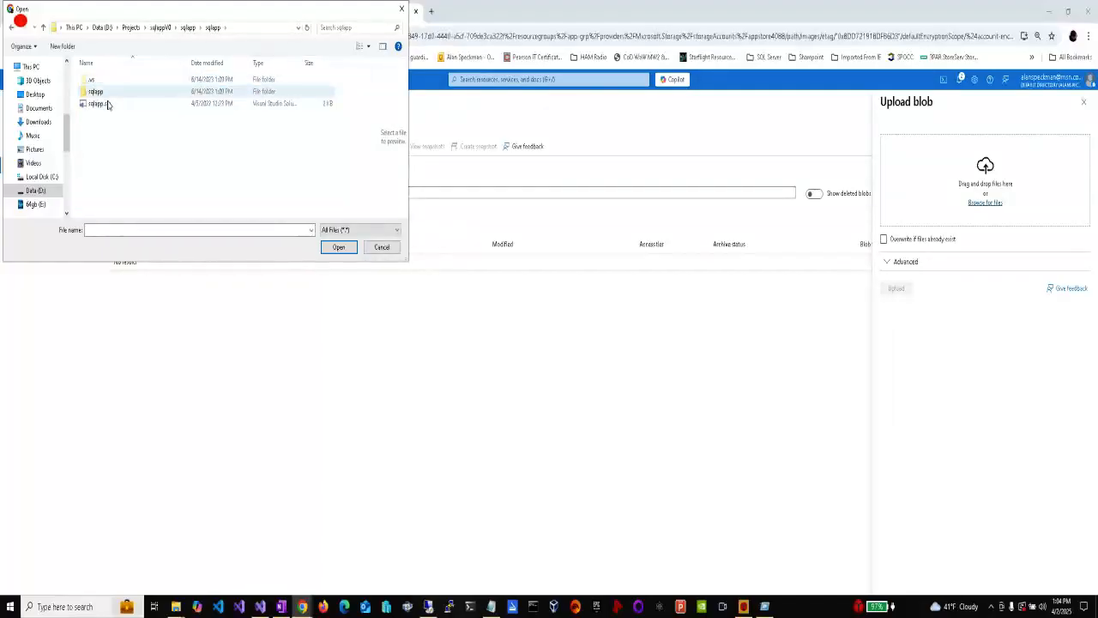
click(99, 93)
double_click(100, 93)
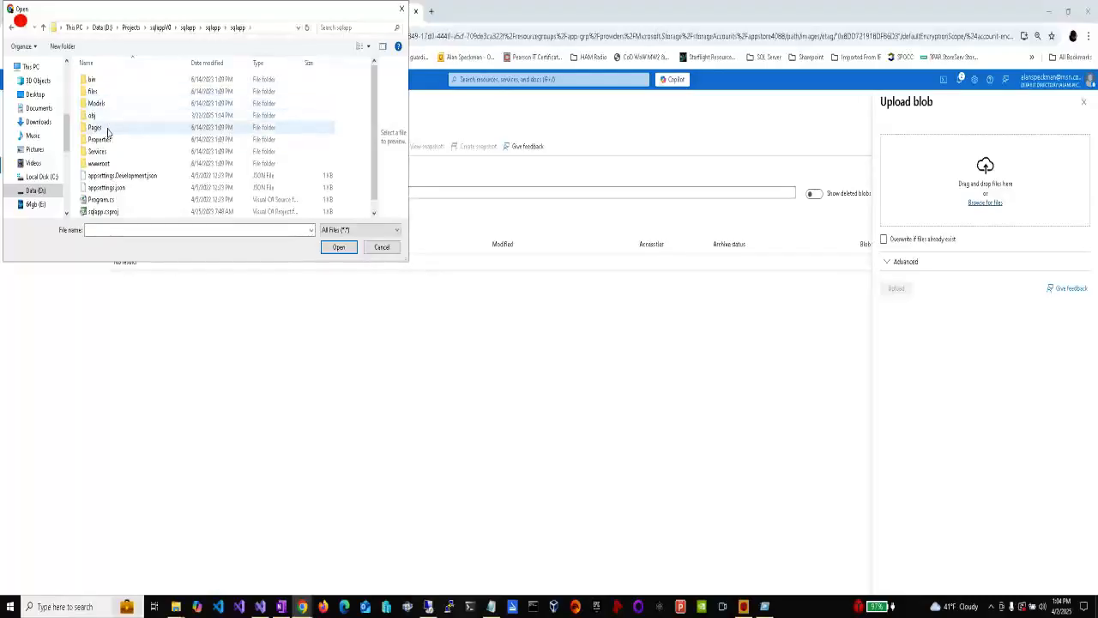
click(106, 165)
double_click(106, 165)
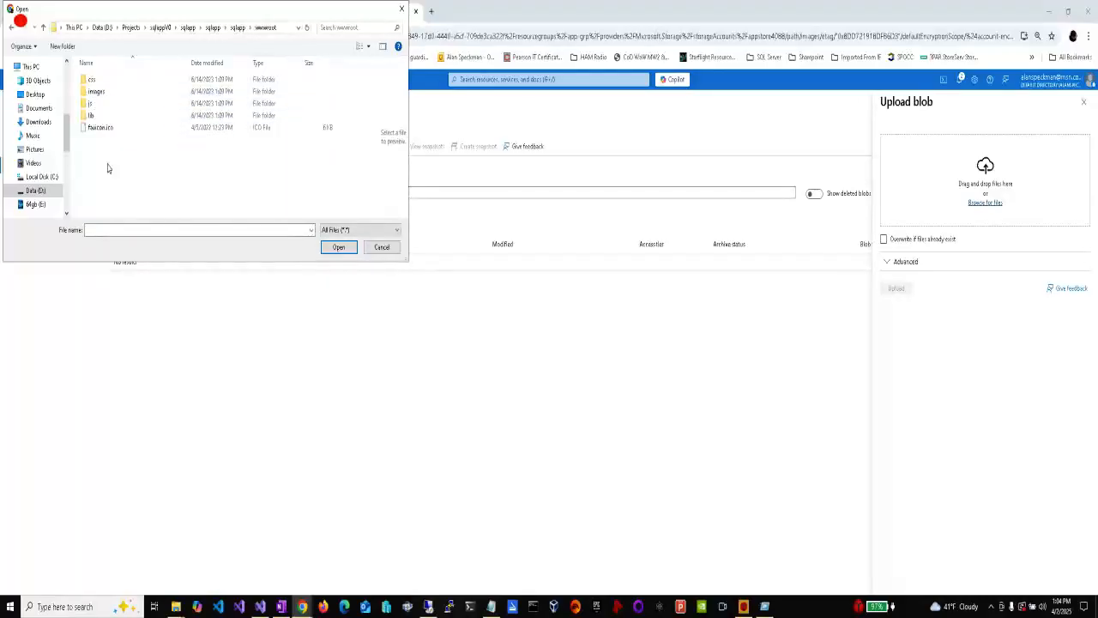
double_click(102, 94)
drag(235, 163, 74, 55)
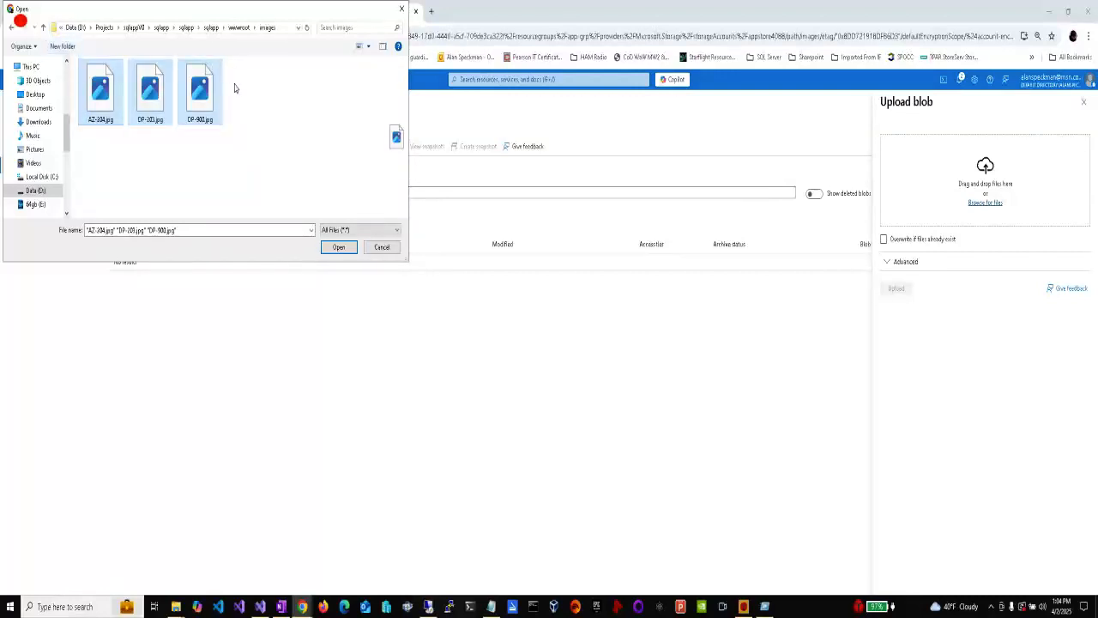
click(330, 250)
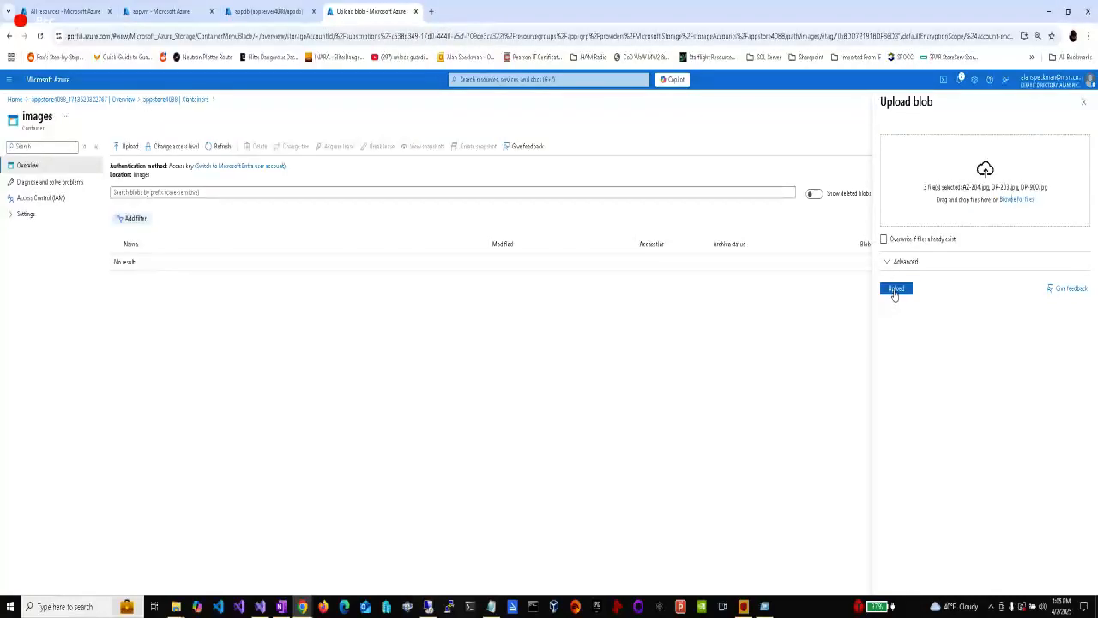
Step: Upload the three chosen pictures to the images container and open the AZ-204.jpg link from the appdb query to check it
click(895, 291)
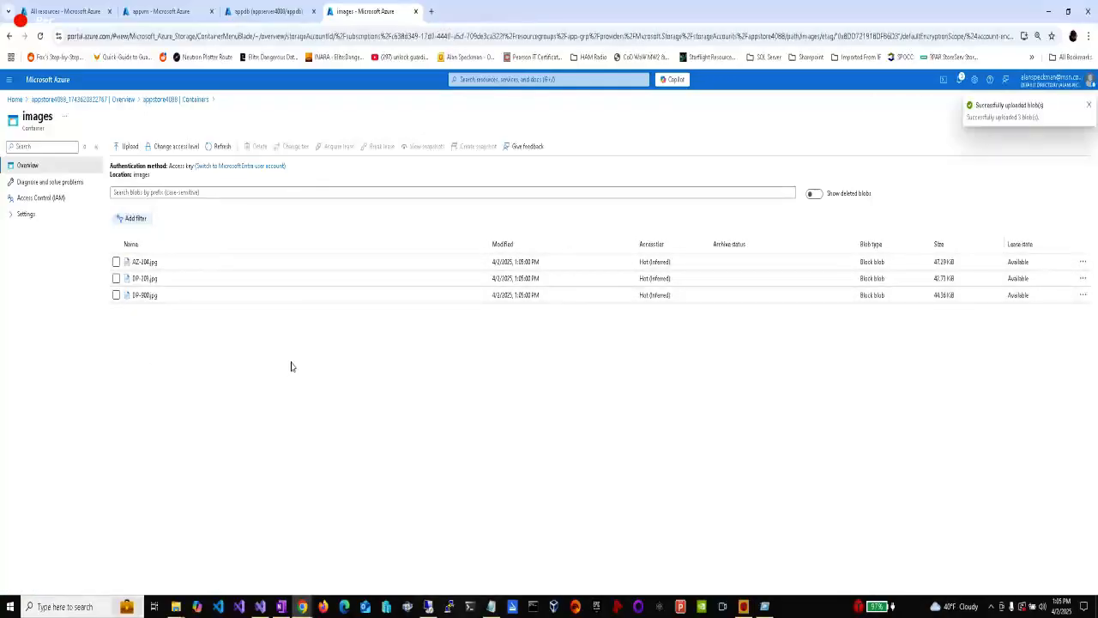
click(269, 15)
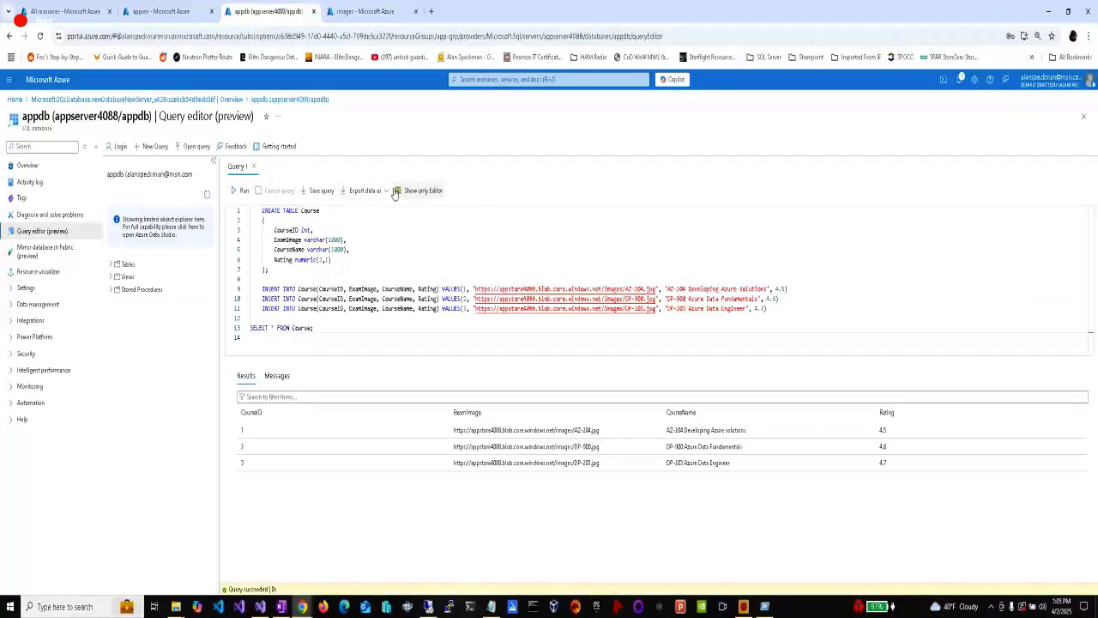
ctrl+click(526, 289)
click(361, 14)
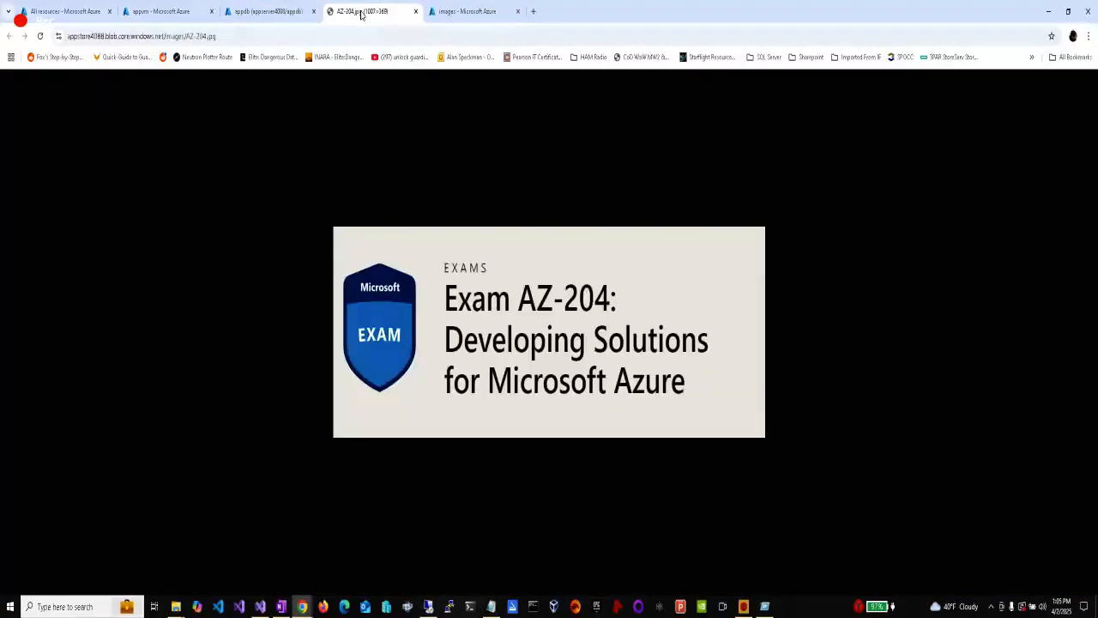
click(276, 13)
click(361, 12)
click(275, 12)
Step: Copy appvm's DNS name from its overview and open that address in a new browser tab to test the web server
click(171, 12)
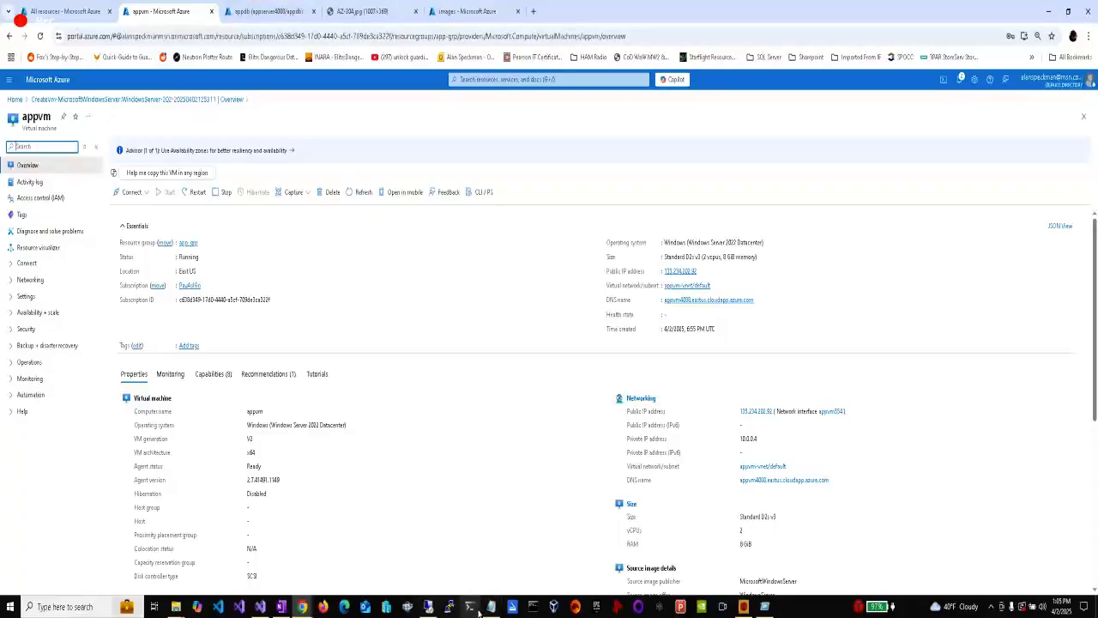
click(759, 300)
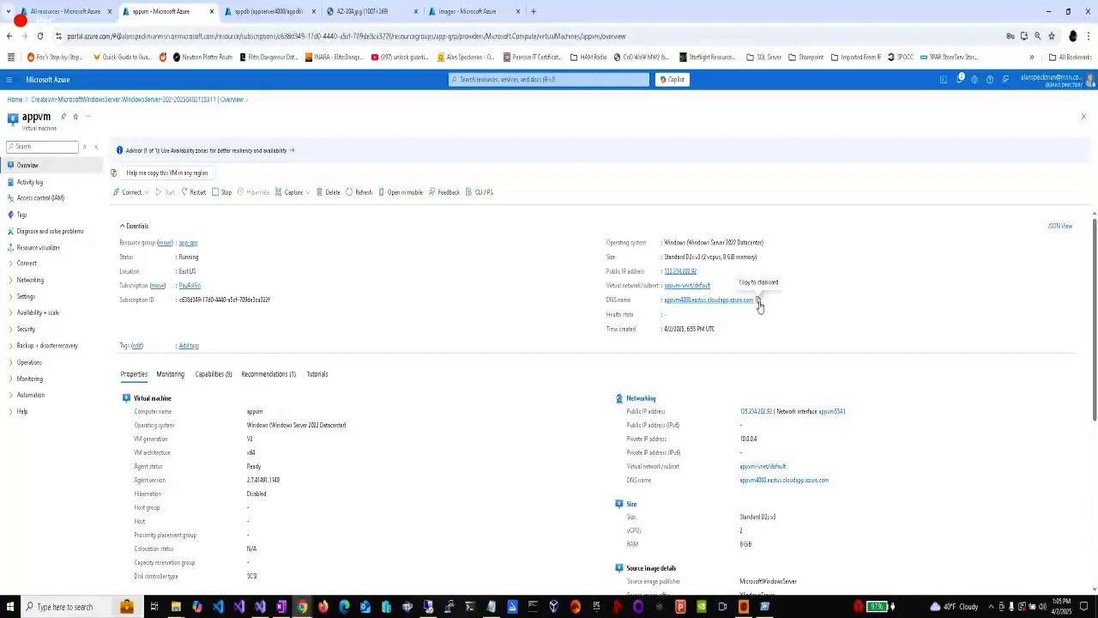
click(533, 8)
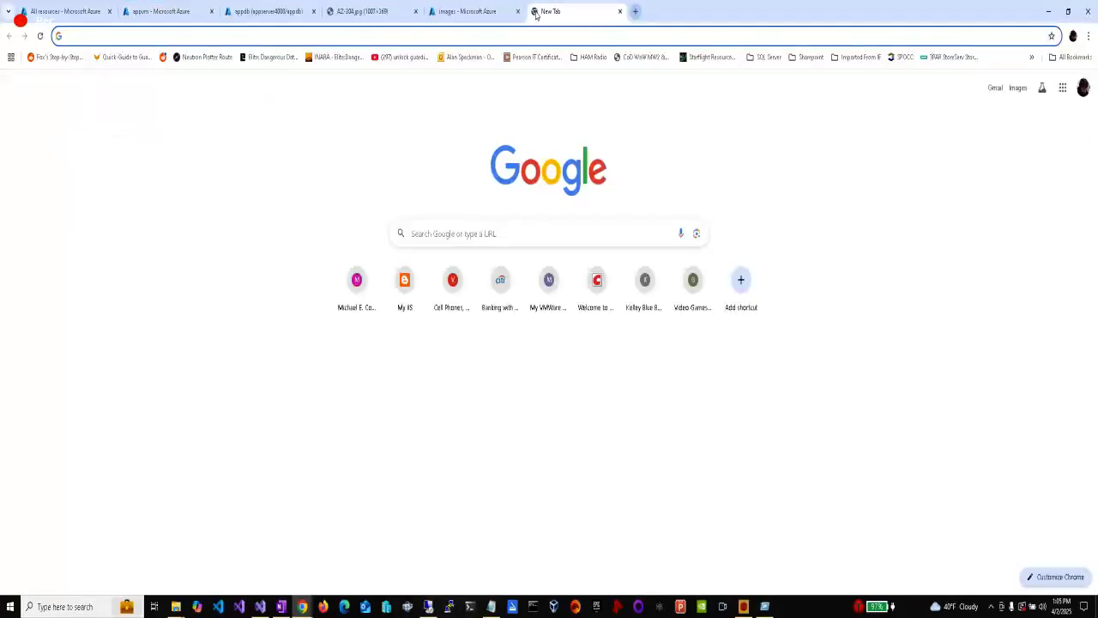
key(ctrl+v)
key(Return)
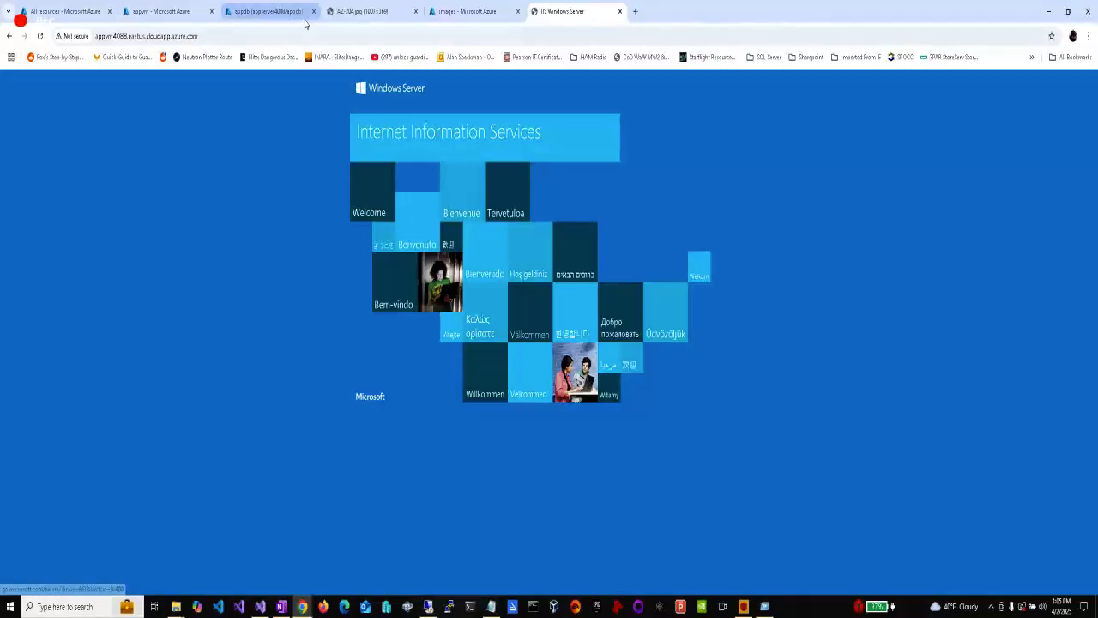
Step: Switch to the appvm Remote Desktop session, search for "iis" and start Internet Information Services (IIS) Manager
click(434, 609)
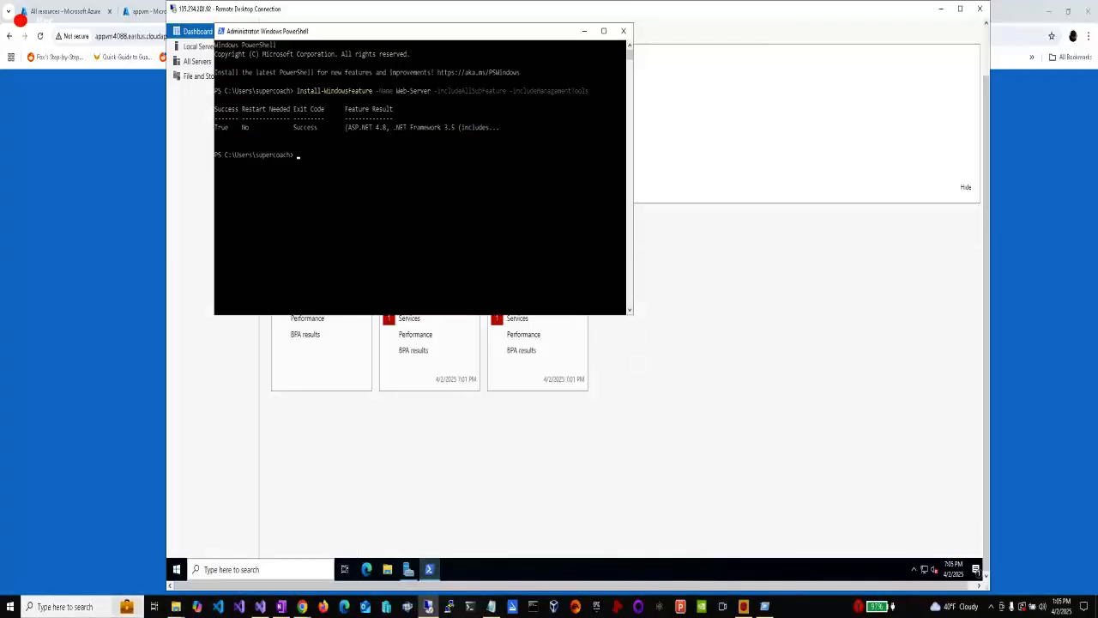
click(176, 569)
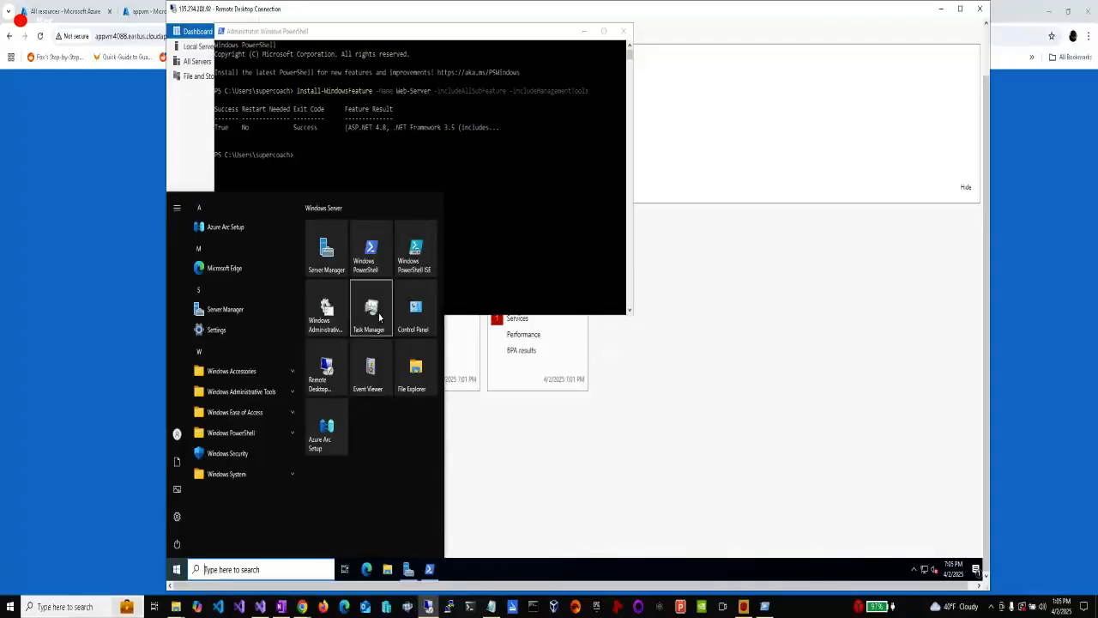
text(iis)
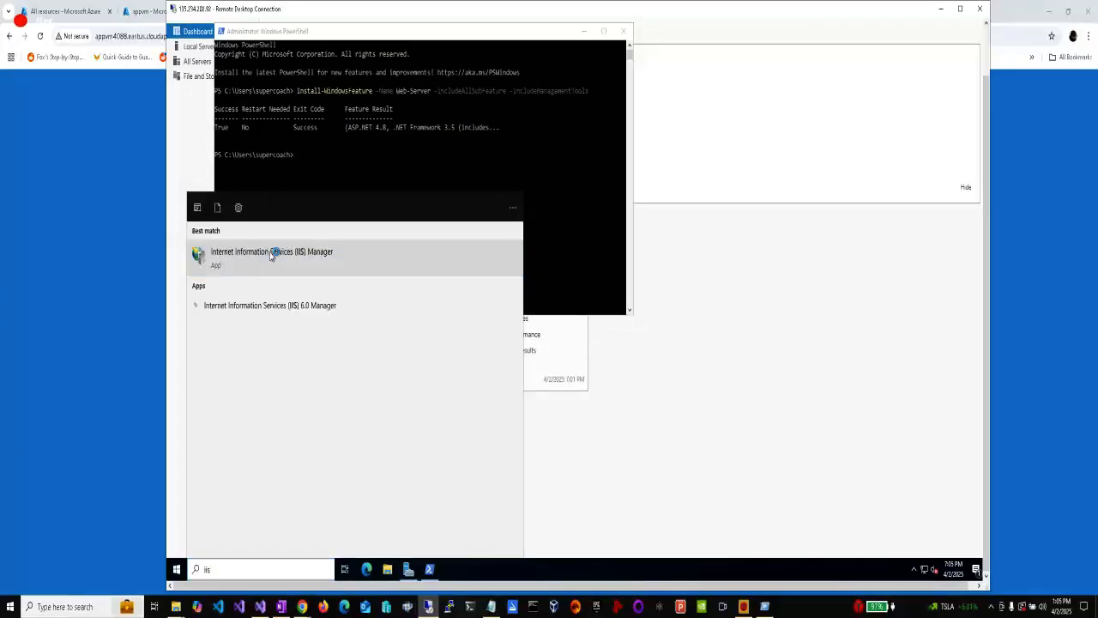
click(271, 255)
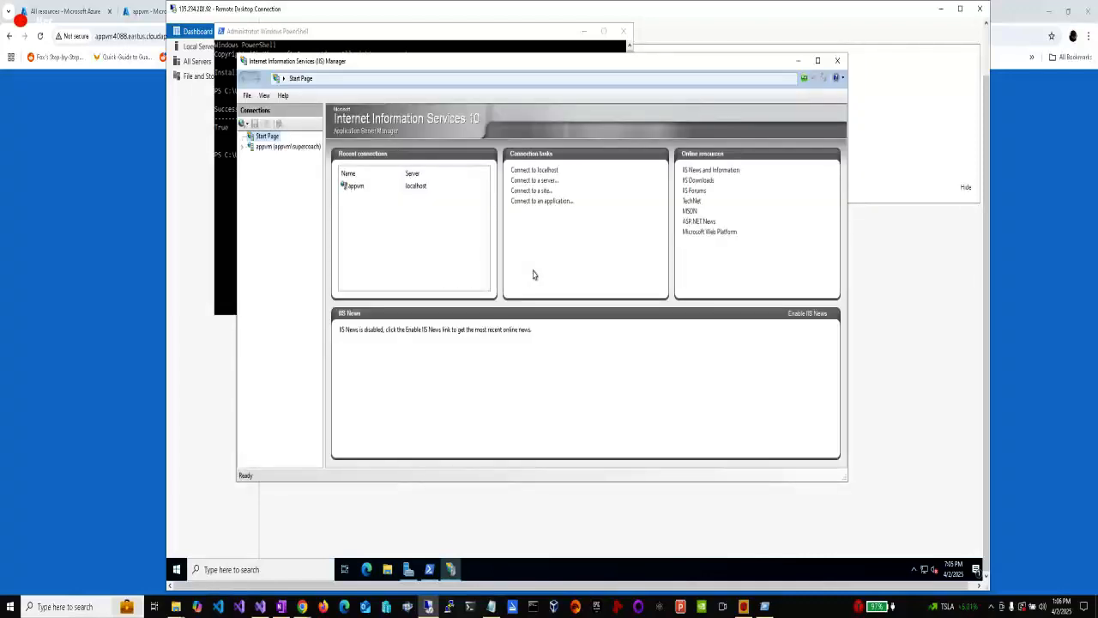
Step: Enable remote connections in the appvm server's Management Service, apply the change and start the service
click(287, 147)
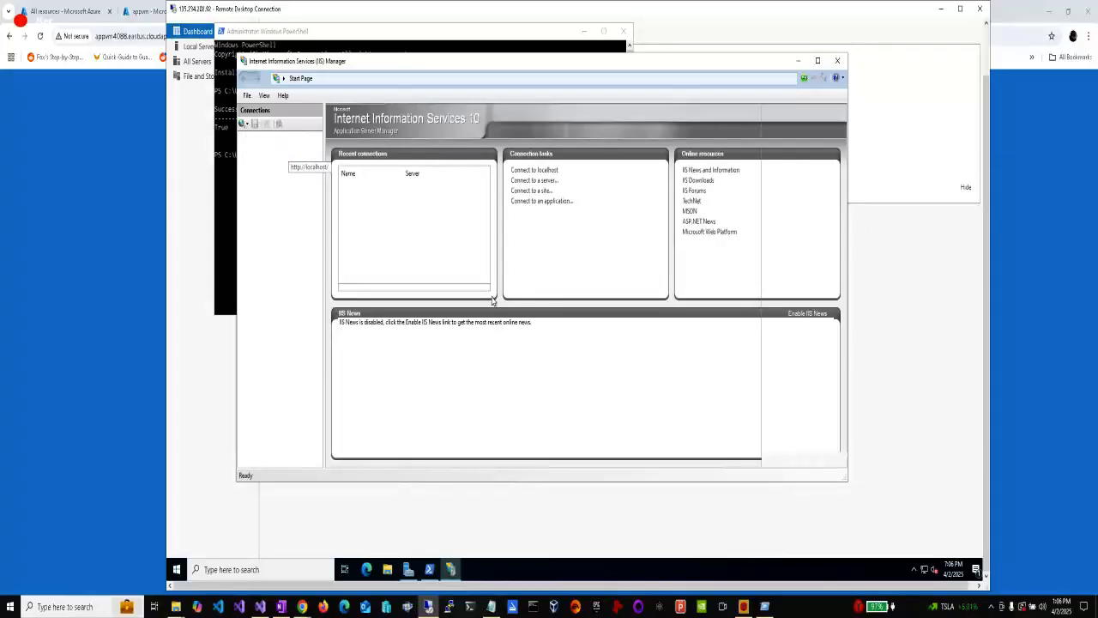
click(510, 393)
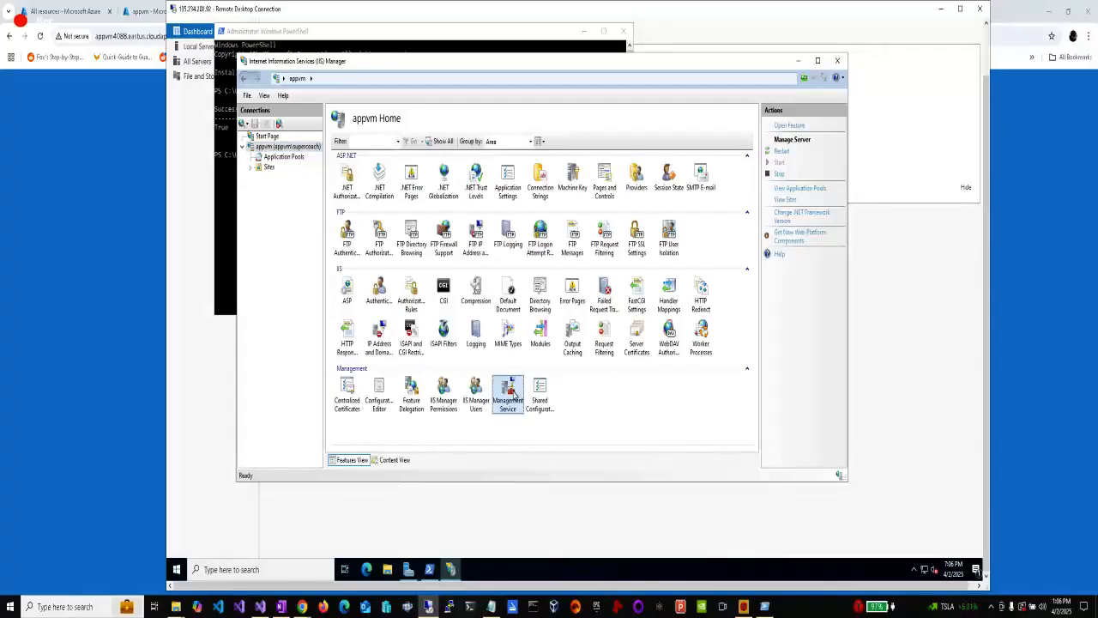
double_click(510, 394)
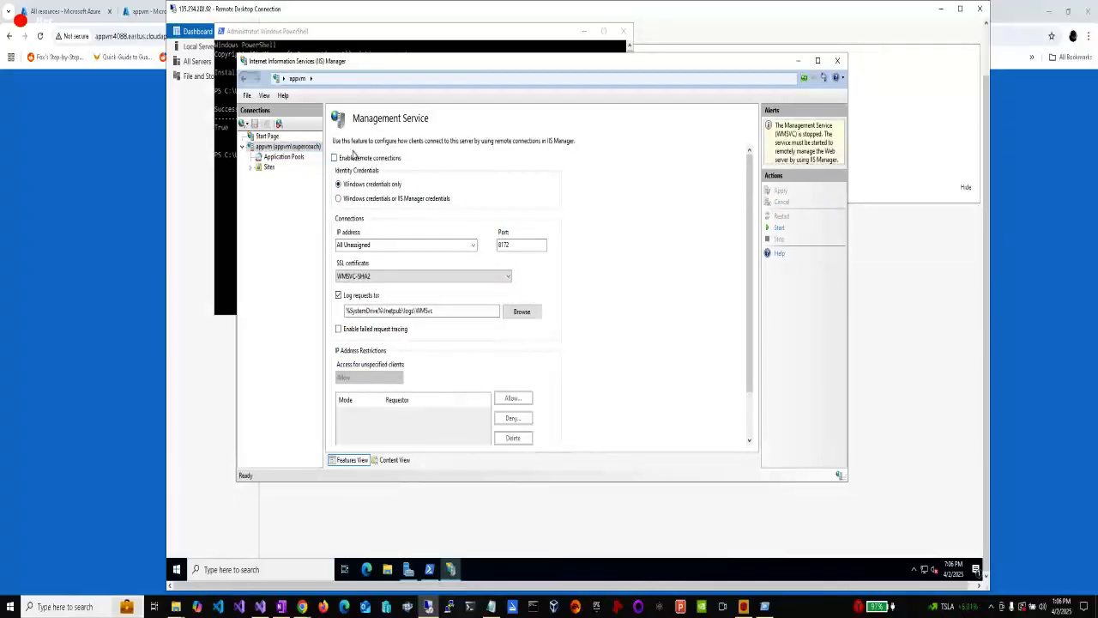
click(335, 157)
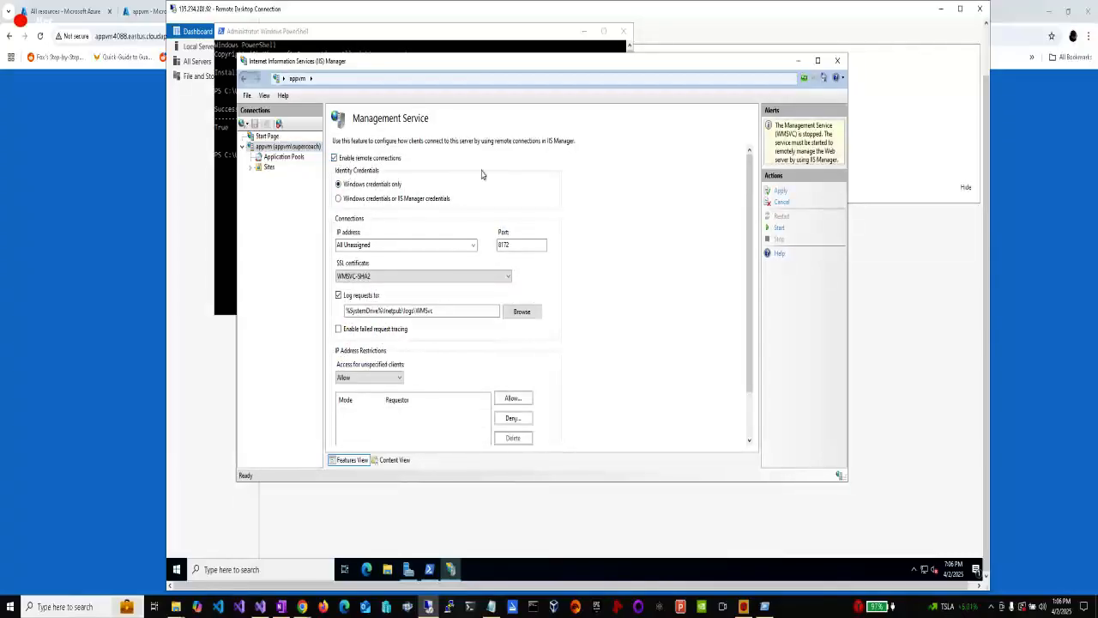
double_click(506, 245)
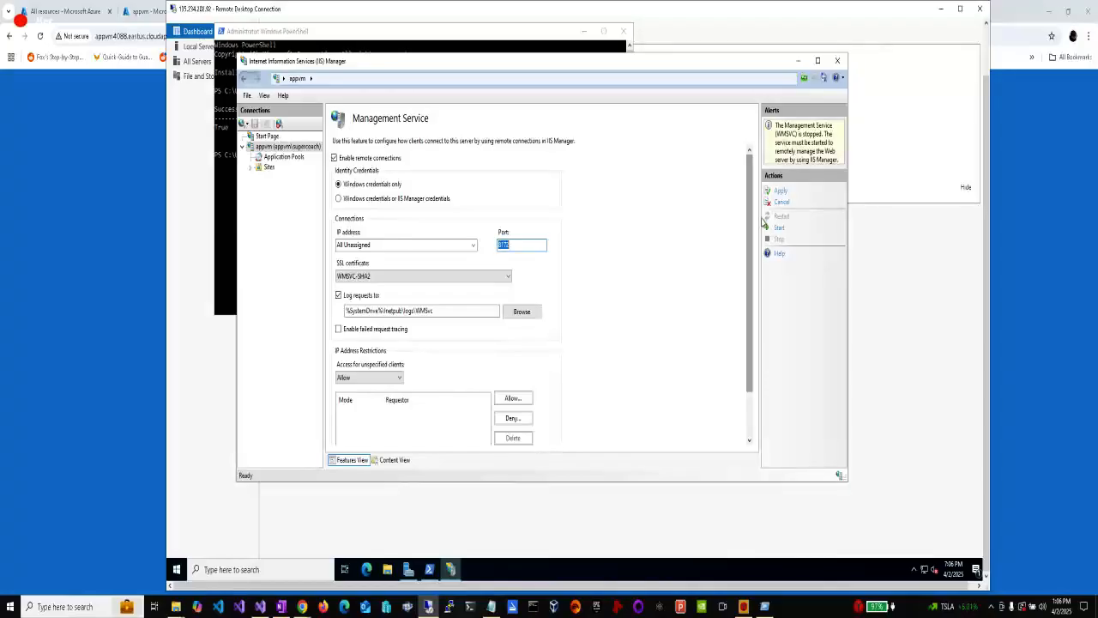
click(782, 193)
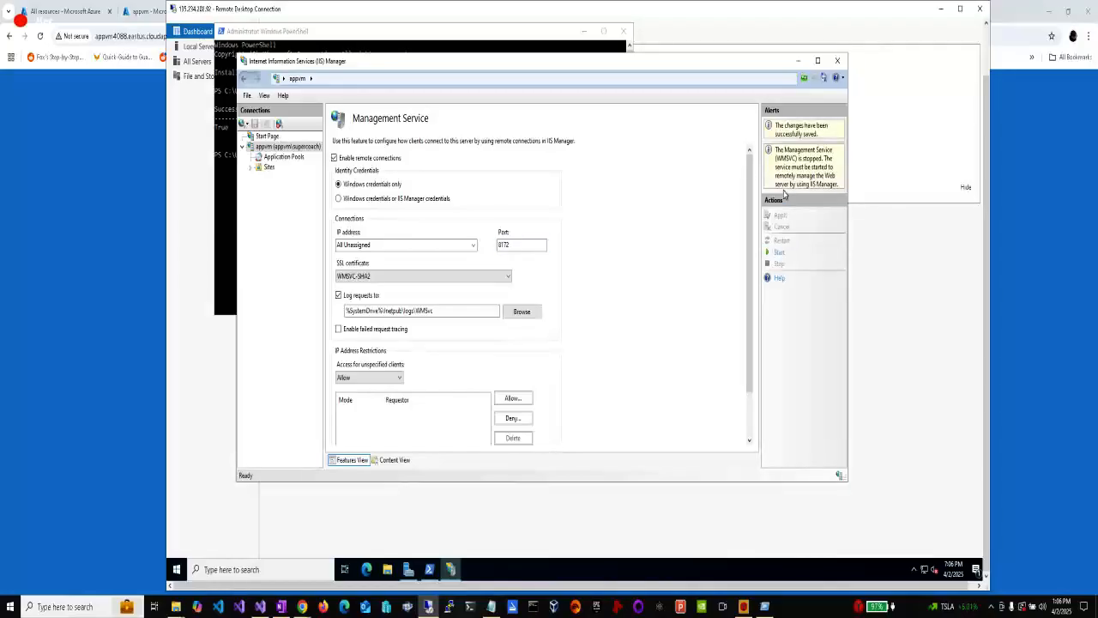
click(781, 254)
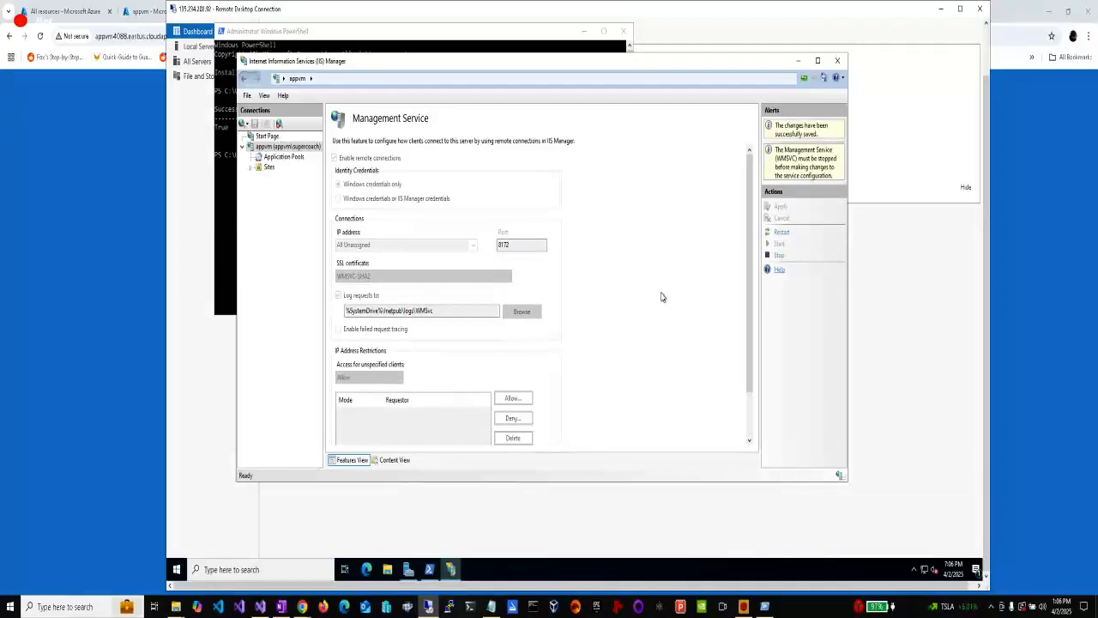
Step: Return to the Azure portal and add an inbound security rule to appvm's network settings allowing destination port 8172
key(alt+Tab)
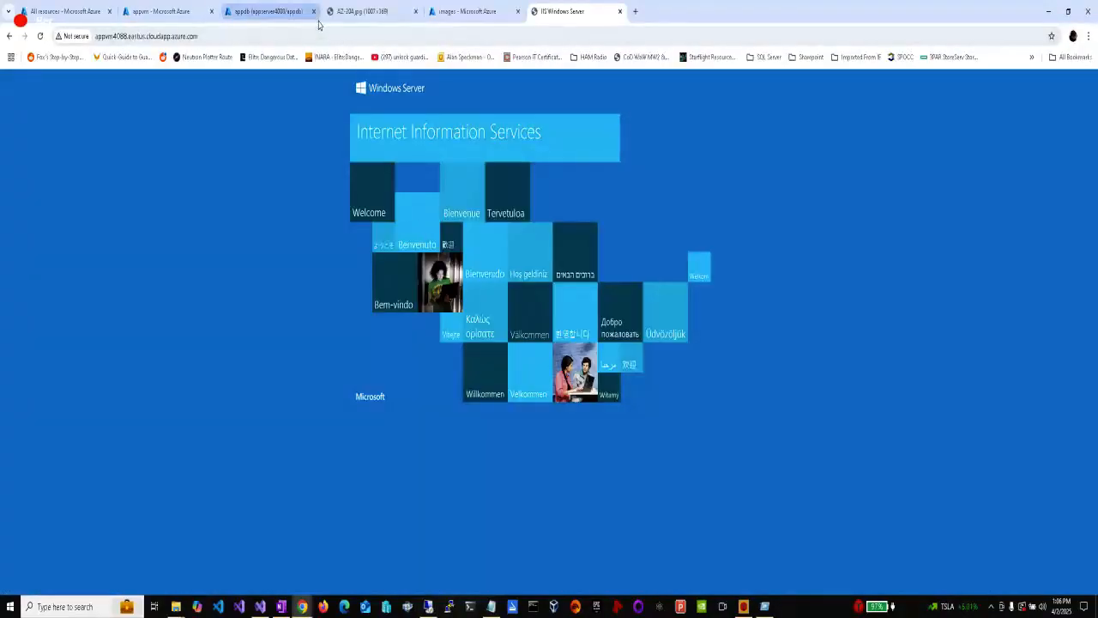
click(206, 16)
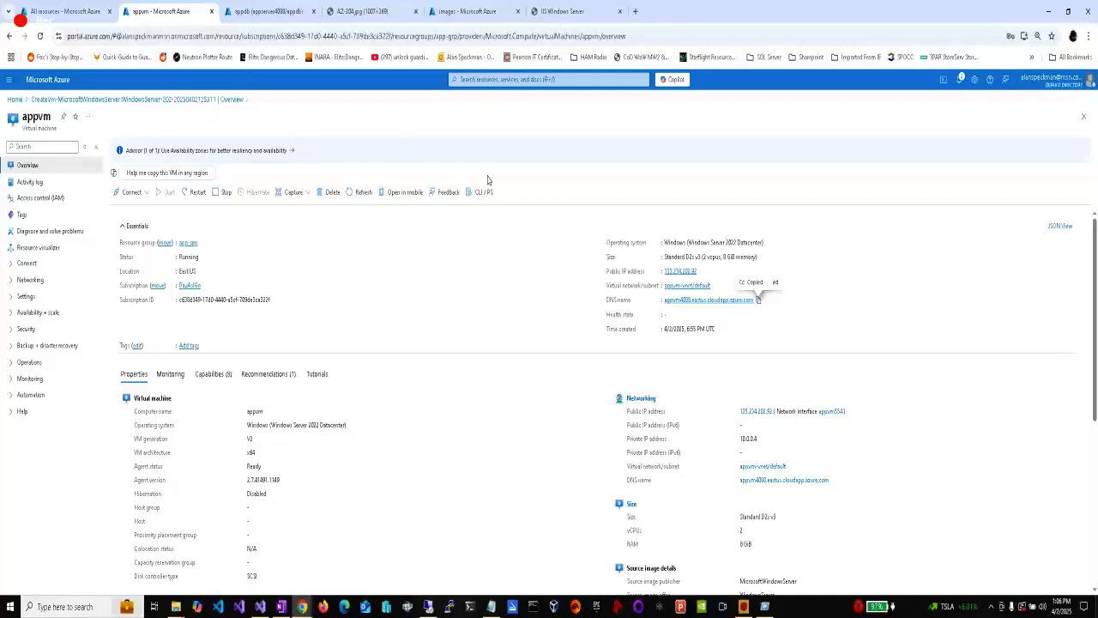
click(640, 400)
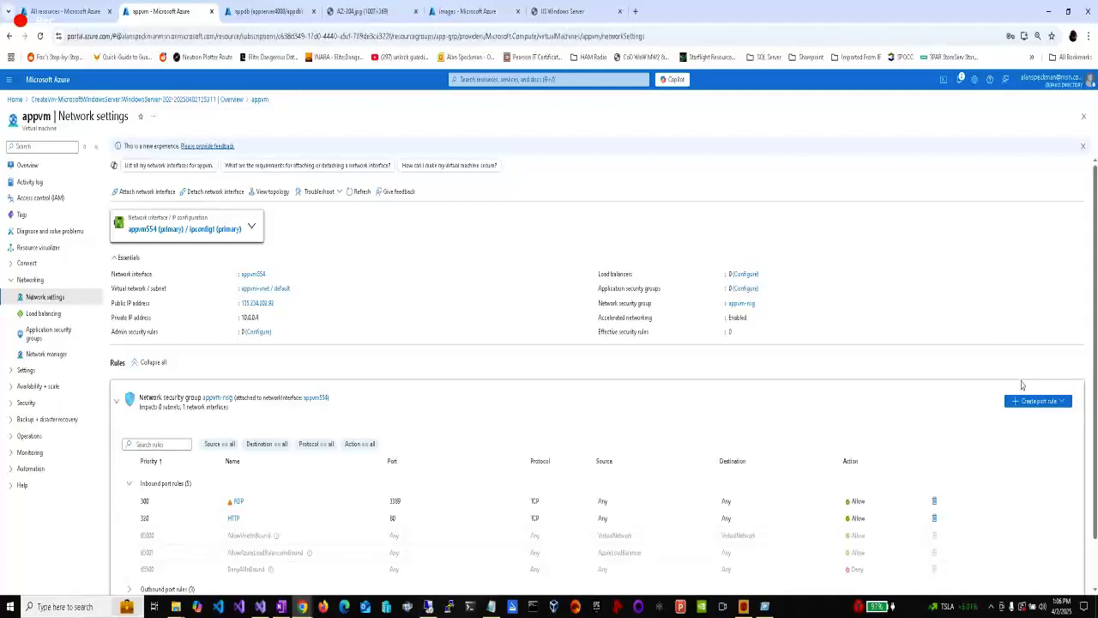
click(1023, 401)
click(1027, 417)
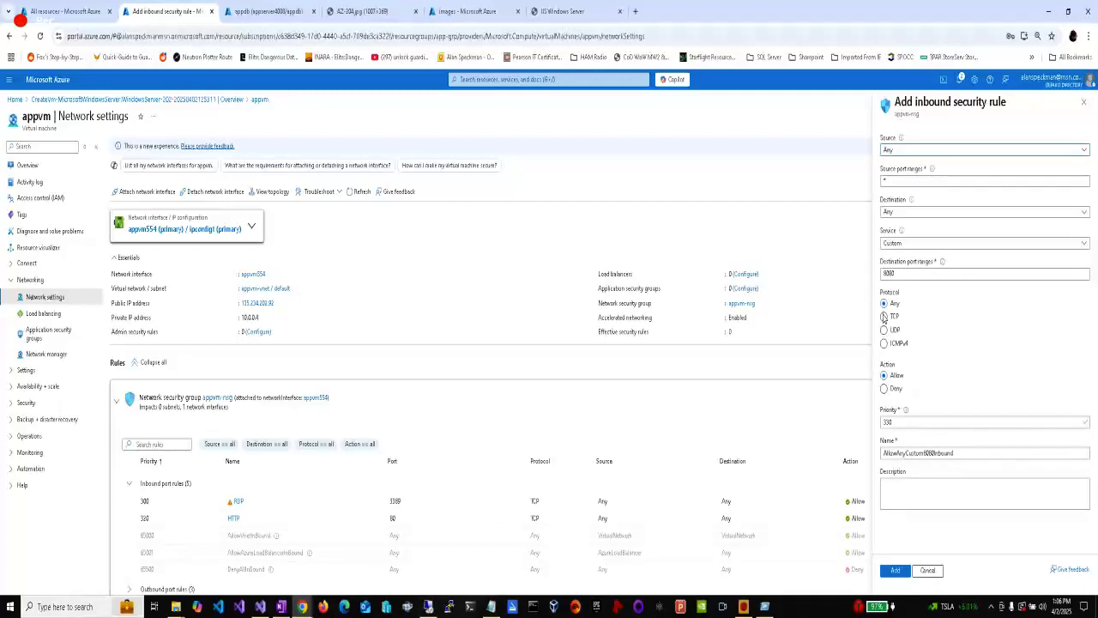
double_click(890, 273)
text(8172)
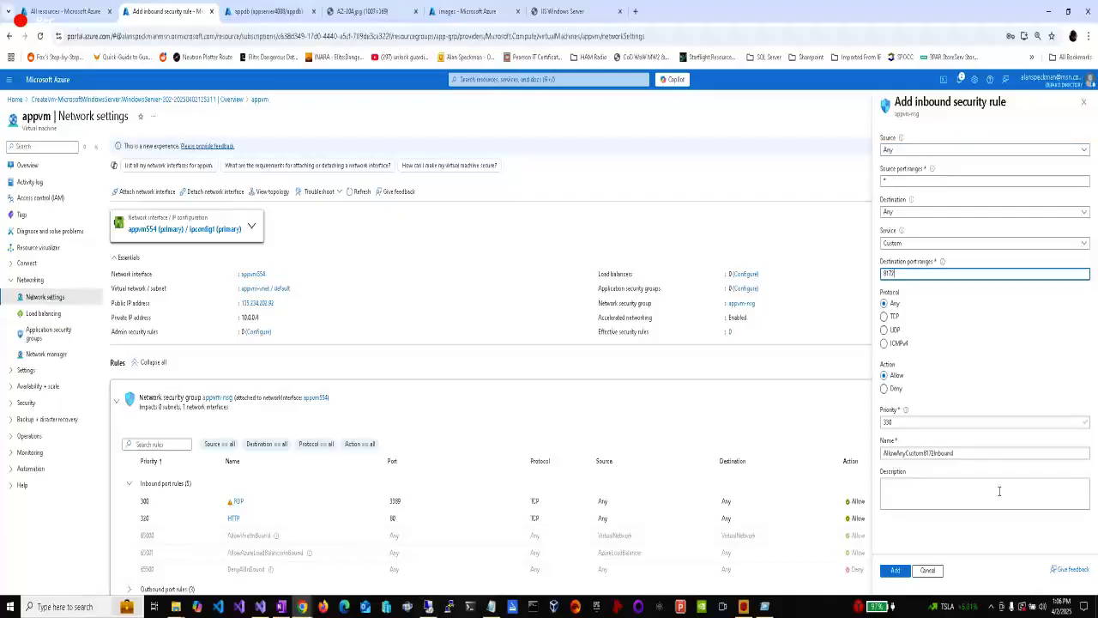
click(897, 574)
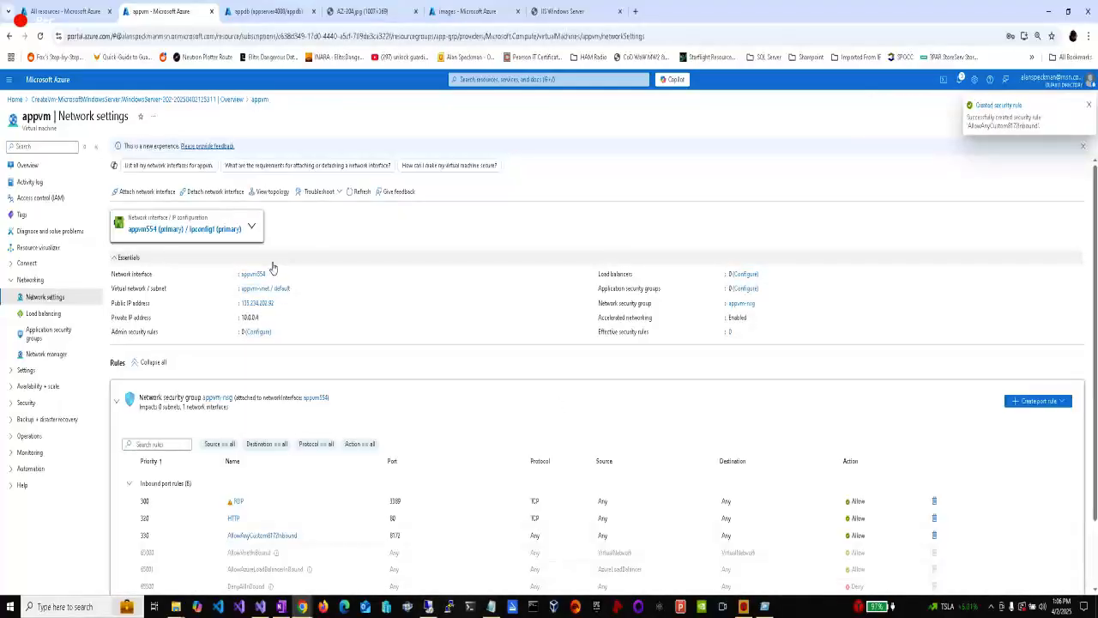
Step: Review the appdb query, the AZ-204.jpg picture, the images container, appvm's port rules and the IIS welcome page
click(256, 8)
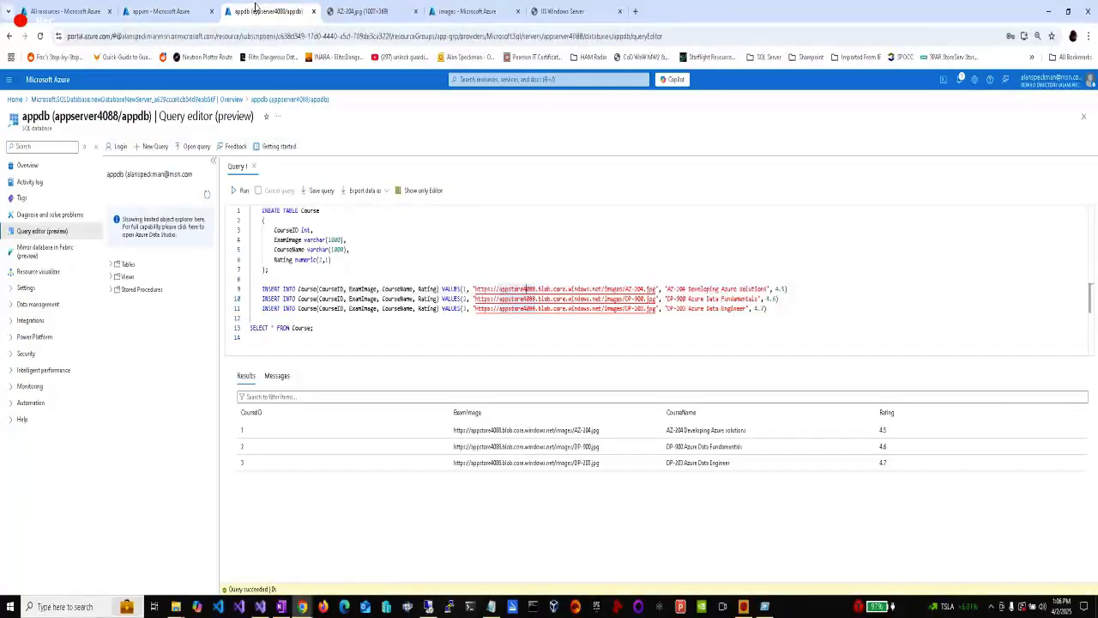
click(362, 12)
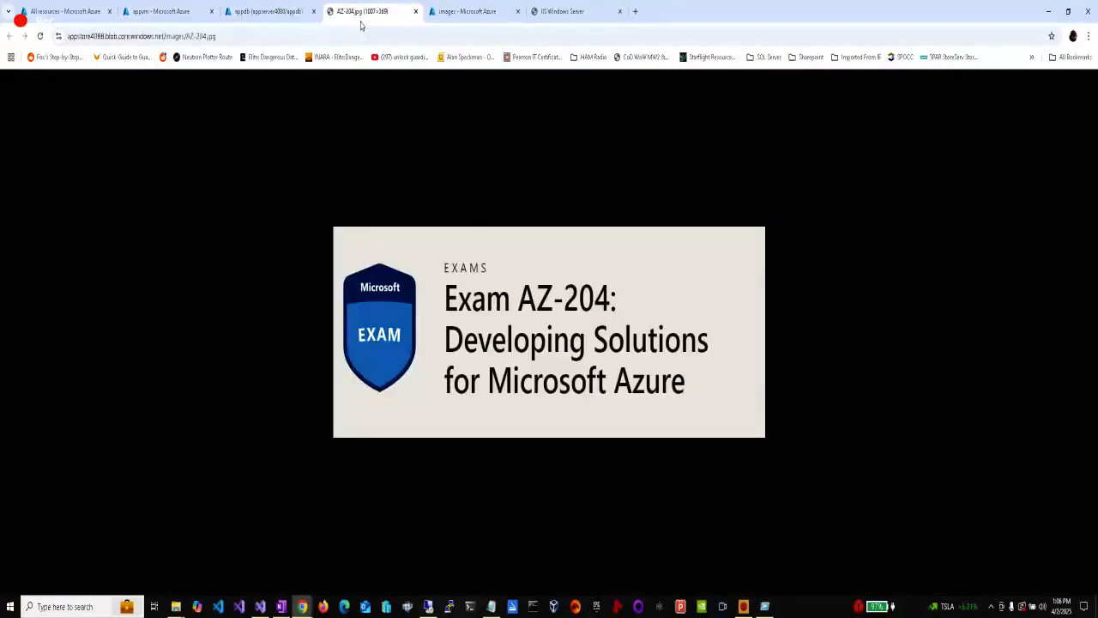
click(466, 11)
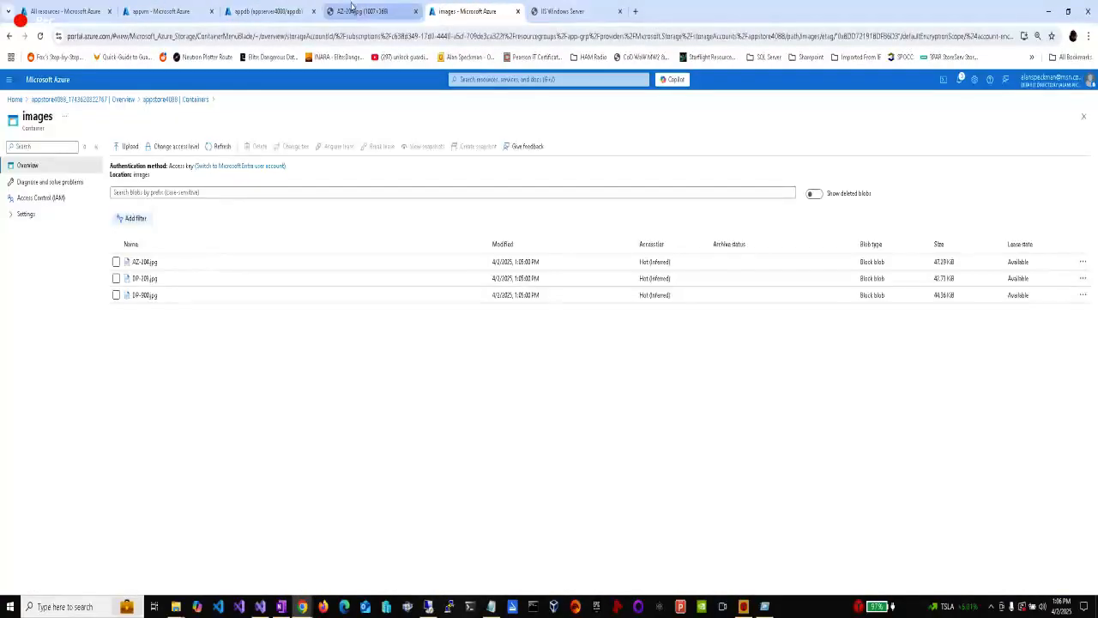
click(128, 12)
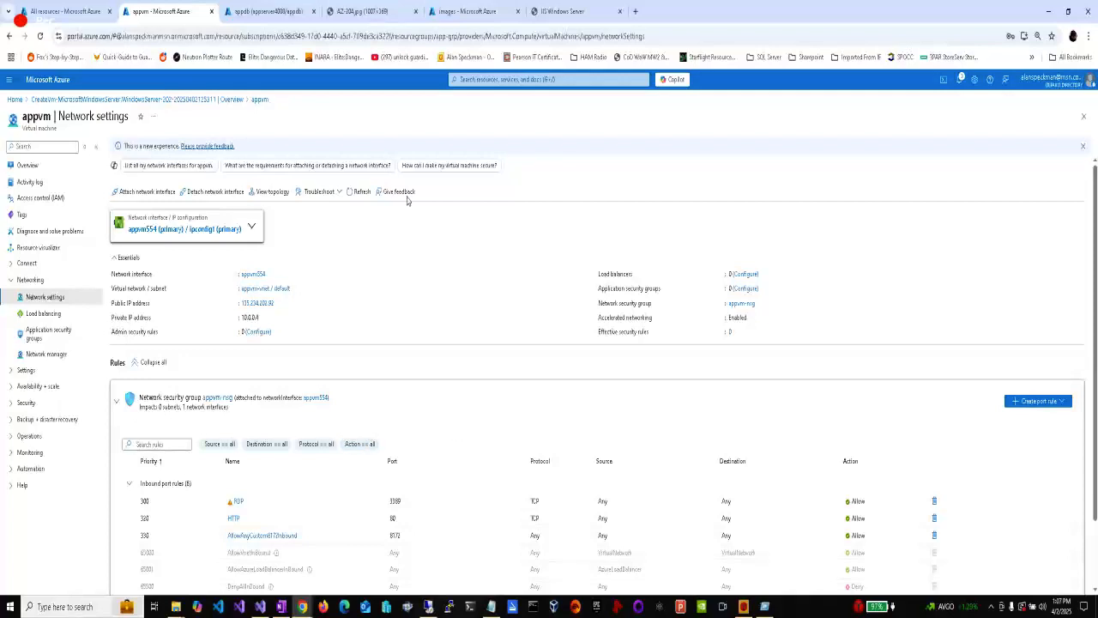
click(446, 21)
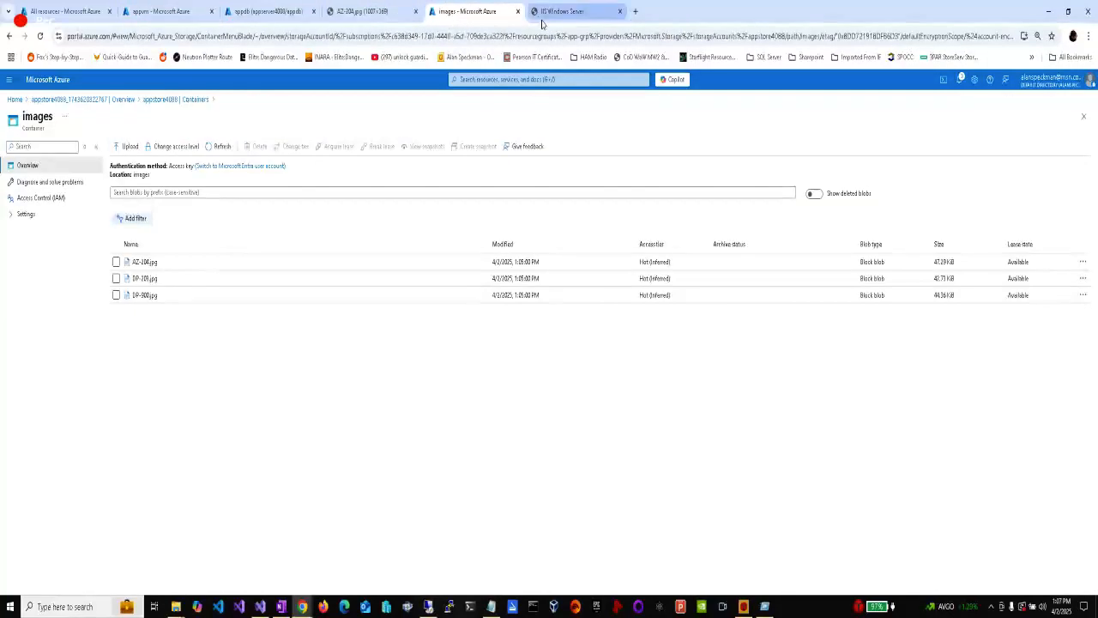
click(562, 11)
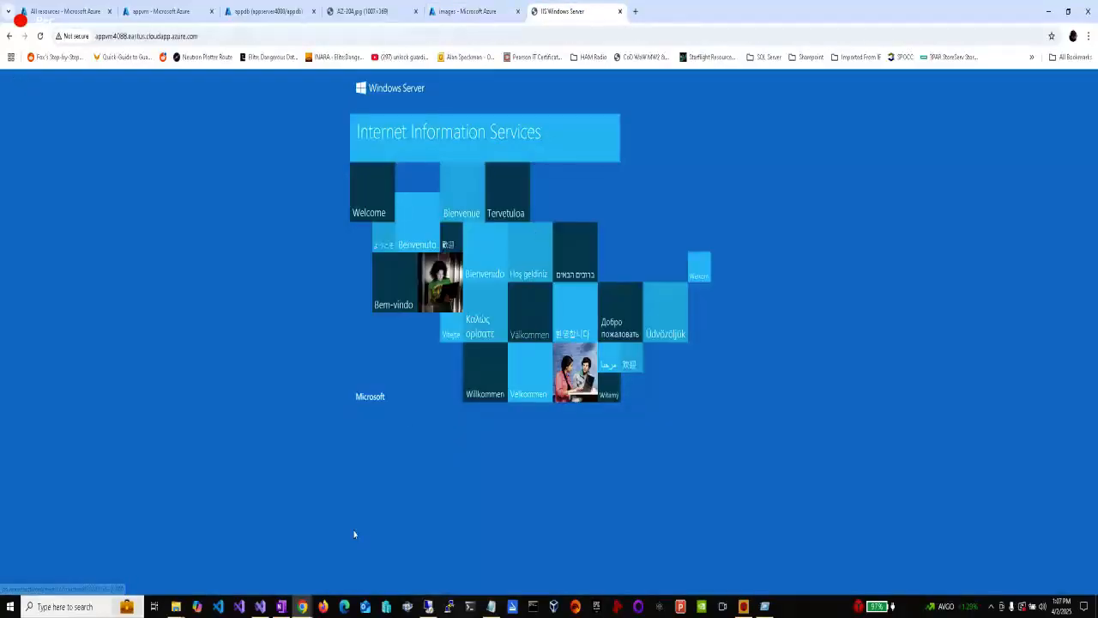
Step: Switch to Visual Studio and check the database server, user, password and database name settings in CourseService.cs
click(261, 607)
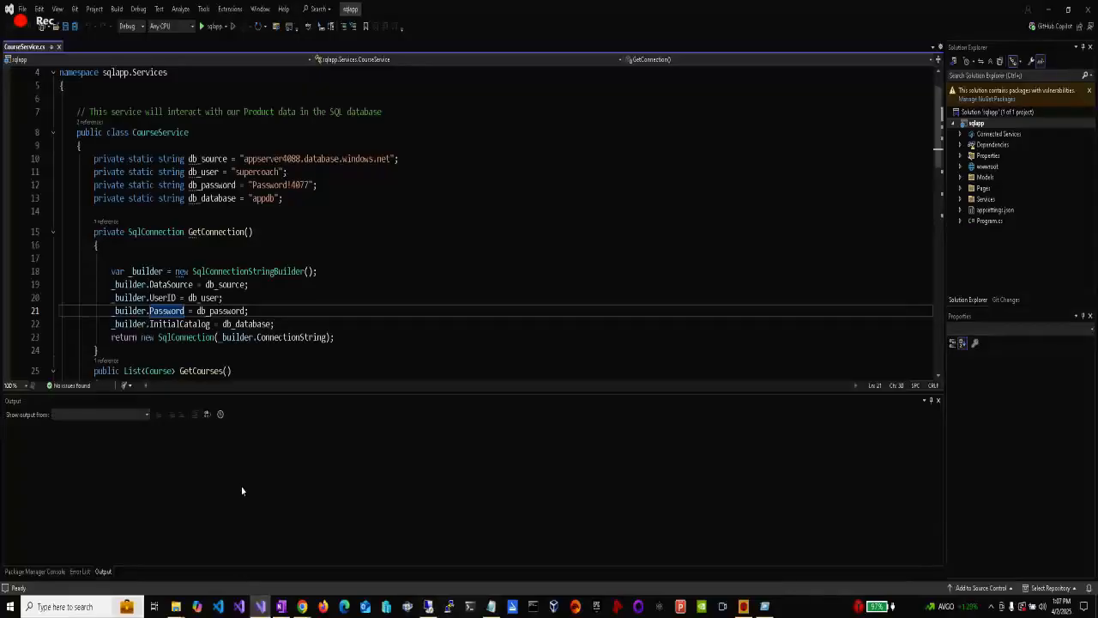
double_click(257, 160)
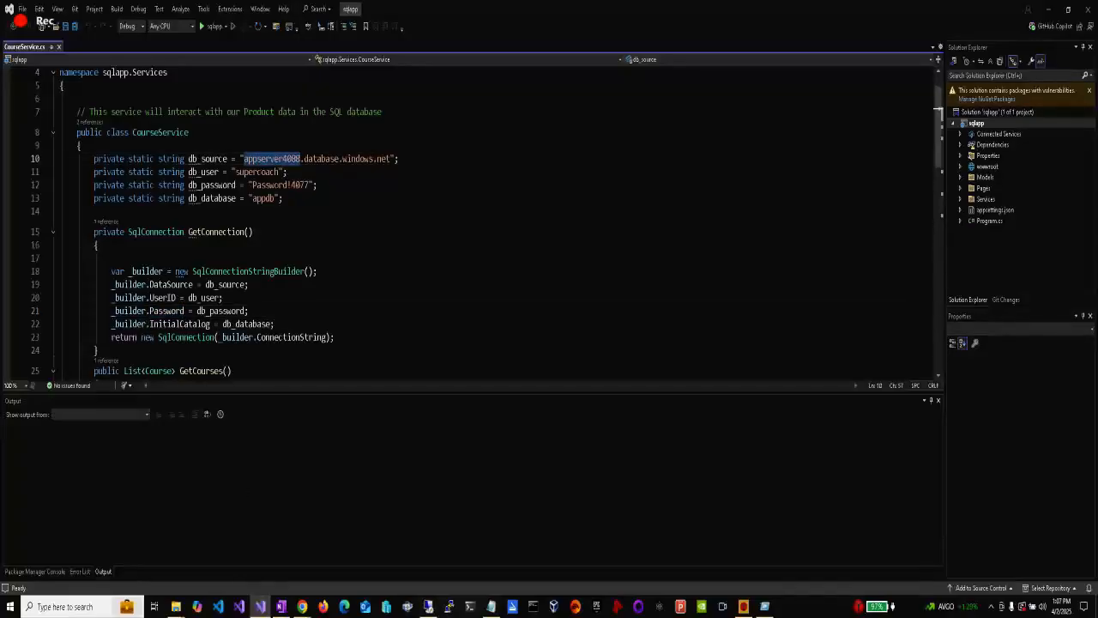
double_click(313, 161)
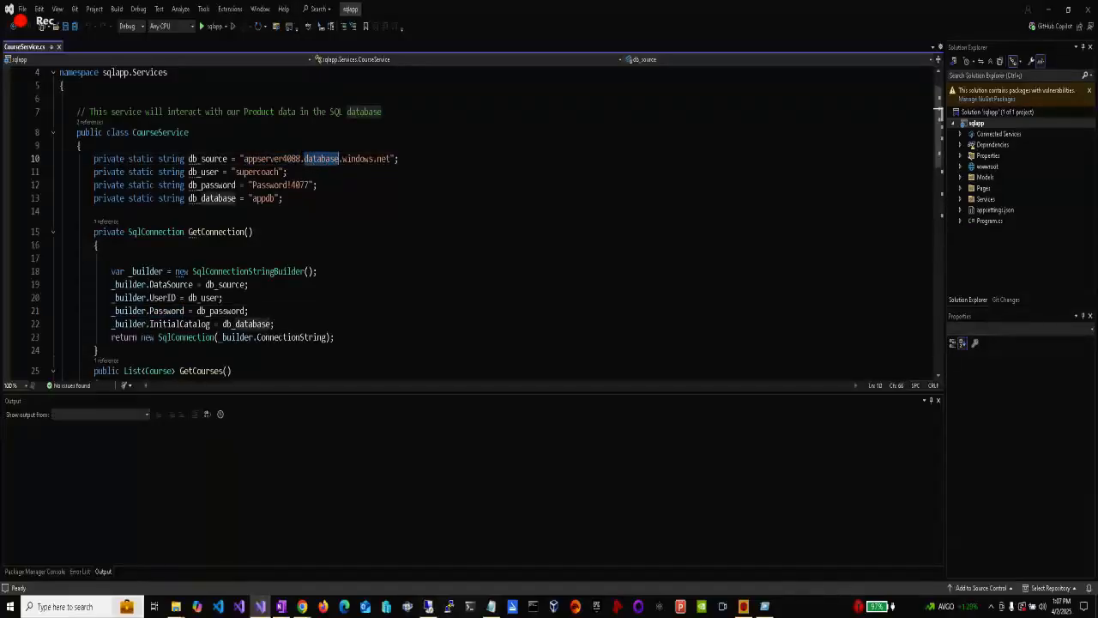
double_click(275, 185)
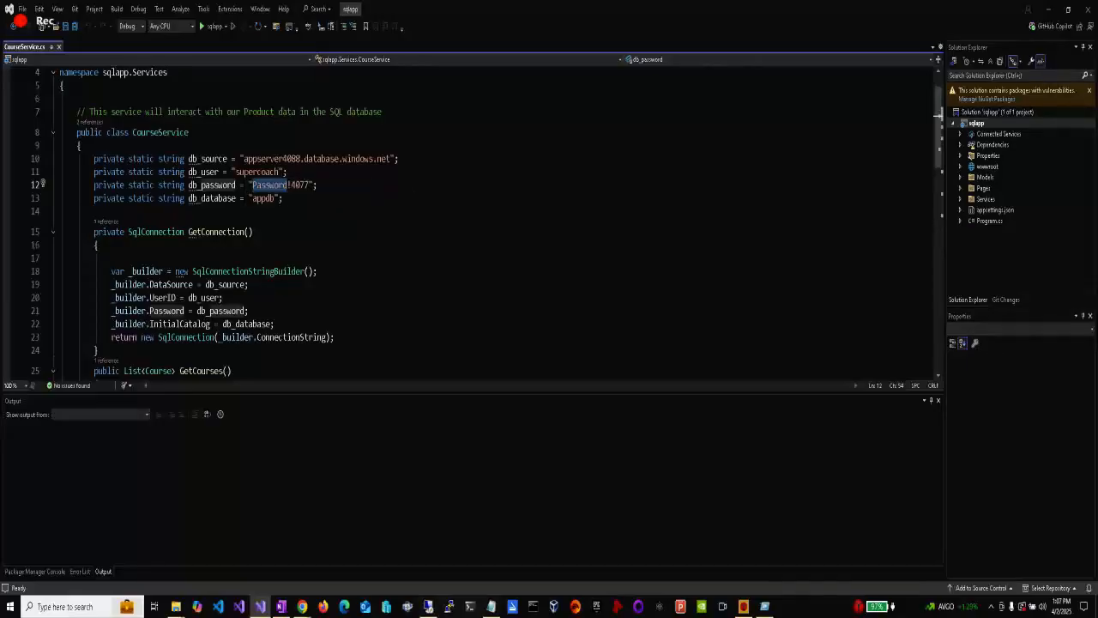
double_click(247, 174)
click(265, 198)
double_click(265, 198)
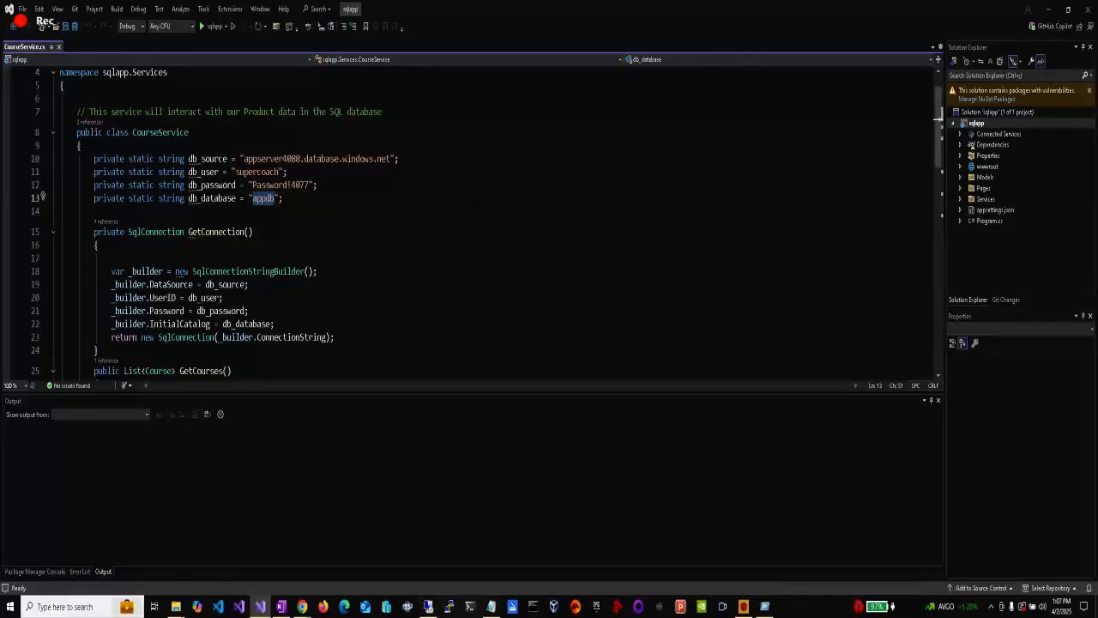
Step: Open the sqlapp project's publish page and bring up the settings of the appvm publish profile
click(983, 126)
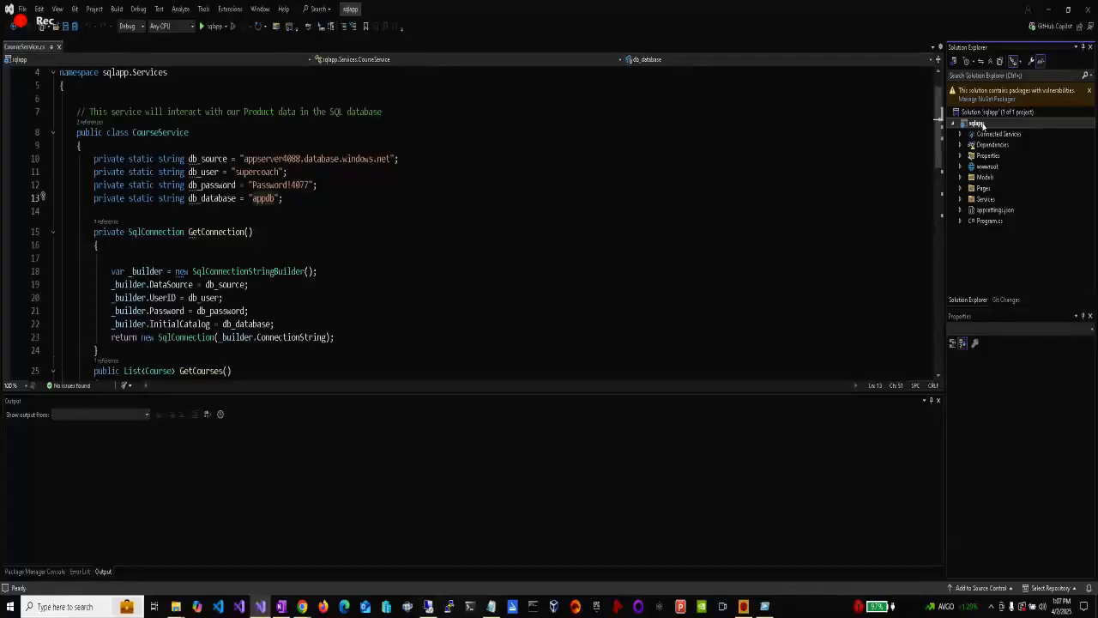
right_click(982, 125)
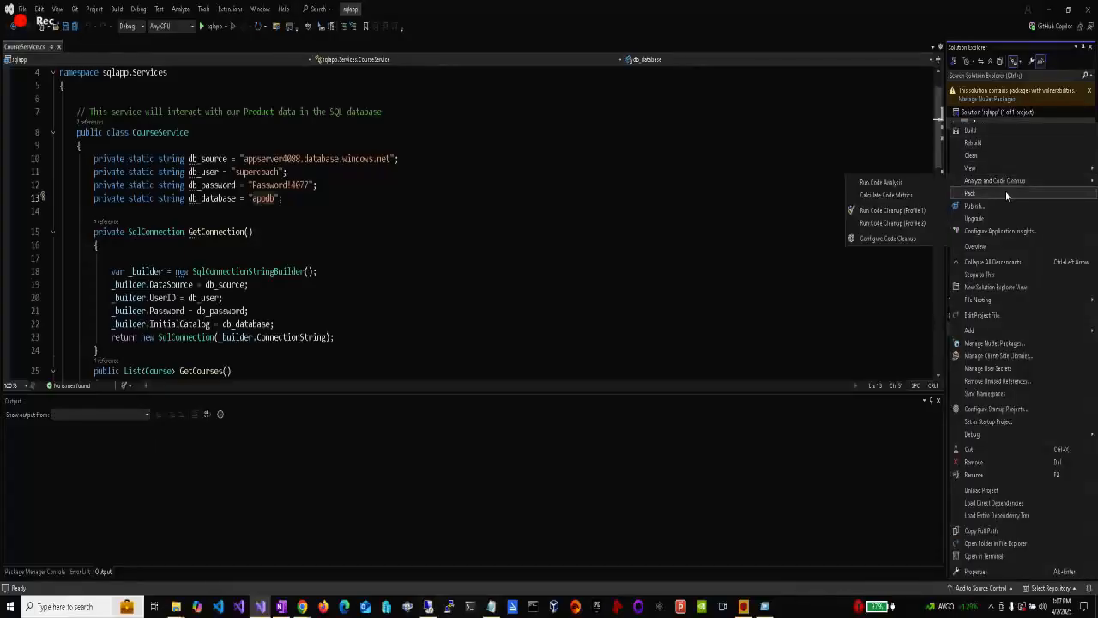
click(993, 206)
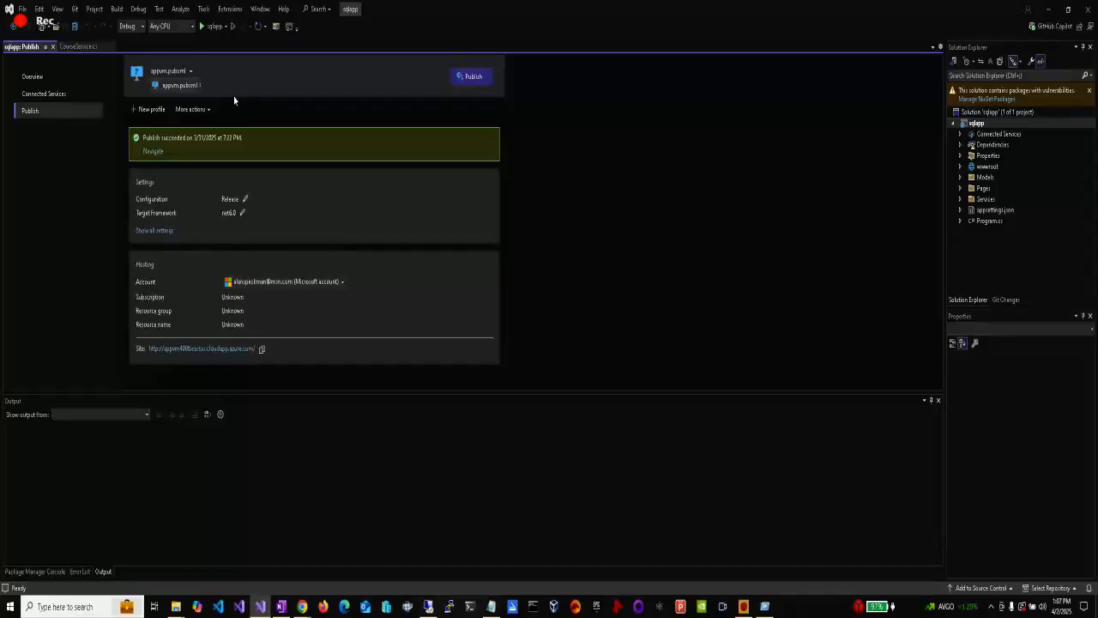
click(208, 110)
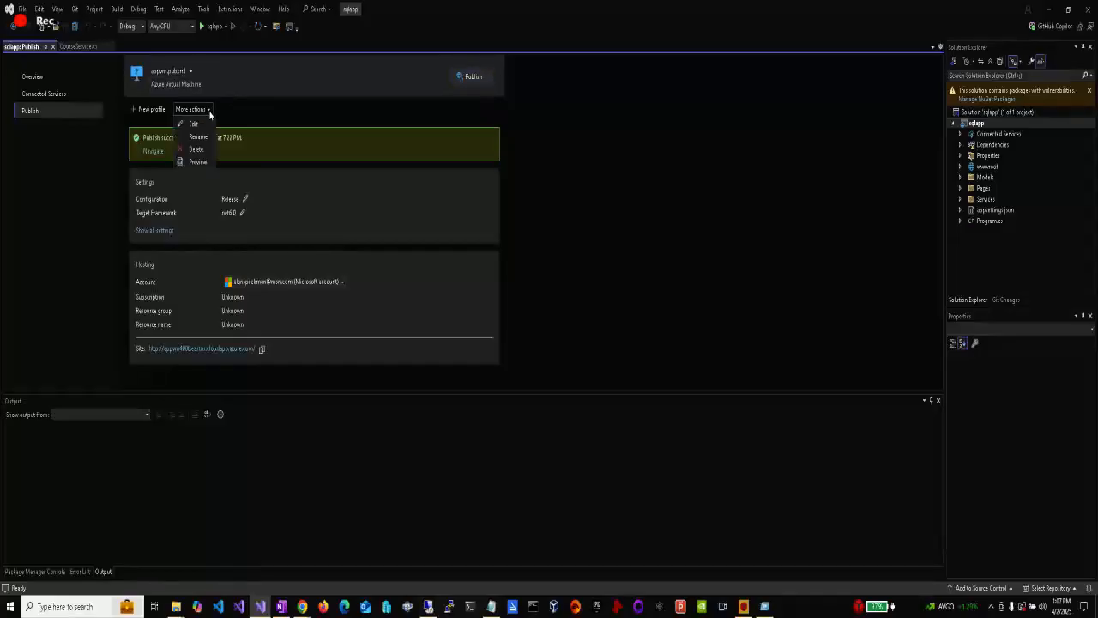
click(208, 111)
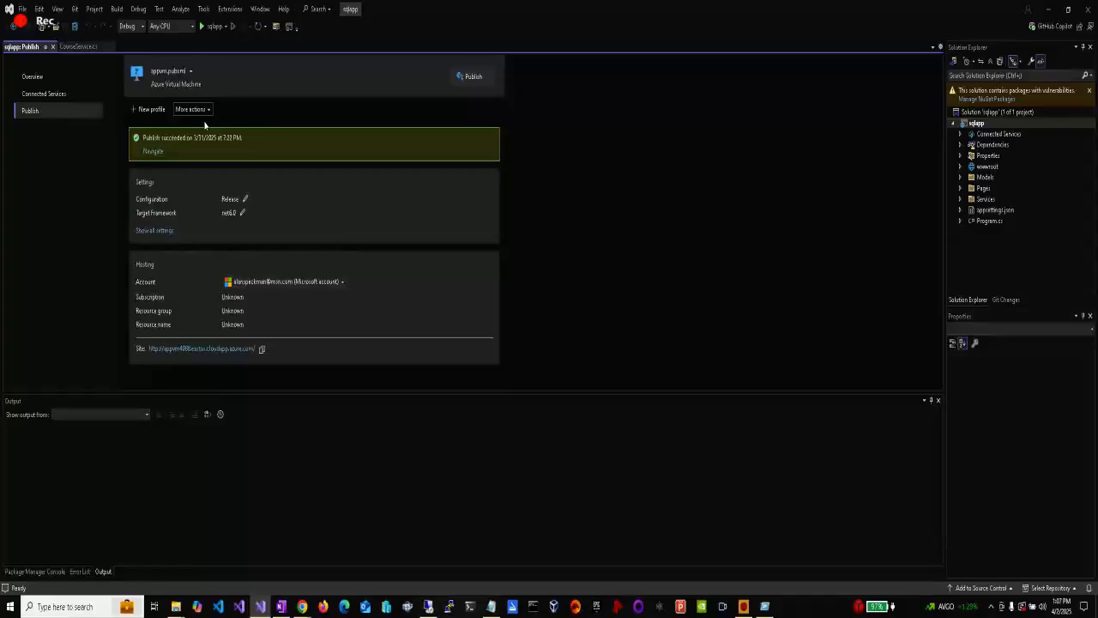
click(244, 199)
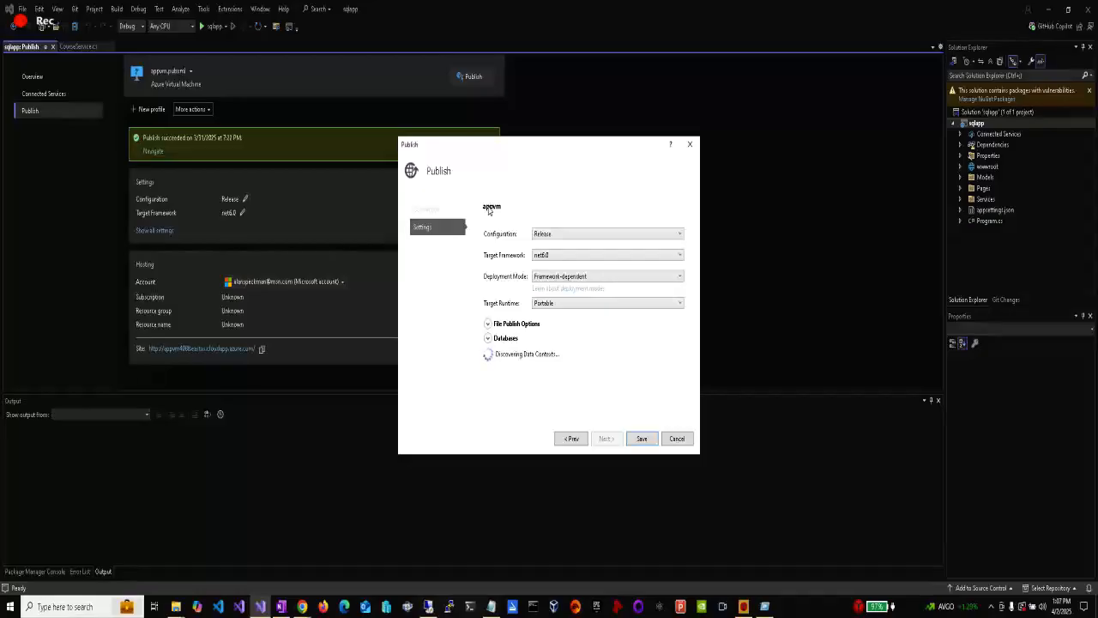
Step: Validate the appvm profile's server connection, accepting the server certificate, and open the validation result's details
click(423, 213)
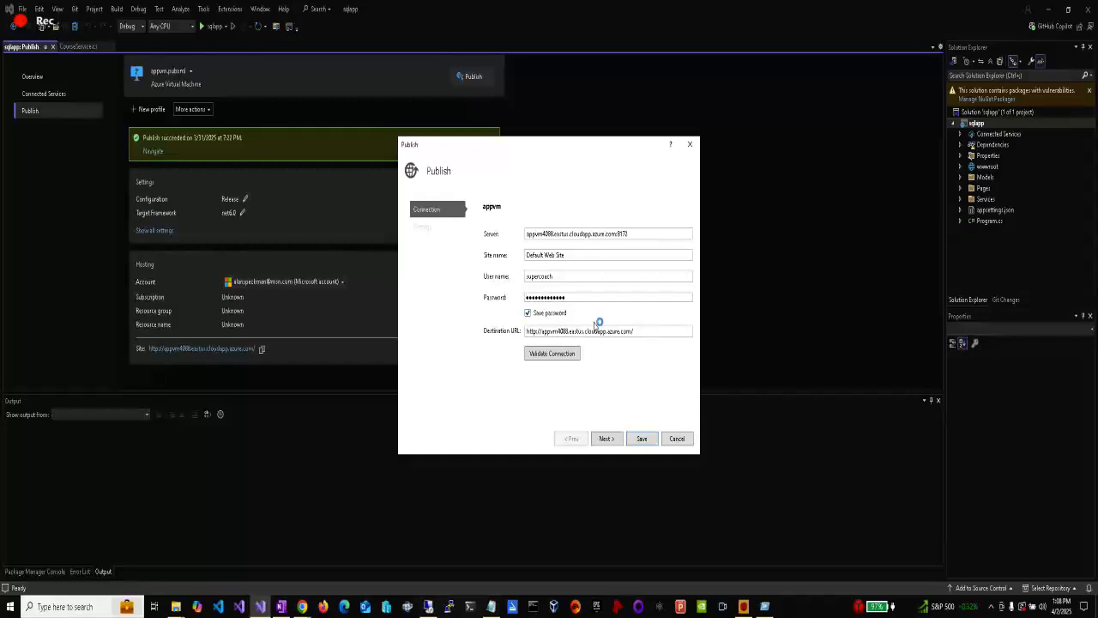
click(546, 353)
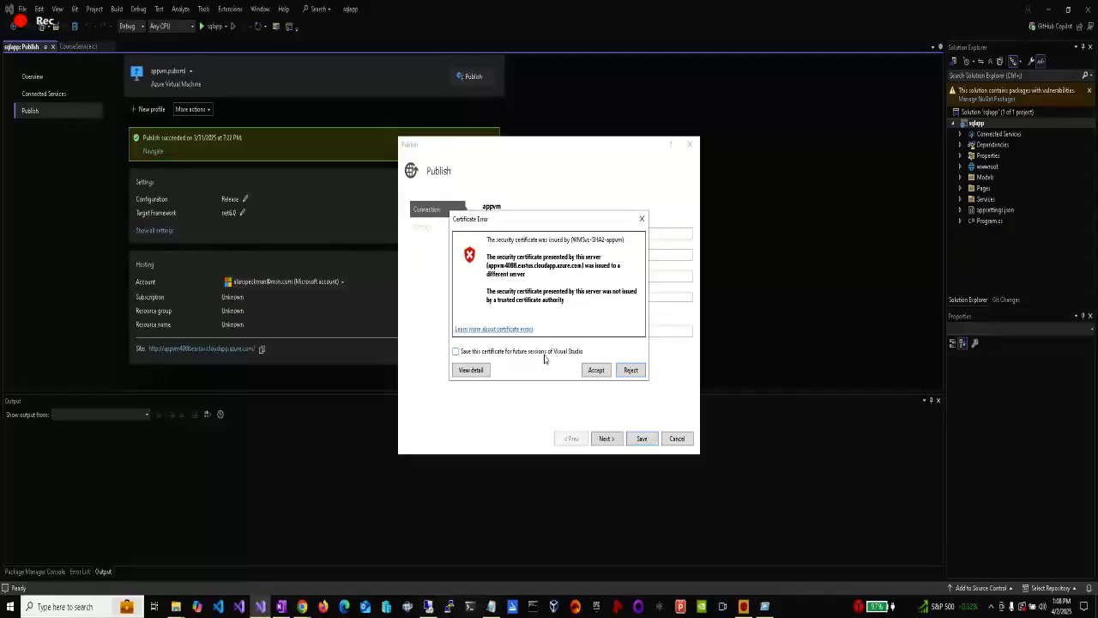
click(590, 370)
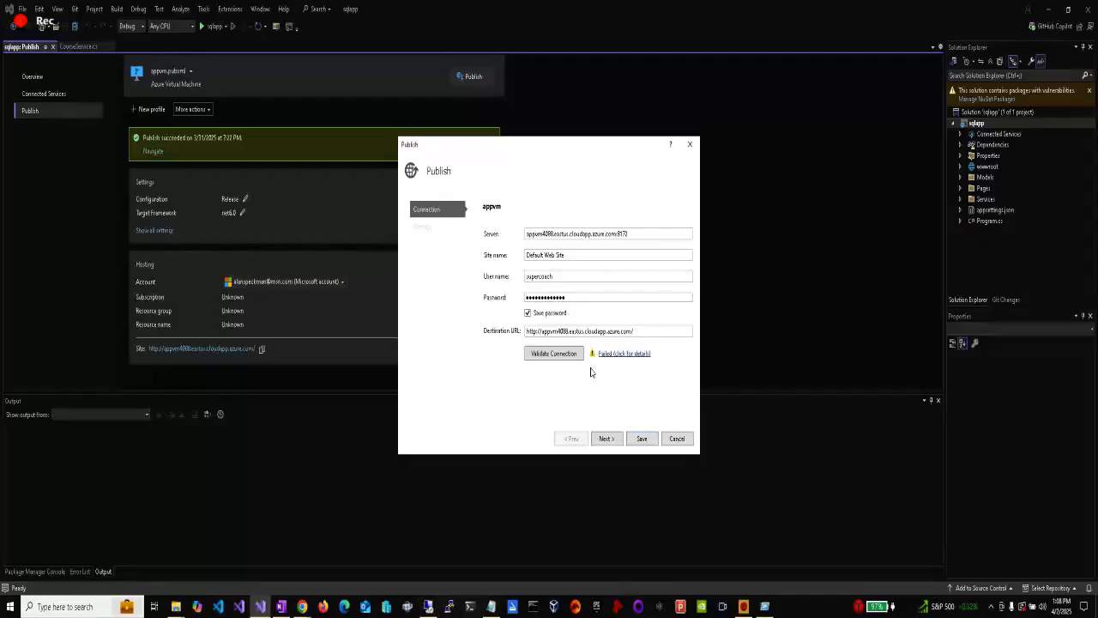
click(611, 355)
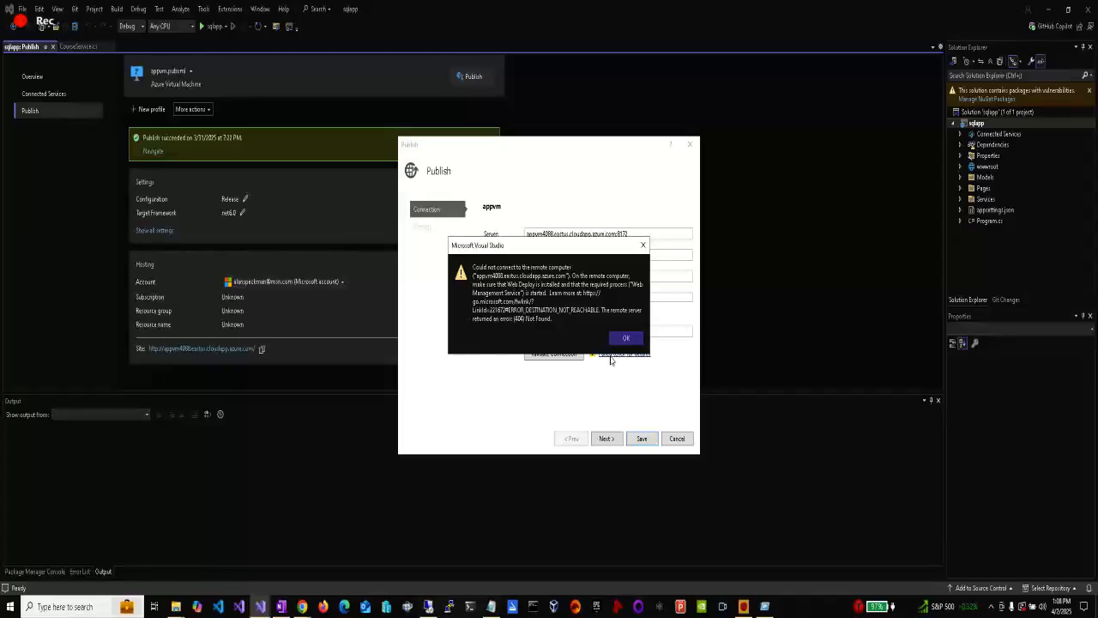
Step: Switch to the Notepad notes and select the .NET 6.0 and Web Deploy download links
key(alt+Tab)
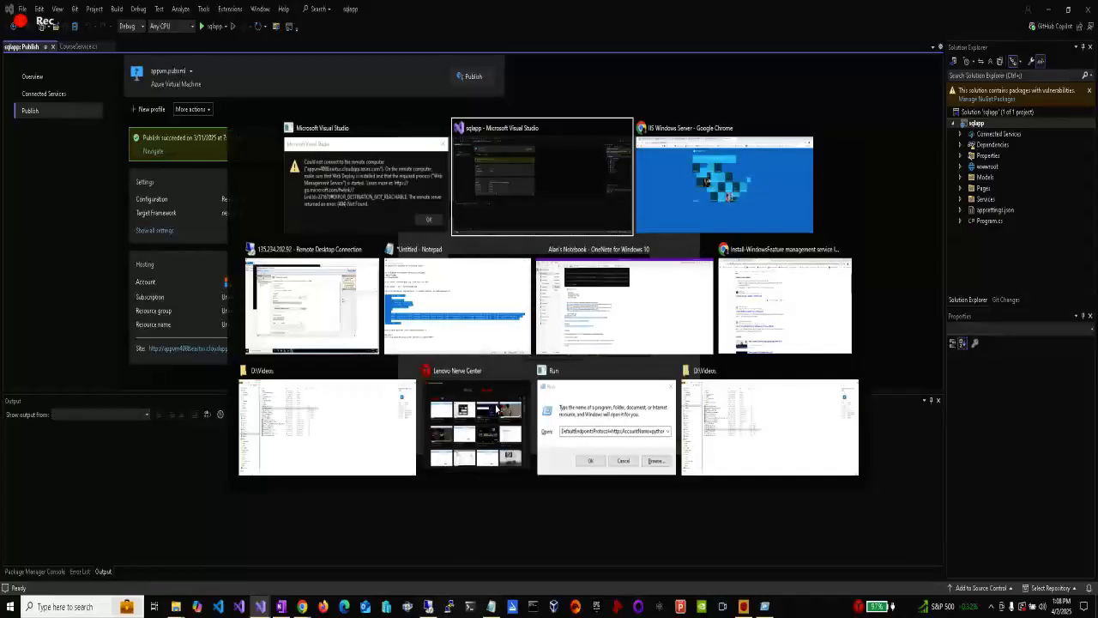
key(alt+Tab)
key(alt+Tab)
key(alt+Tab)
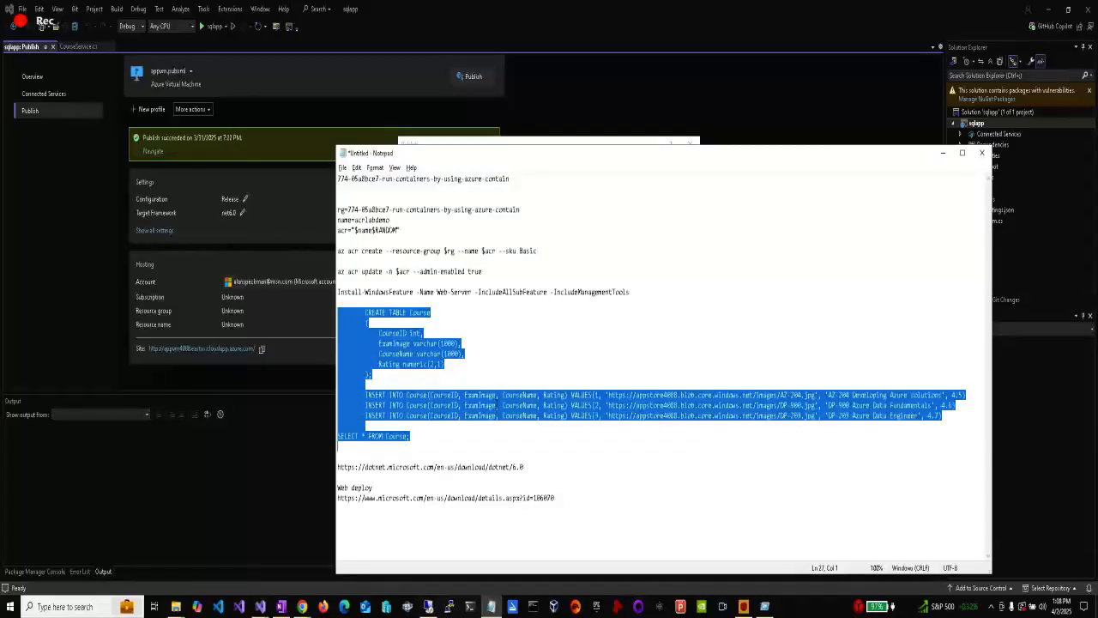
drag(569, 496, 338, 467)
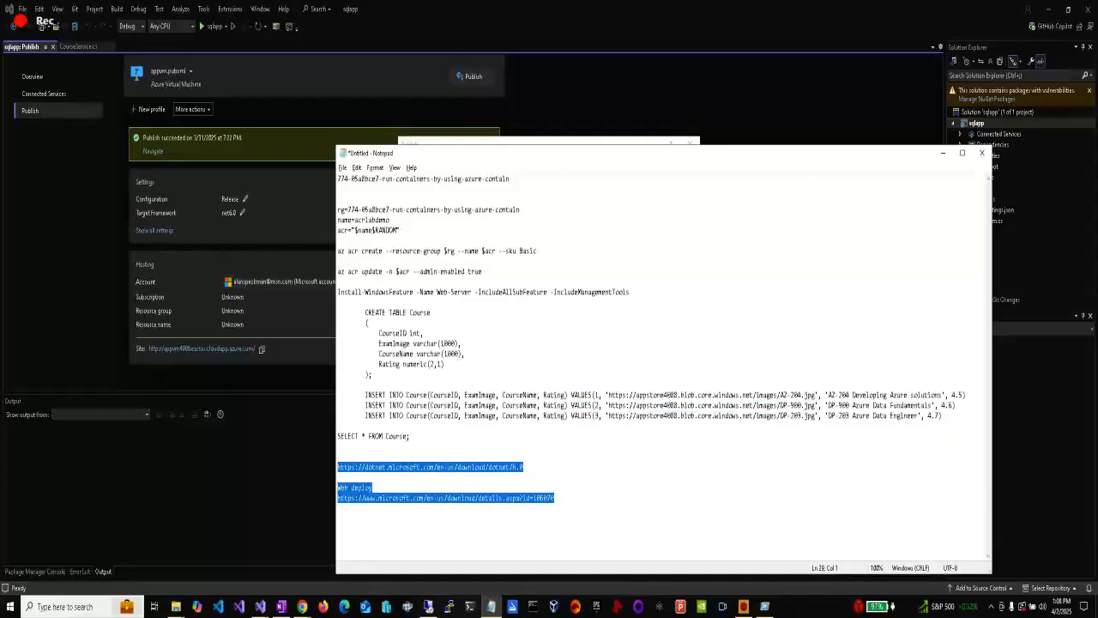
Step: Switch to the appvm remote desktop and turn off IE Enhanced Security Configuration for administrators in Server Manager's local server properties
click(428, 607)
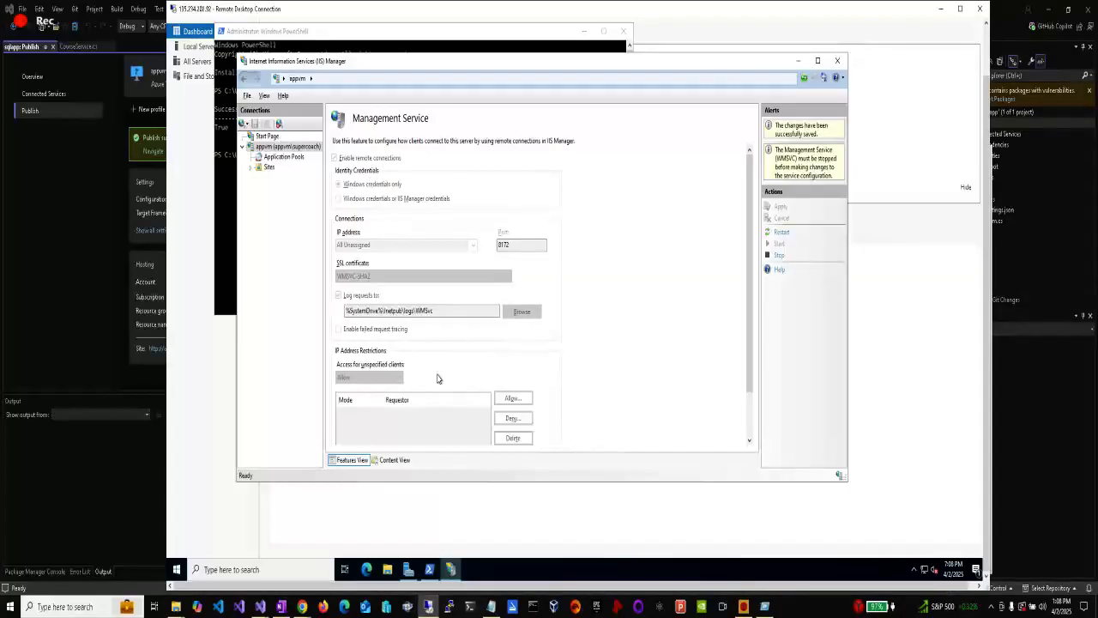
click(798, 60)
click(889, 278)
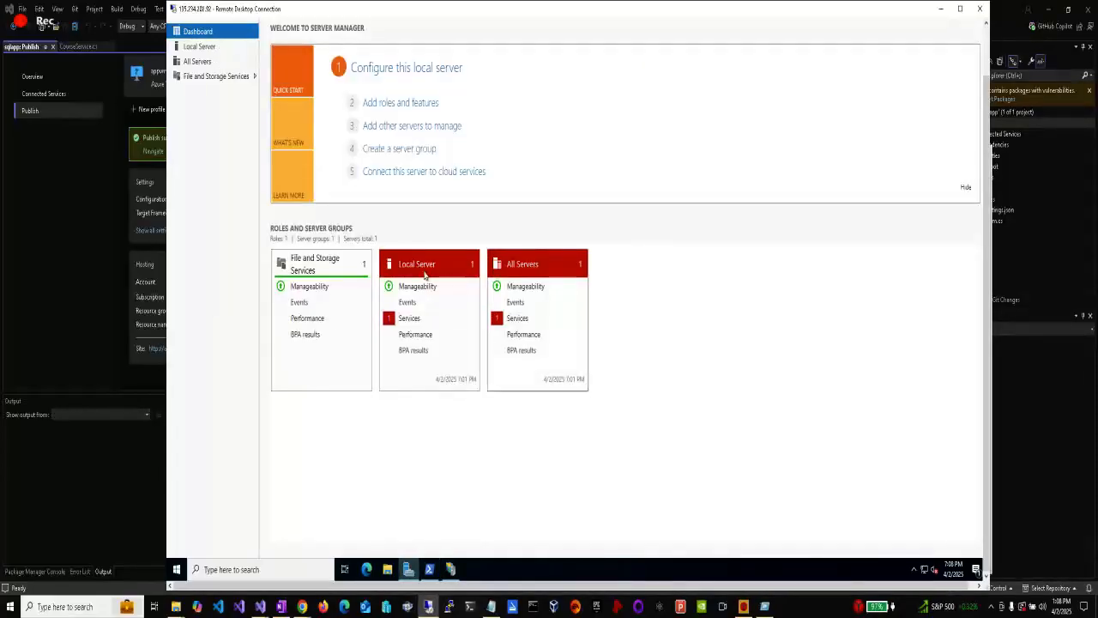
click(204, 48)
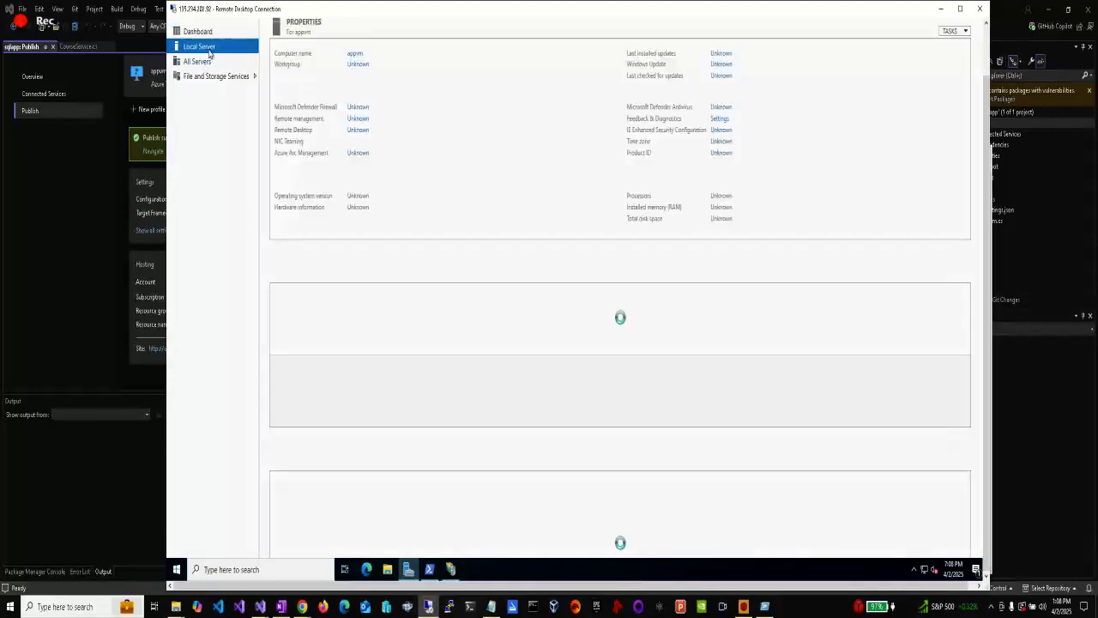
click(716, 130)
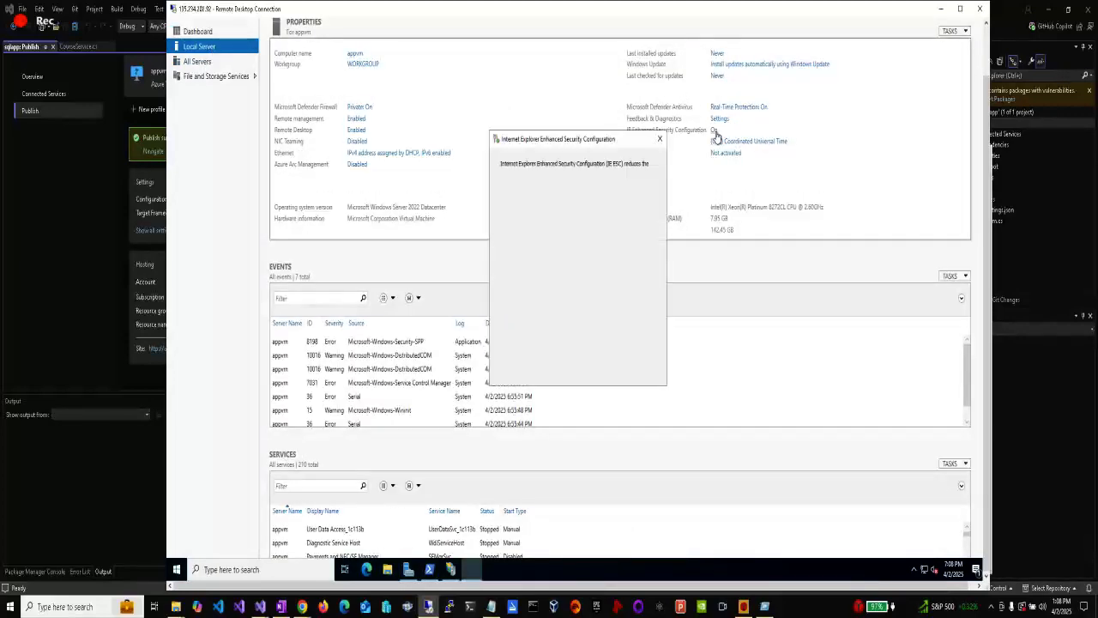
click(525, 251)
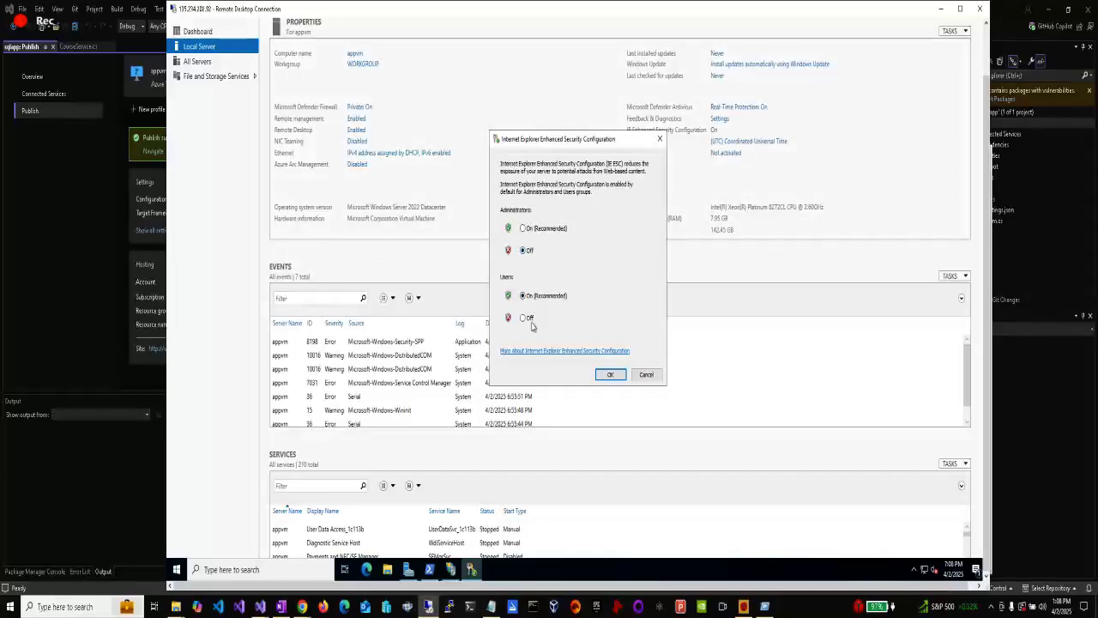
click(610, 375)
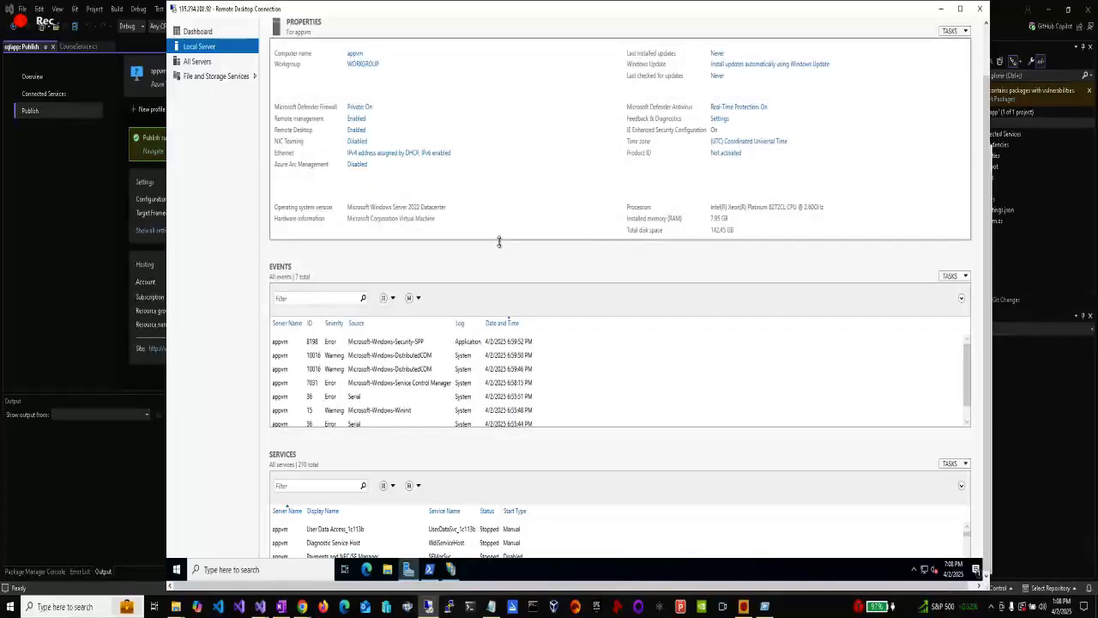
Step: Open the advanced Windows Defender Firewall properties on appvm and set the domain profile's firewall state to Off
click(366, 109)
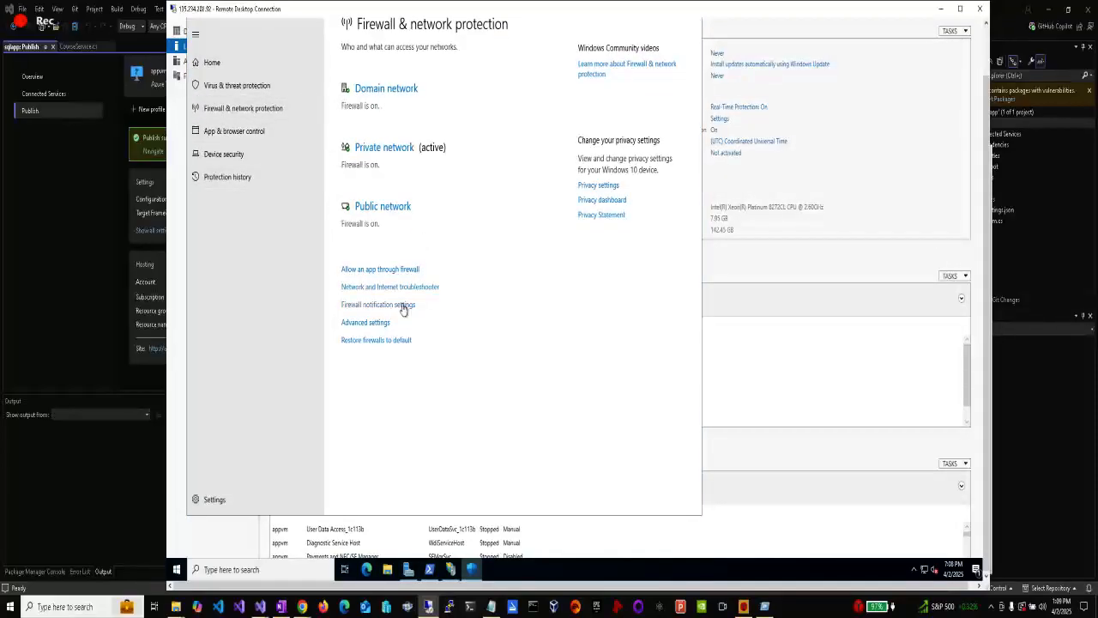
click(380, 323)
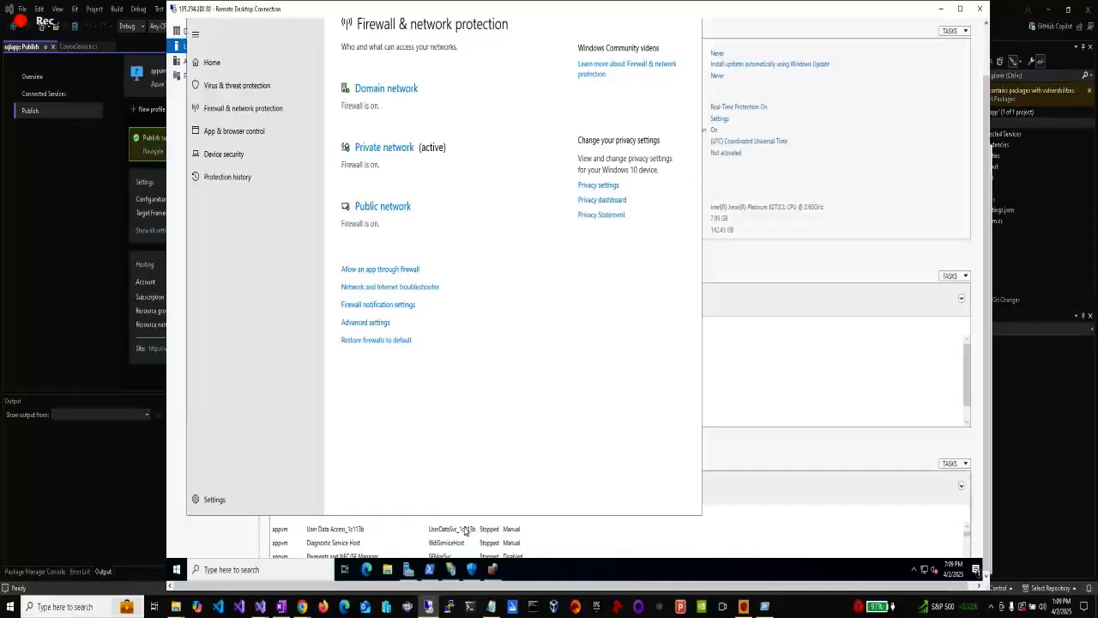
click(494, 574)
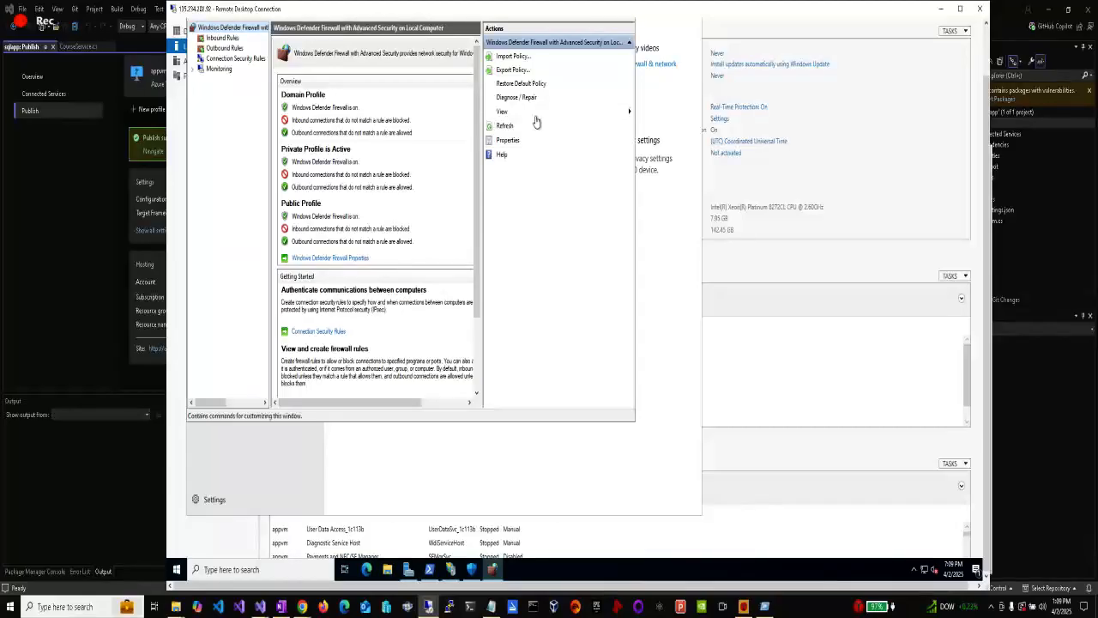
click(509, 140)
click(444, 139)
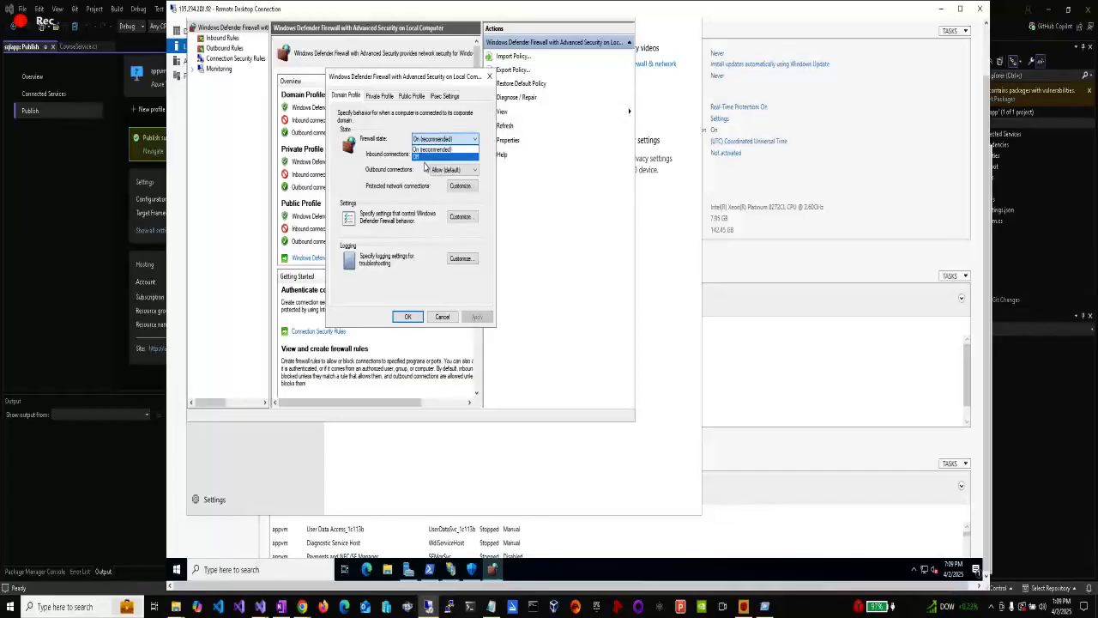
click(427, 157)
Step: Set the firewall state to Off for the private and public profiles, save the properties and close the firewall windows
click(380, 95)
click(428, 141)
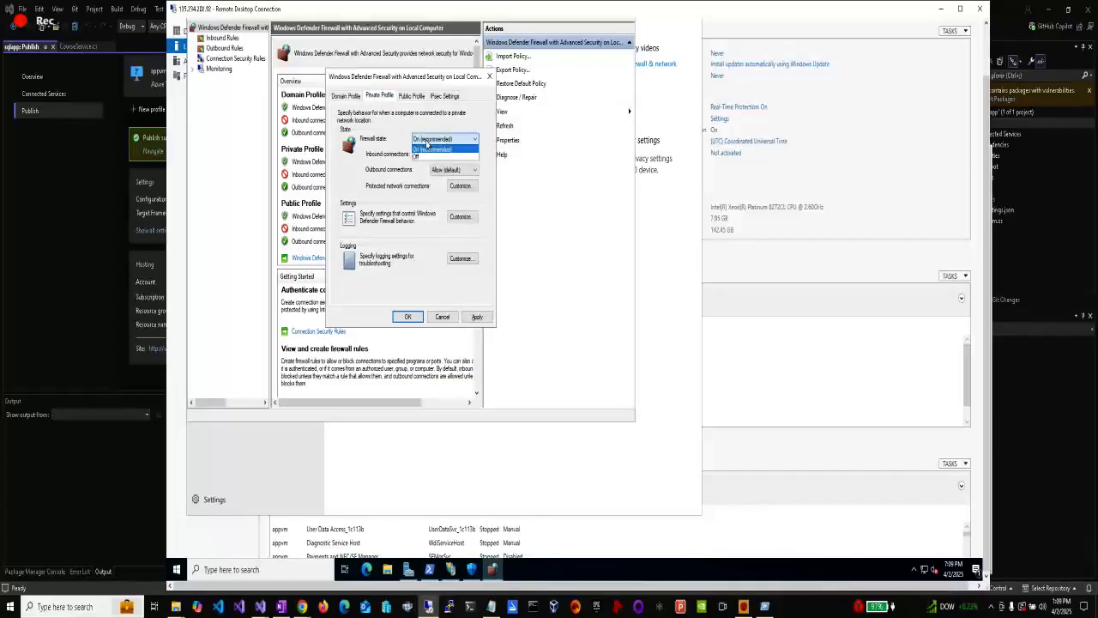
click(429, 157)
click(405, 97)
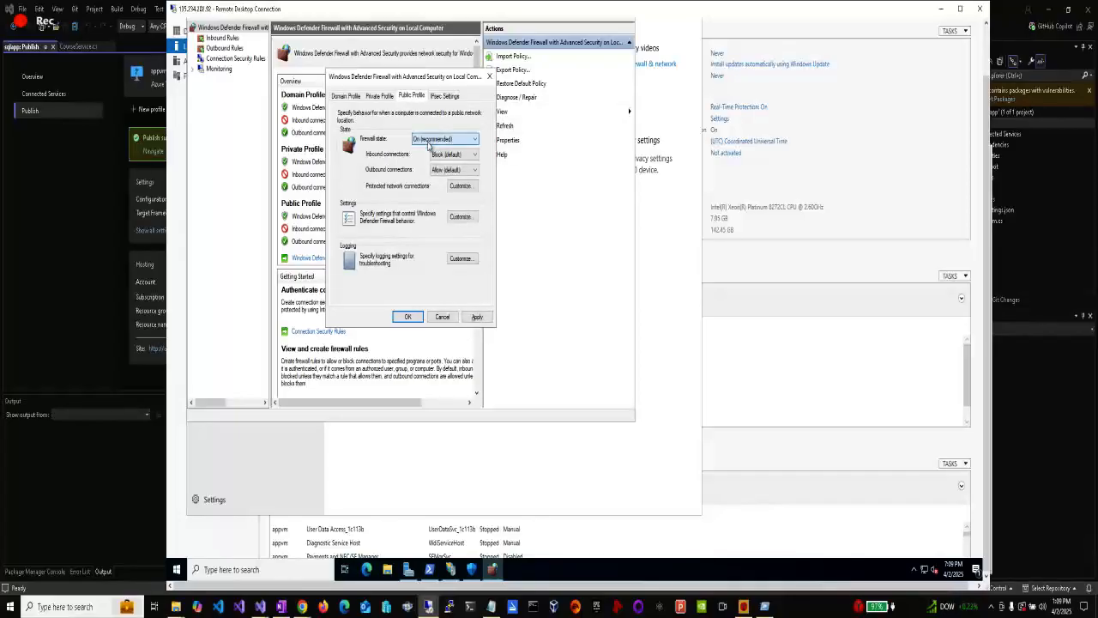
click(442, 139)
click(427, 156)
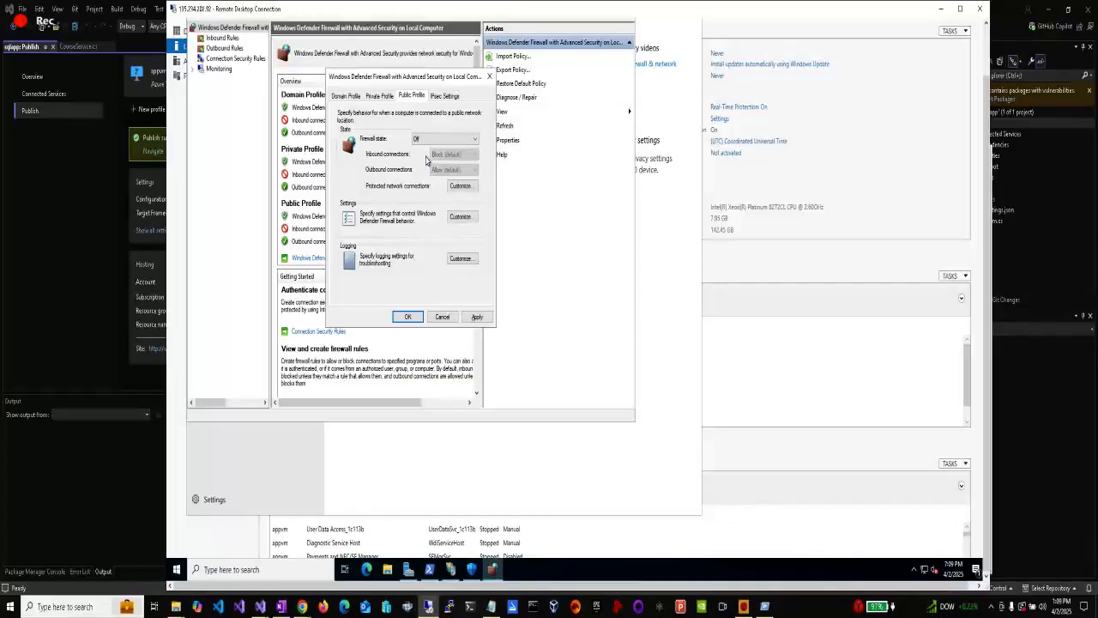
click(409, 316)
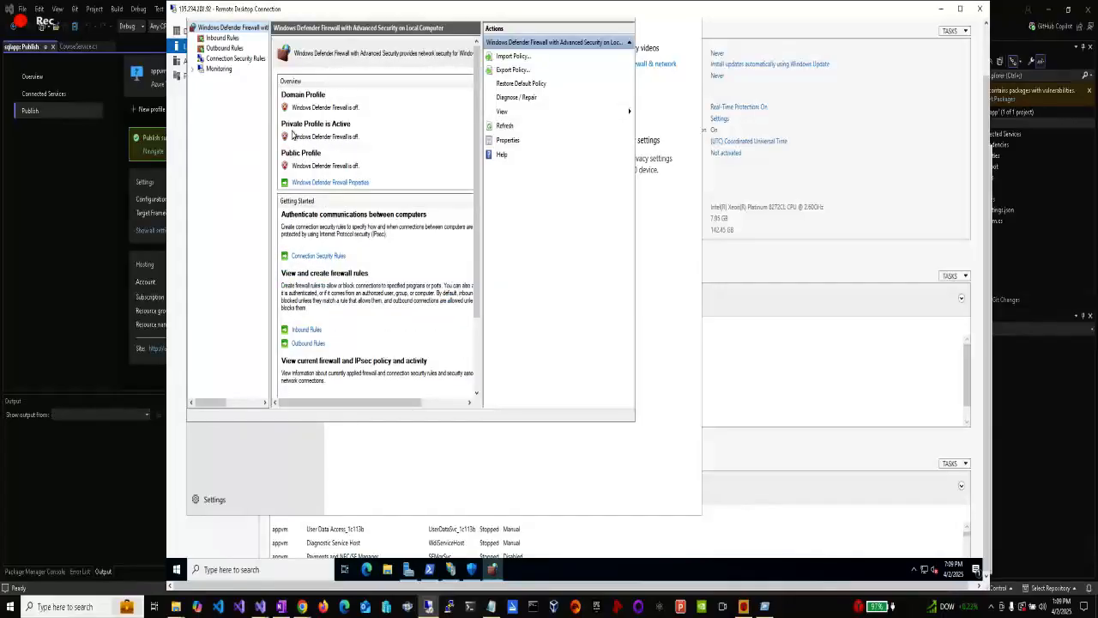
click(987, 54)
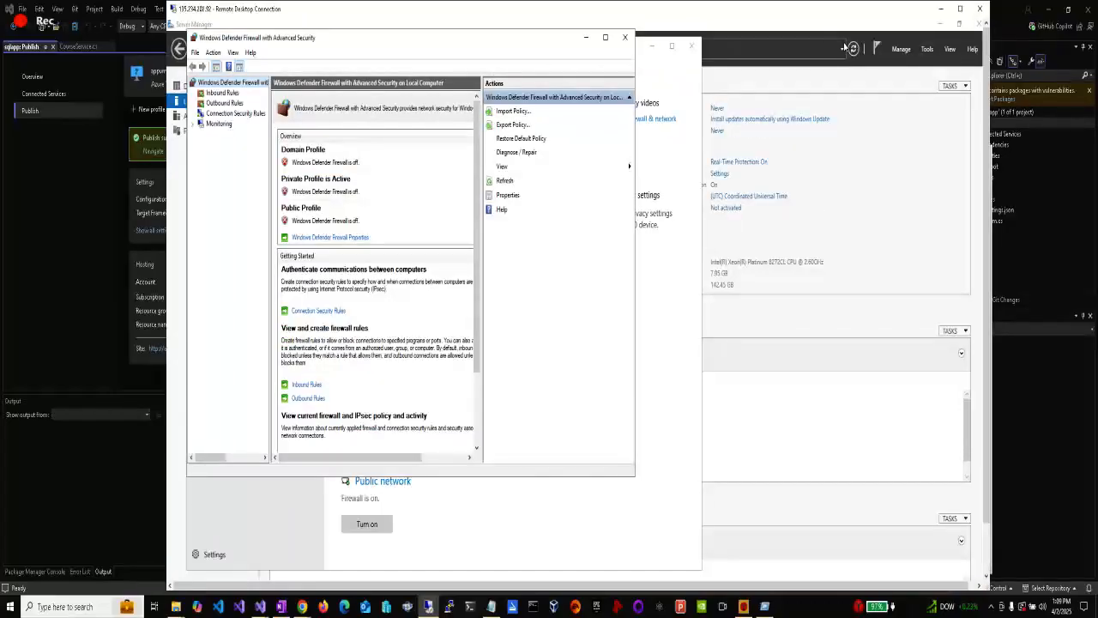
click(627, 43)
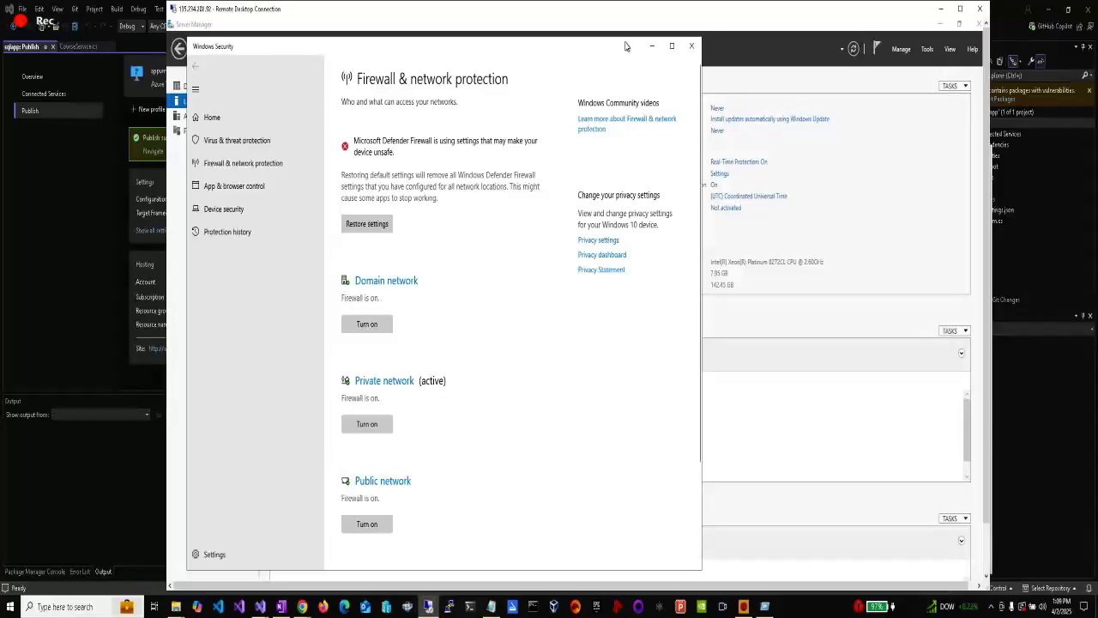
click(691, 46)
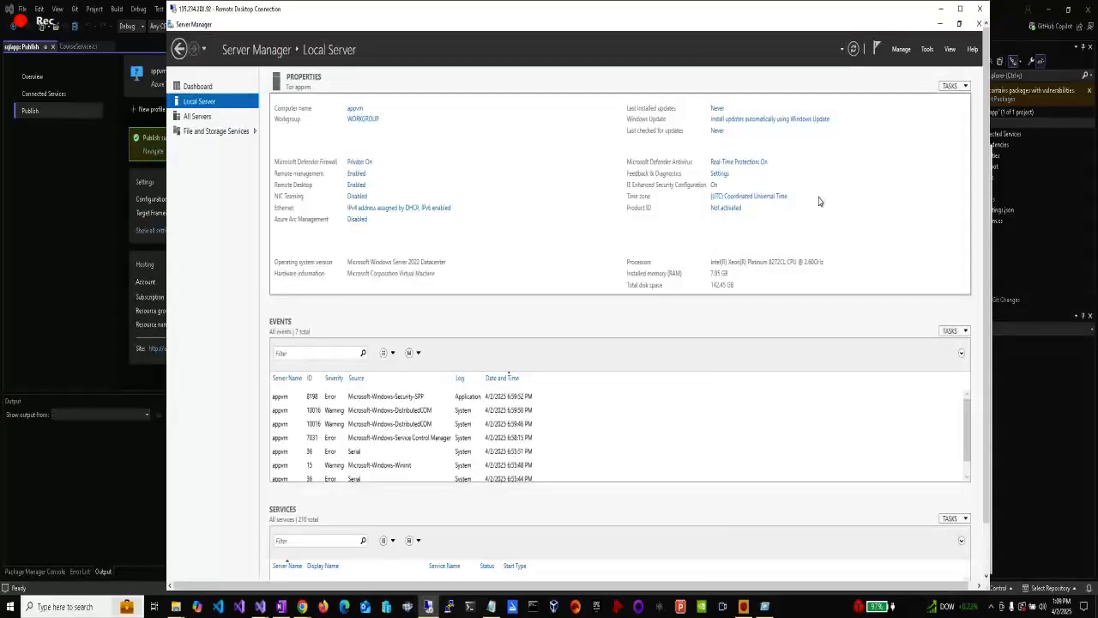
Step: Open Microsoft Edge on appvm and finish its first-run setup without signing in, declining browser data import and activity-based personalization
click(986, 547)
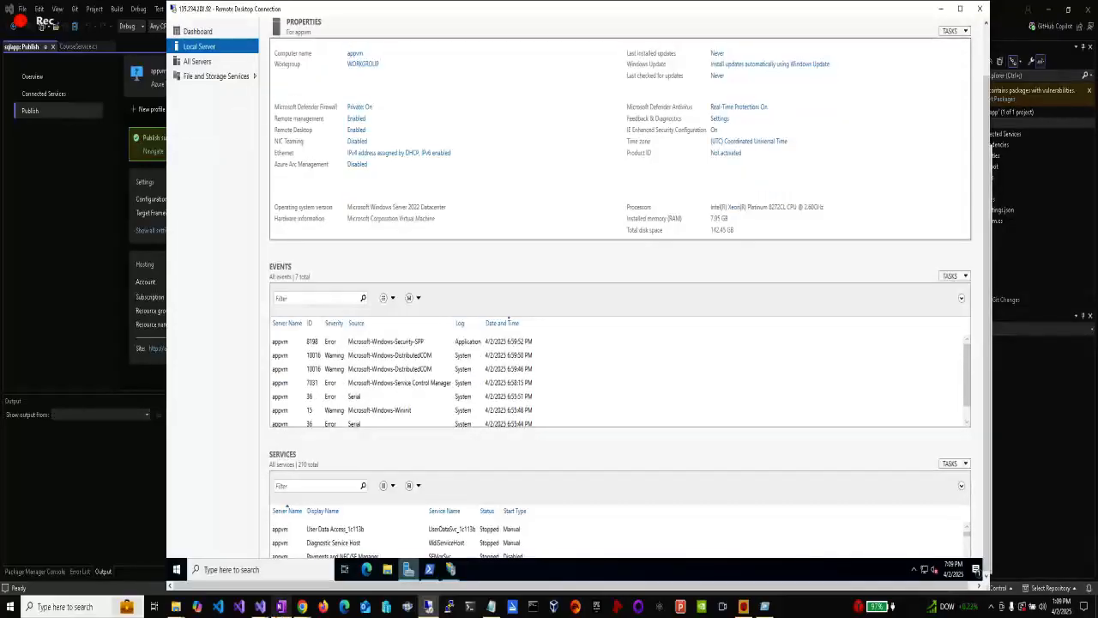
click(368, 573)
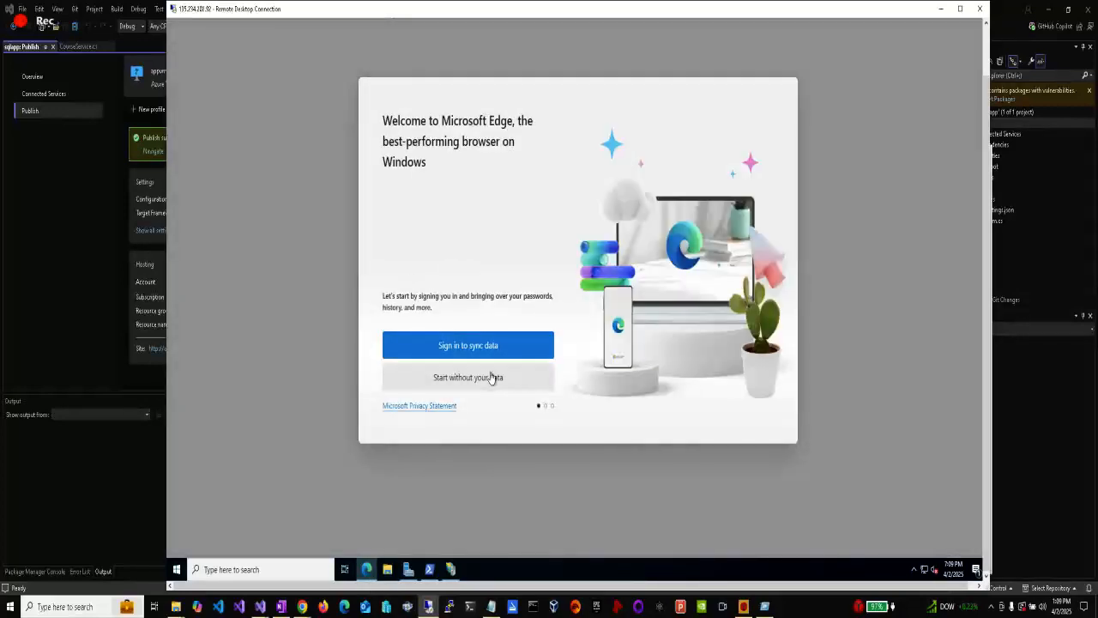
click(492, 382)
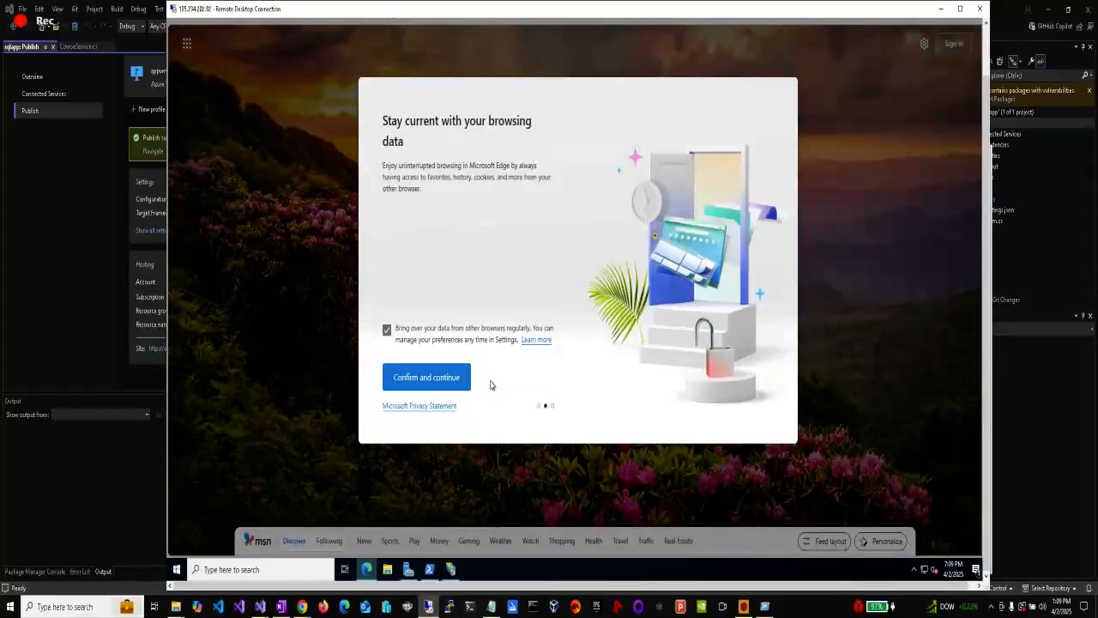
click(387, 330)
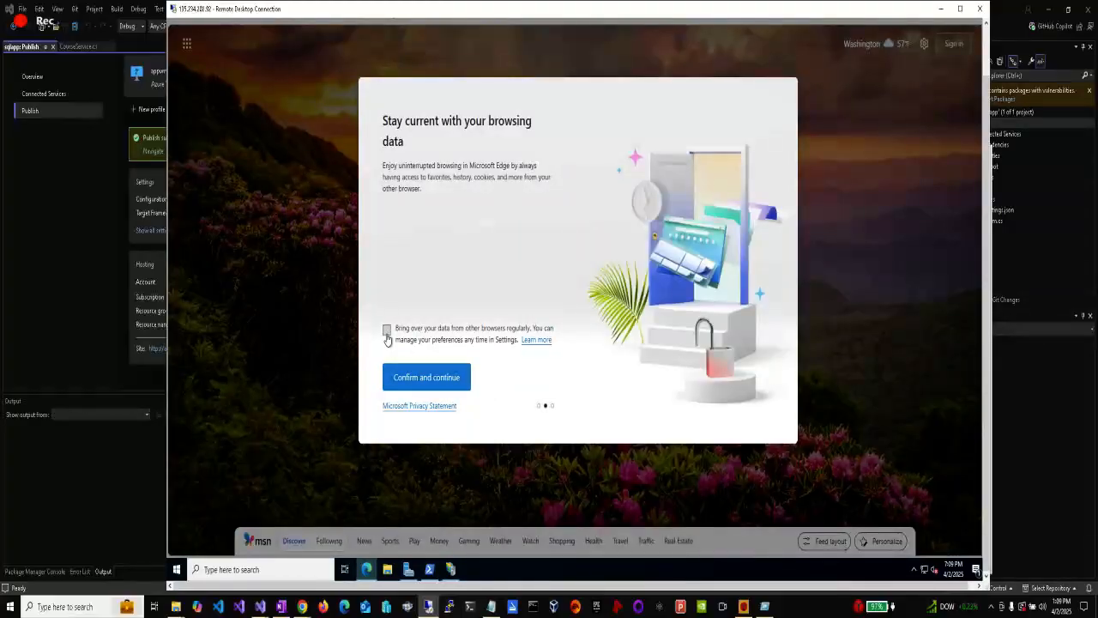
click(421, 376)
click(386, 326)
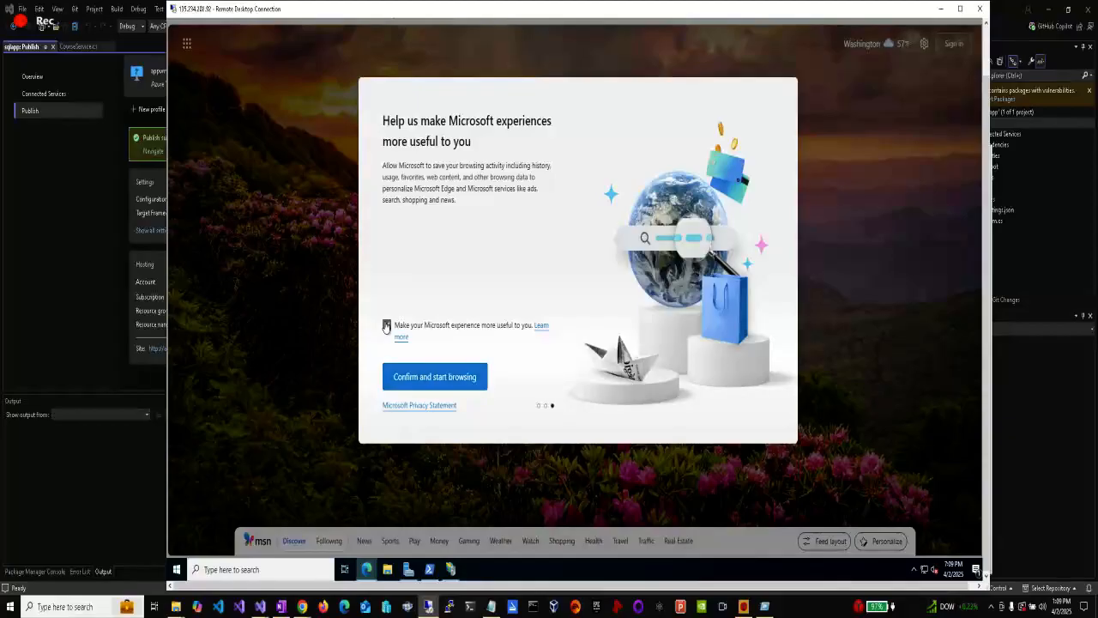
click(428, 378)
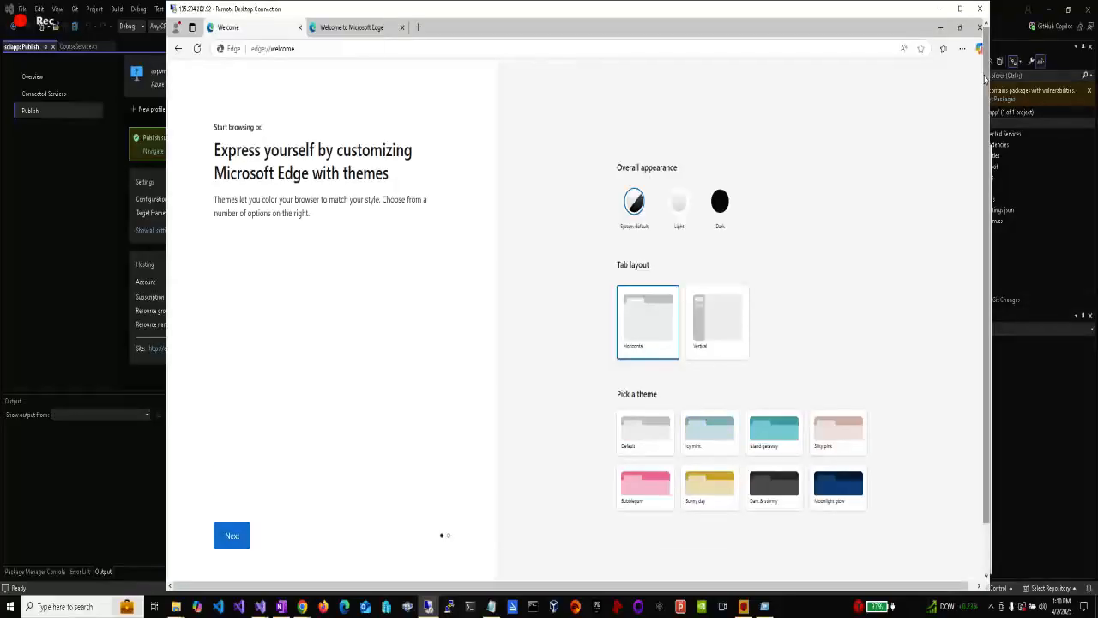
Step: Open the .NET 6.0 download link from the Notepad notes in appvm's Edge and download the ASP.NET Core Runtime 6.0.36 Windows Hosting Bundle
key(alt+Tab)
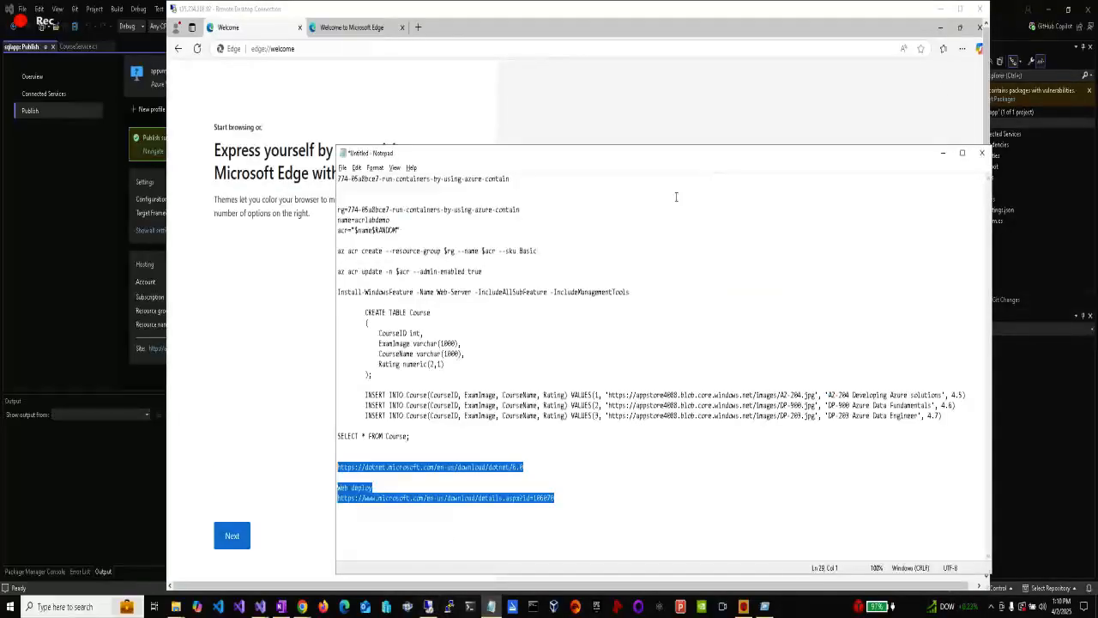
click(550, 469)
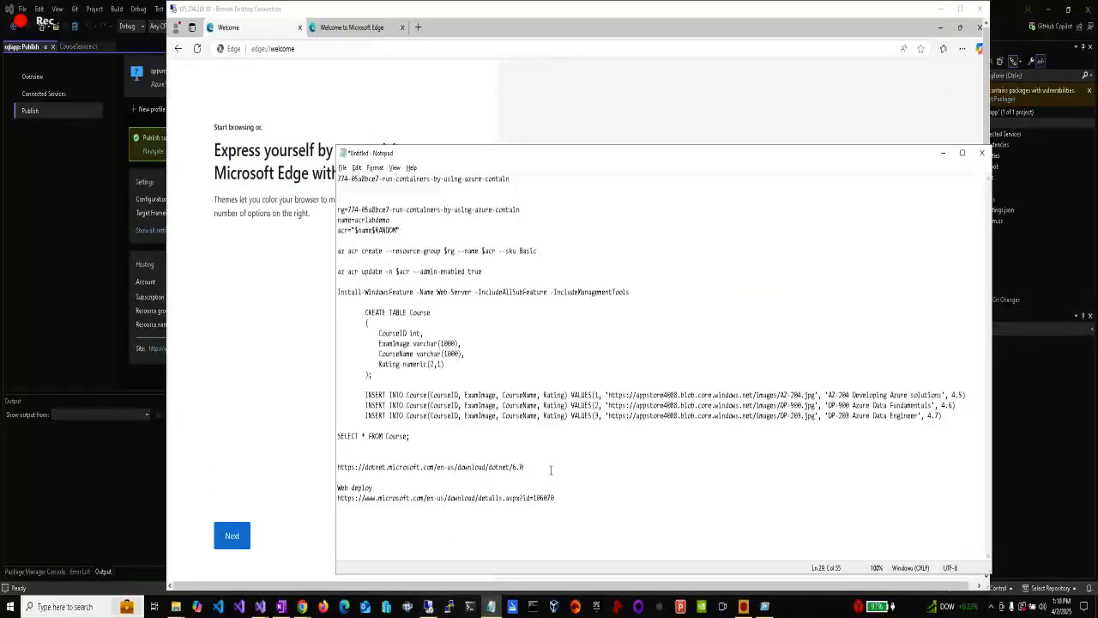
key(shift+Home)
key(ctrl+c)
key(alt+Tab)
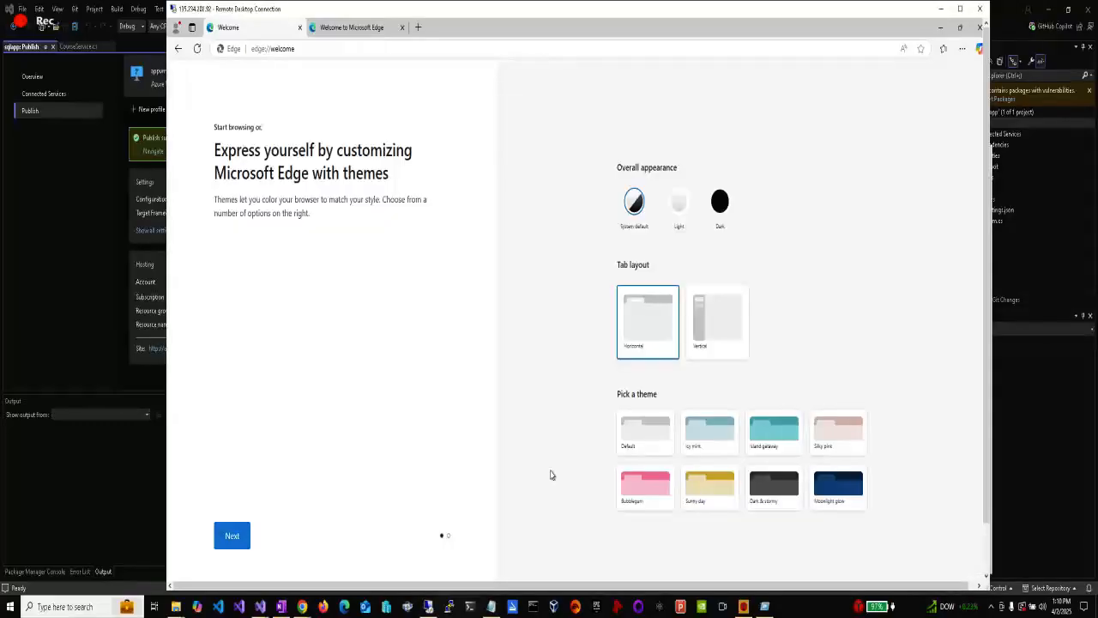
key(ctrl+l)
key(ctrl+v)
key(Return)
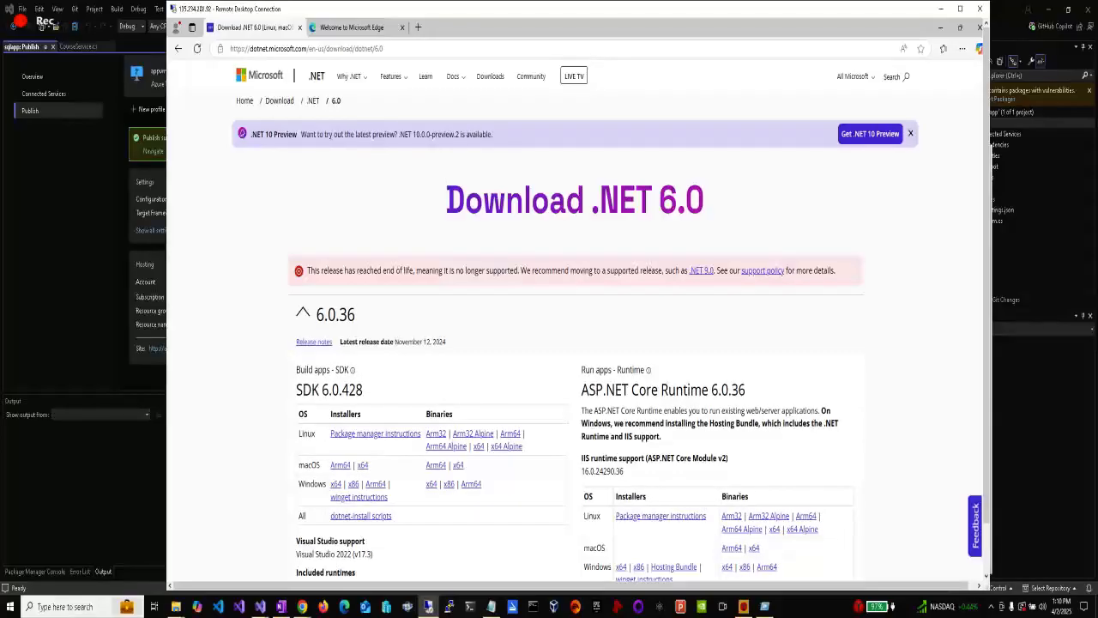
scroll(684, 400, down, 2)
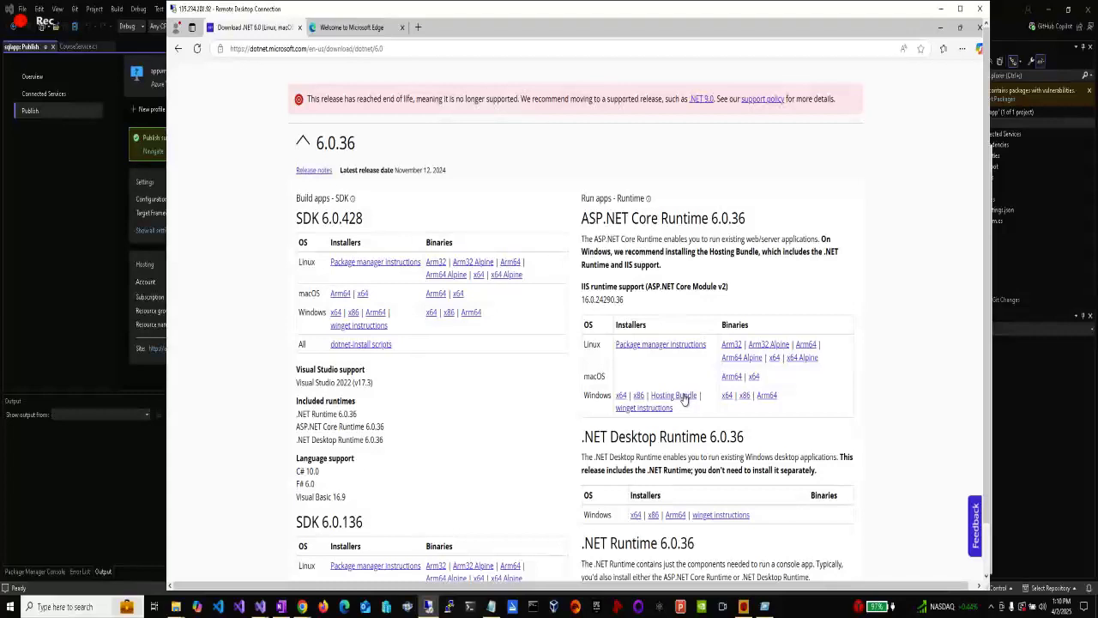
click(683, 397)
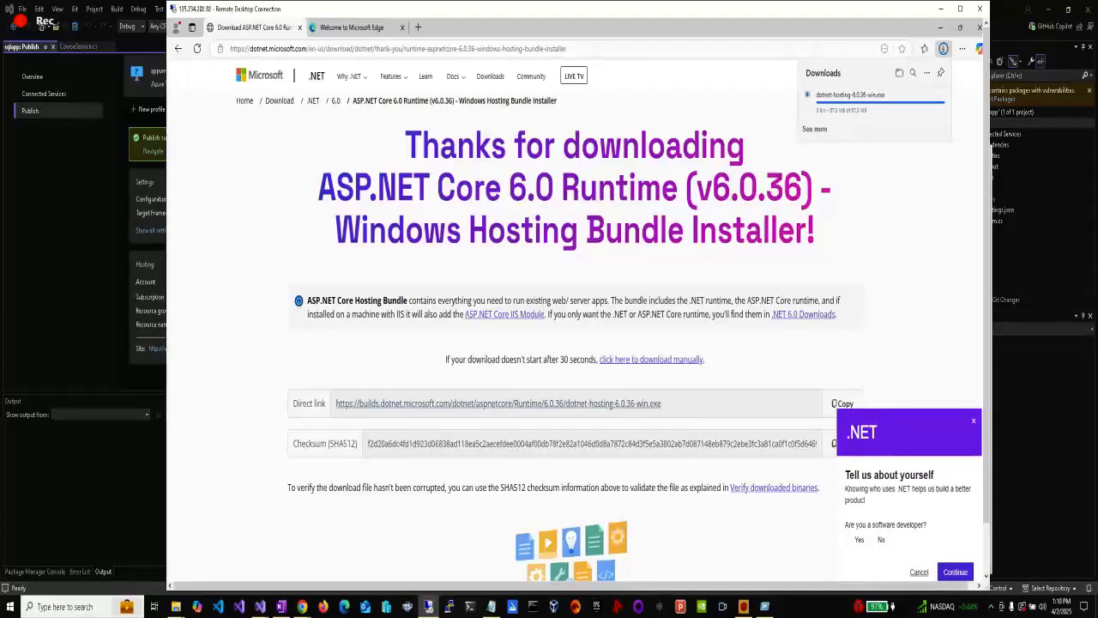
Step: Copy the Web Deploy link from the Notepad notes and open it in Edge's second tab, dismissing the welcome pop-up
click(329, 34)
key(alt+Tab)
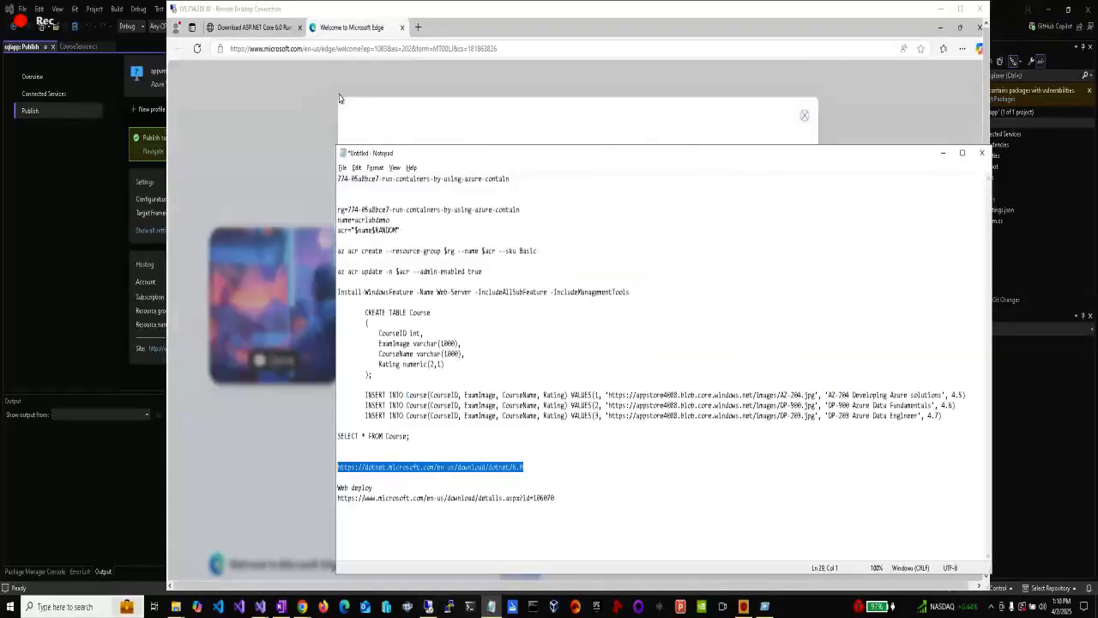
click(441, 492)
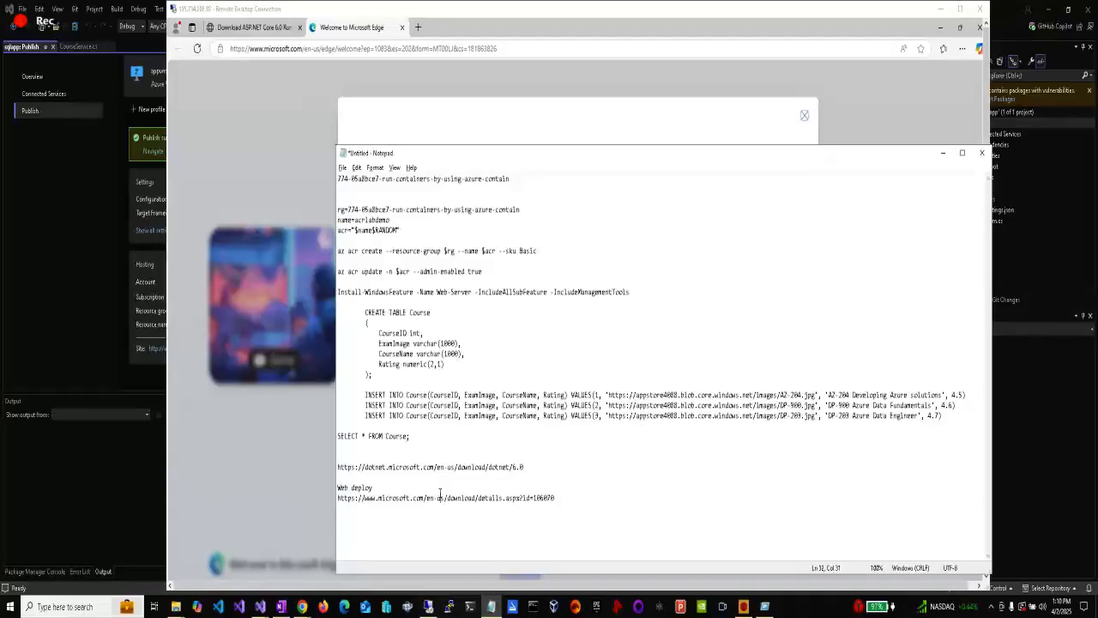
triple_click(440, 496)
key(ctrl+c)
key(alt+Tab)
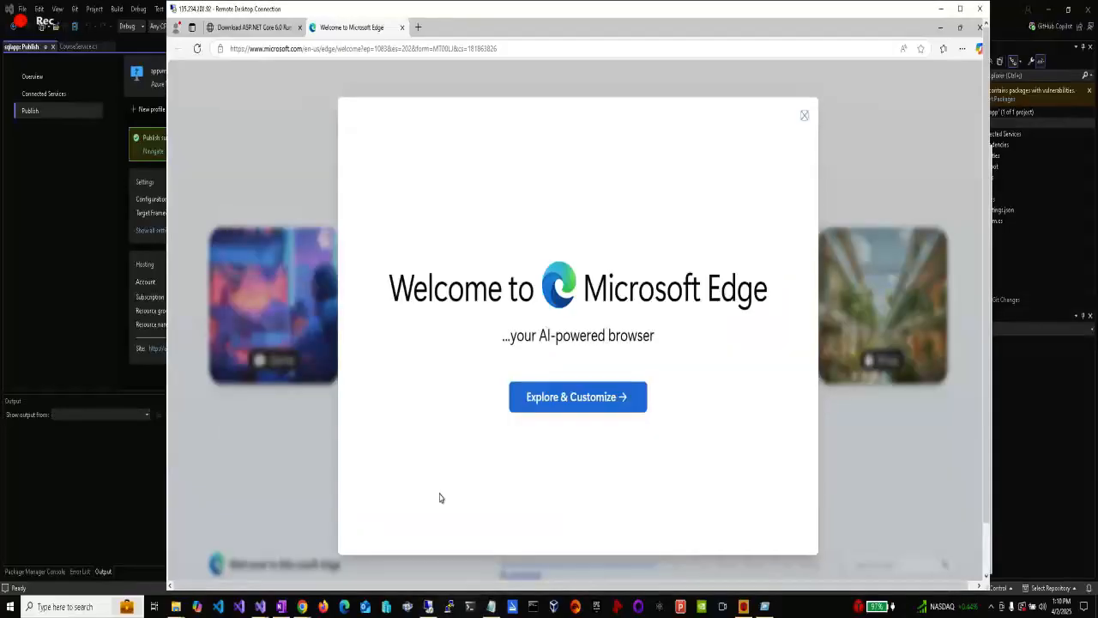
click(804, 116)
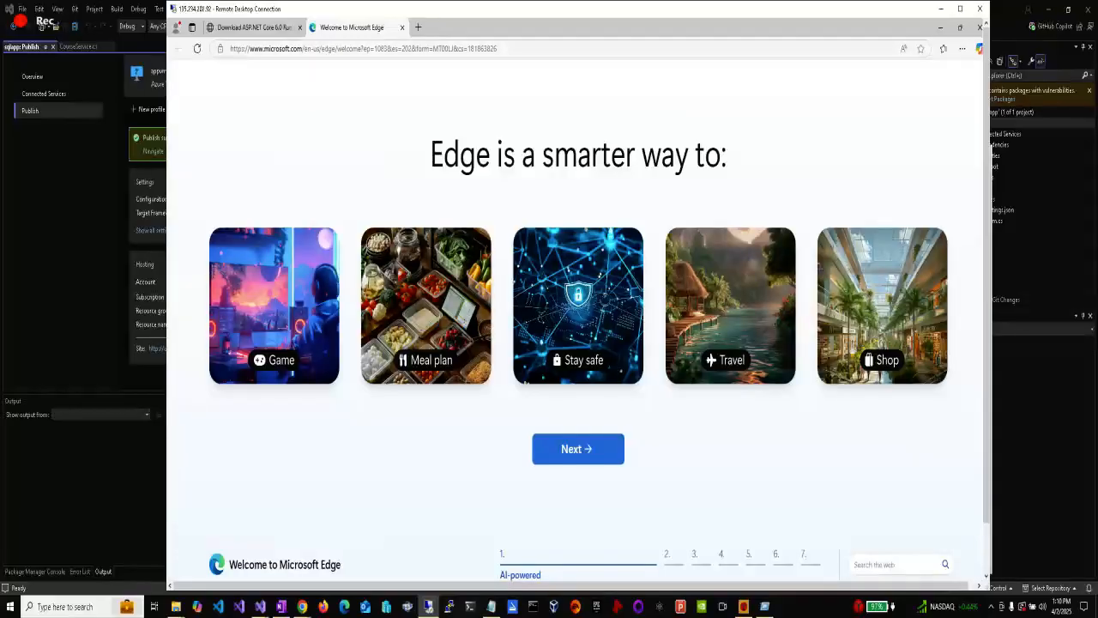
click(384, 49)
key(ctrl+v)
key(Return)
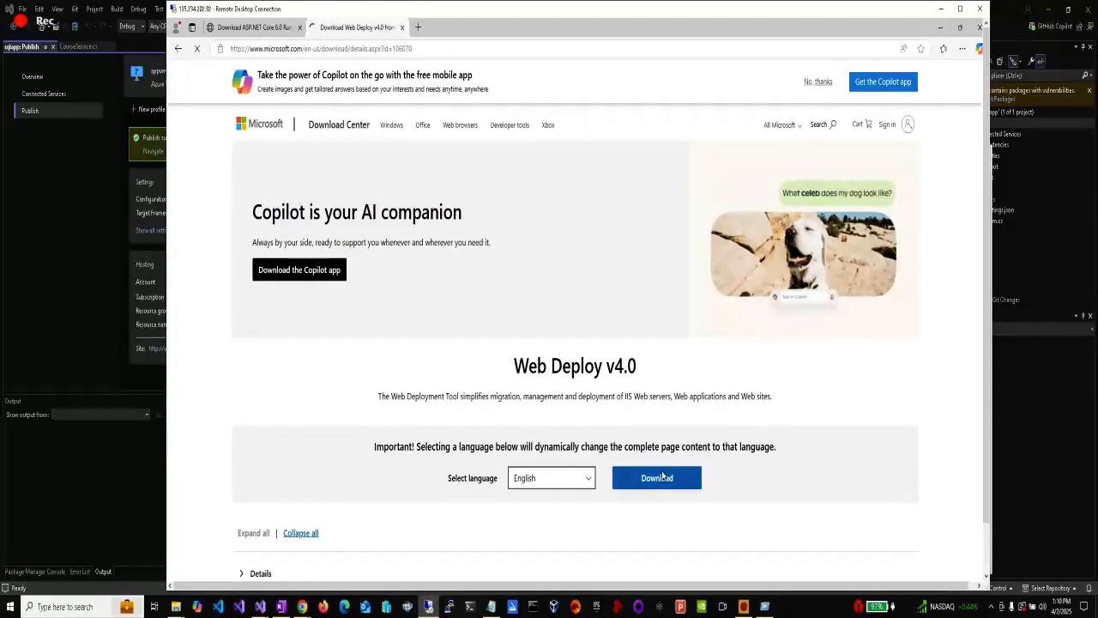
Step: Download webdeploy_amd64_en-US.msi from the Web Deploy v4.0 page
click(661, 481)
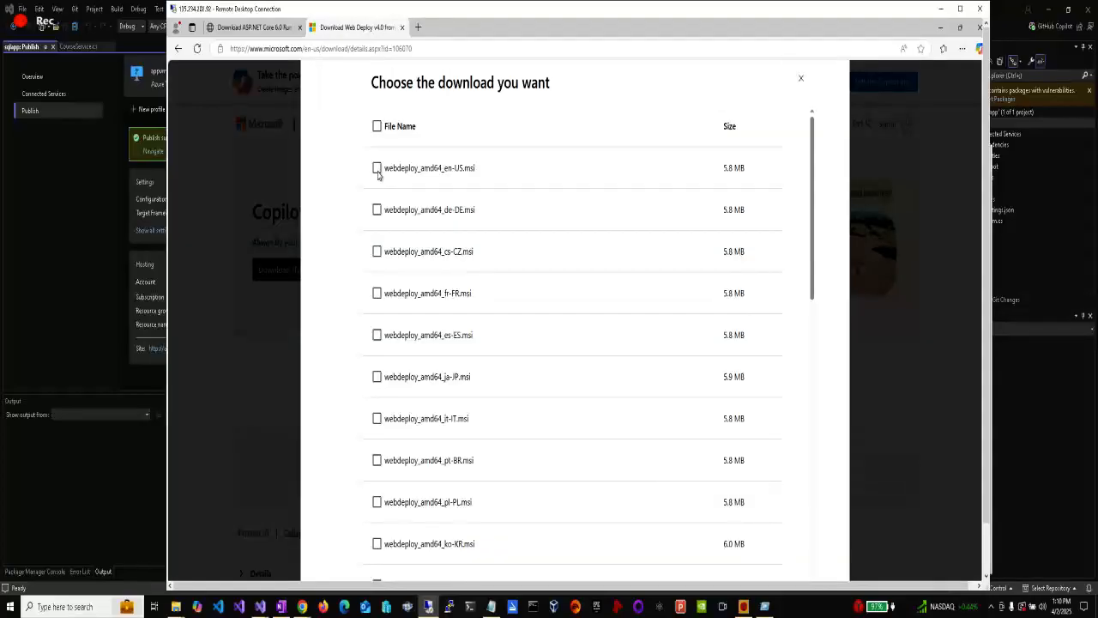
scroll(781, 336, down, 6)
scroll(782, 330, down, 3)
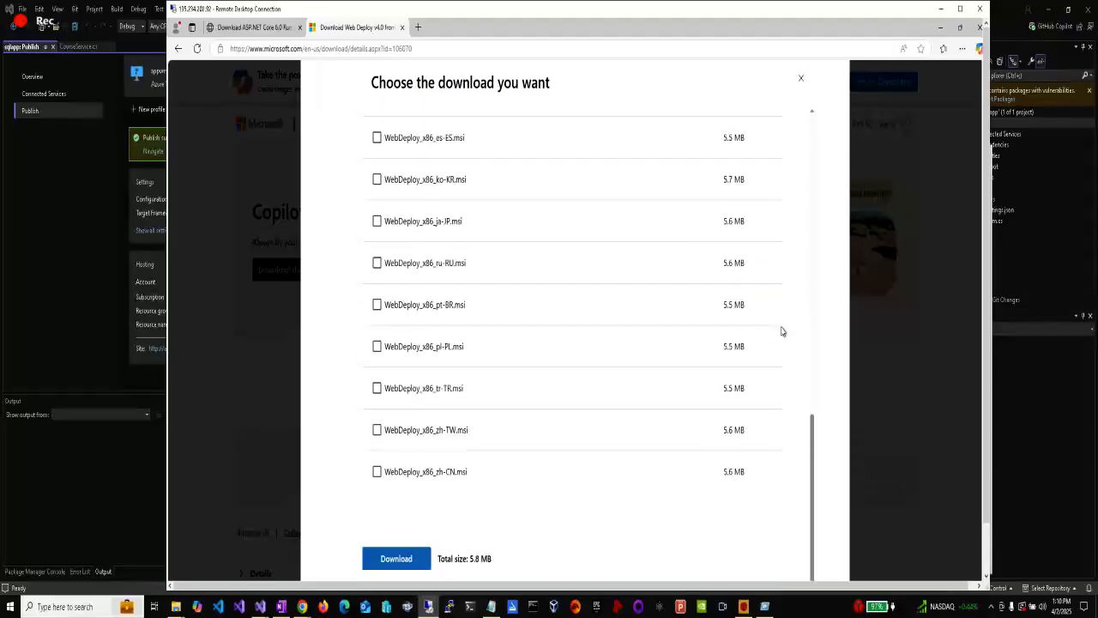
click(380, 558)
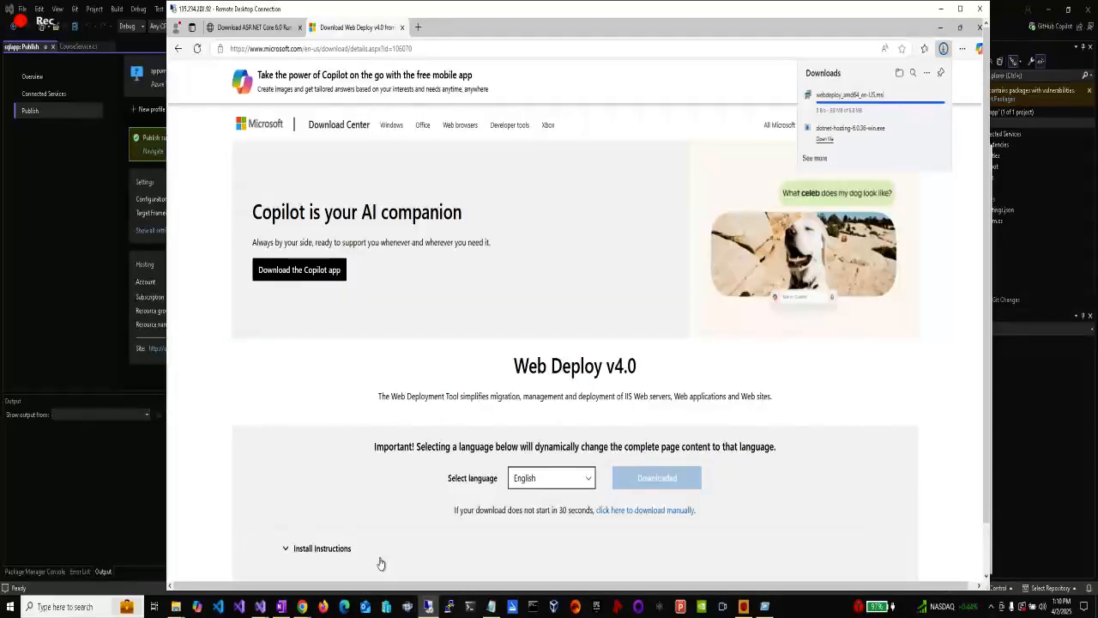
Step: Run the downloaded dotnet-hosting-6.0.36-win.exe, install Microsoft .NET 6.0.36 Windows Server Hosting and close the setup
click(877, 137)
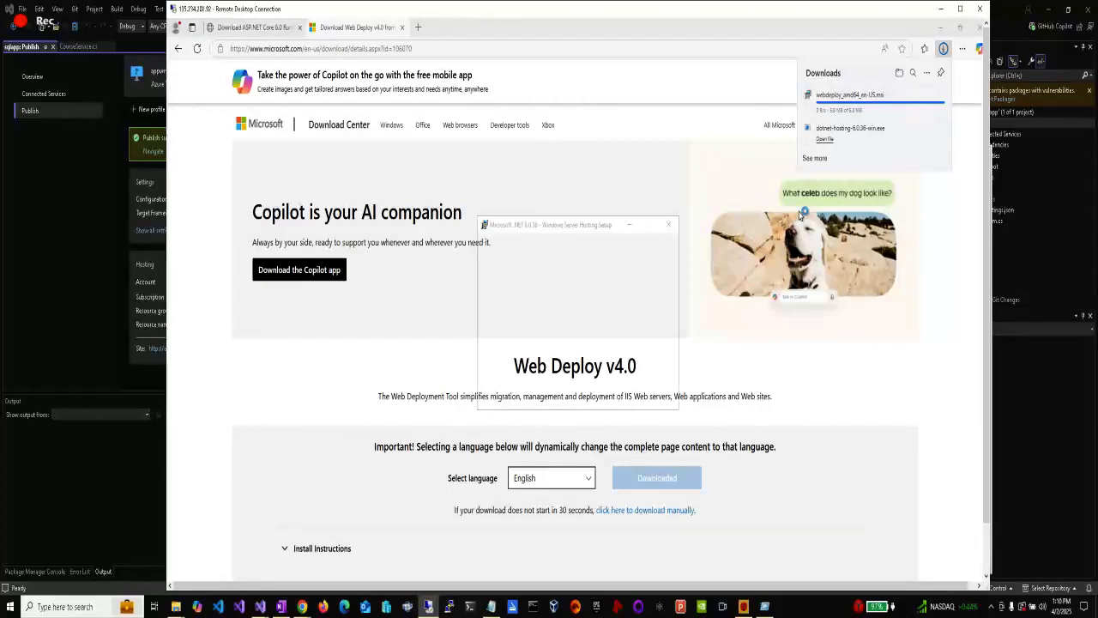
click(590, 379)
click(620, 397)
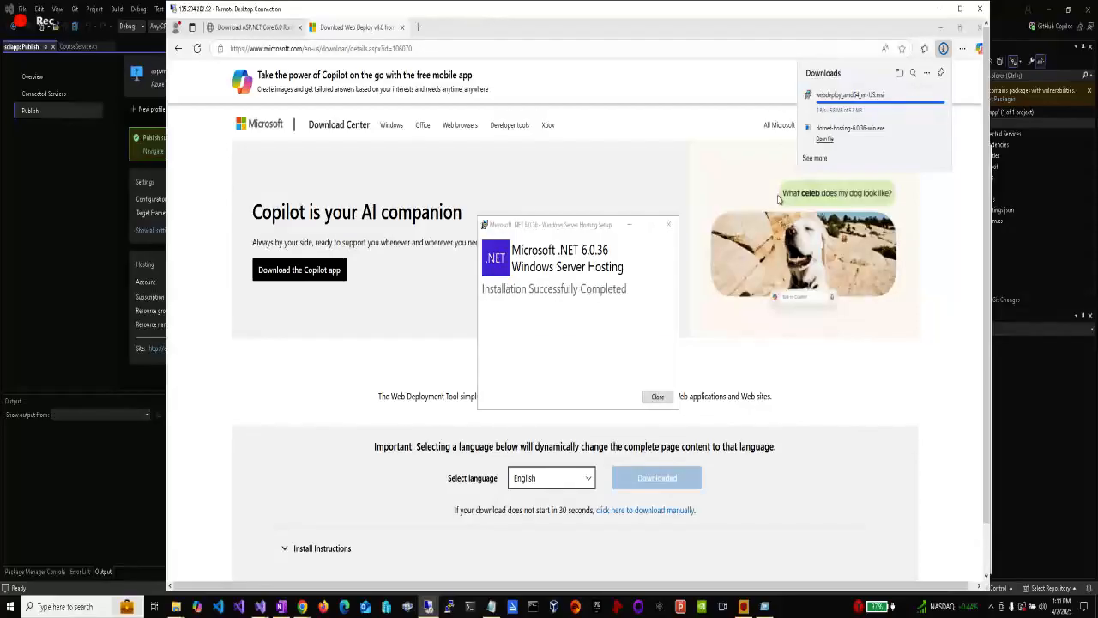
click(657, 396)
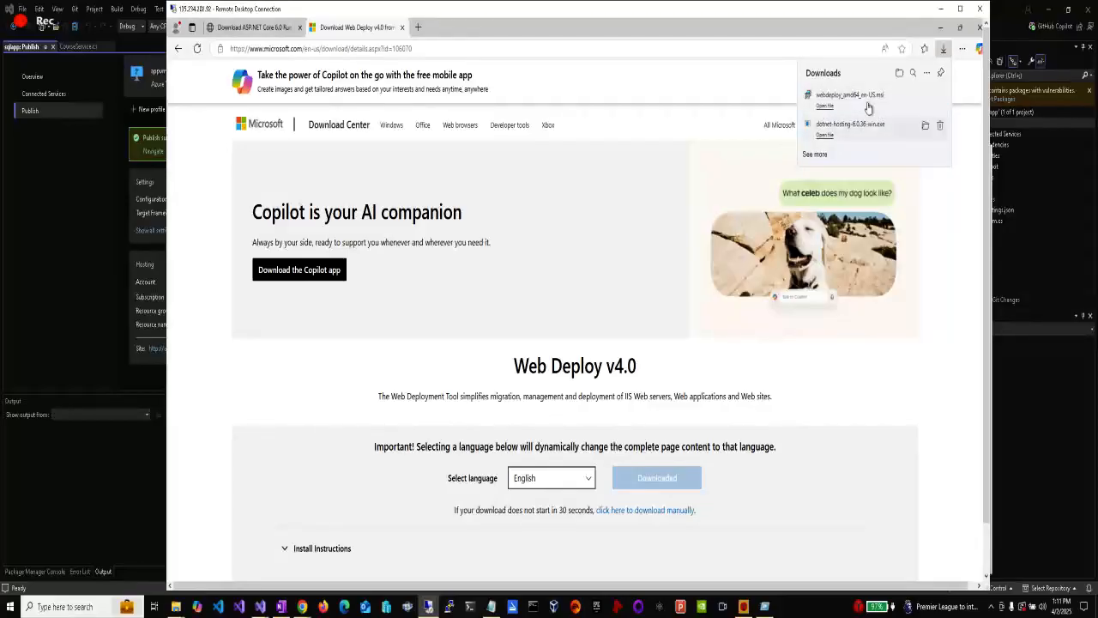
Step: Run webdeploy_amd64_en-US.msi, accept the license terms, choose a setup type and install Microsoft Web Deploy 4.0
click(870, 96)
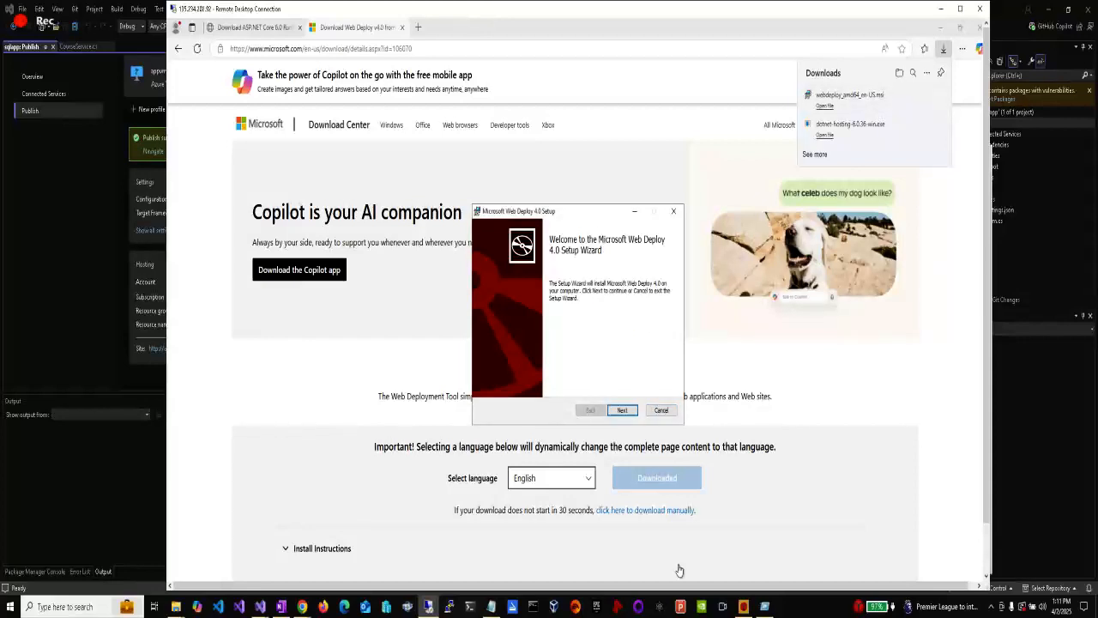
click(622, 411)
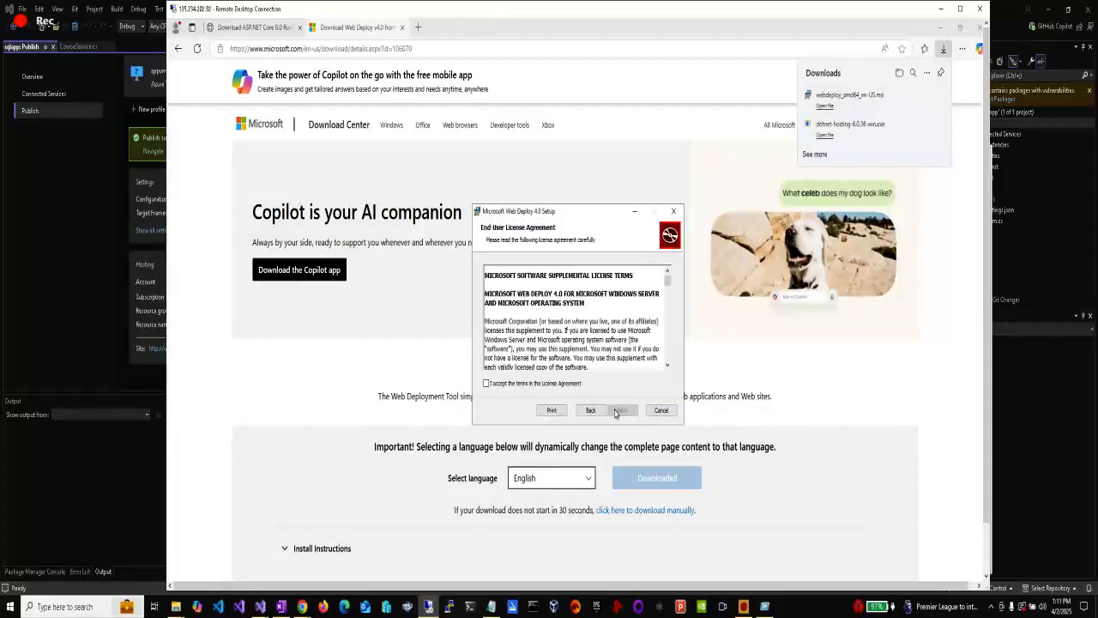
click(540, 386)
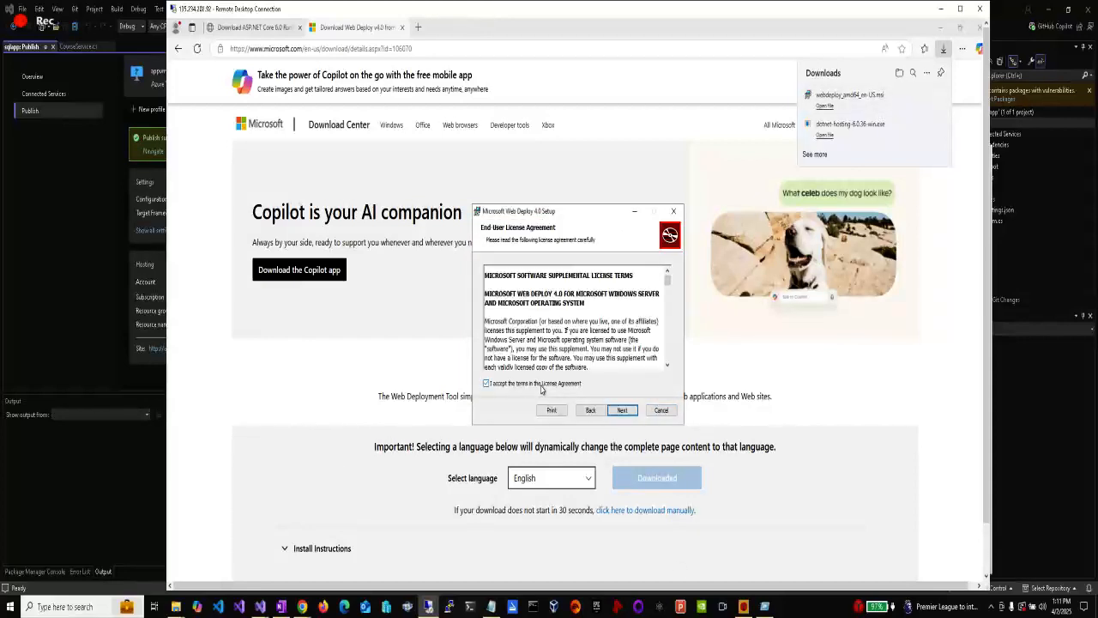
click(616, 410)
click(517, 355)
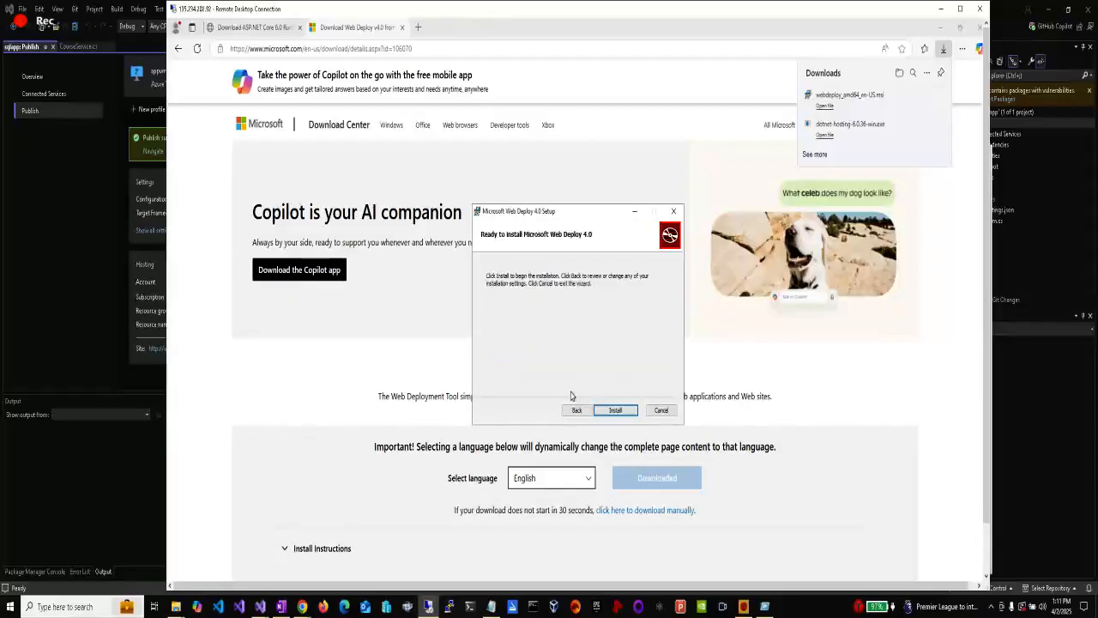
click(623, 411)
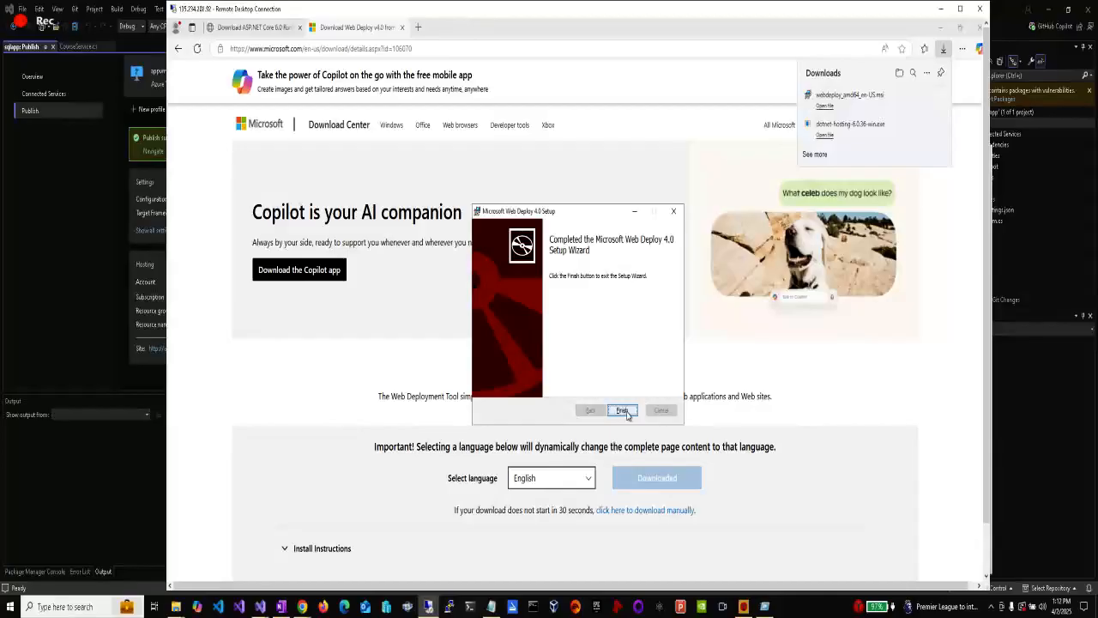
click(624, 410)
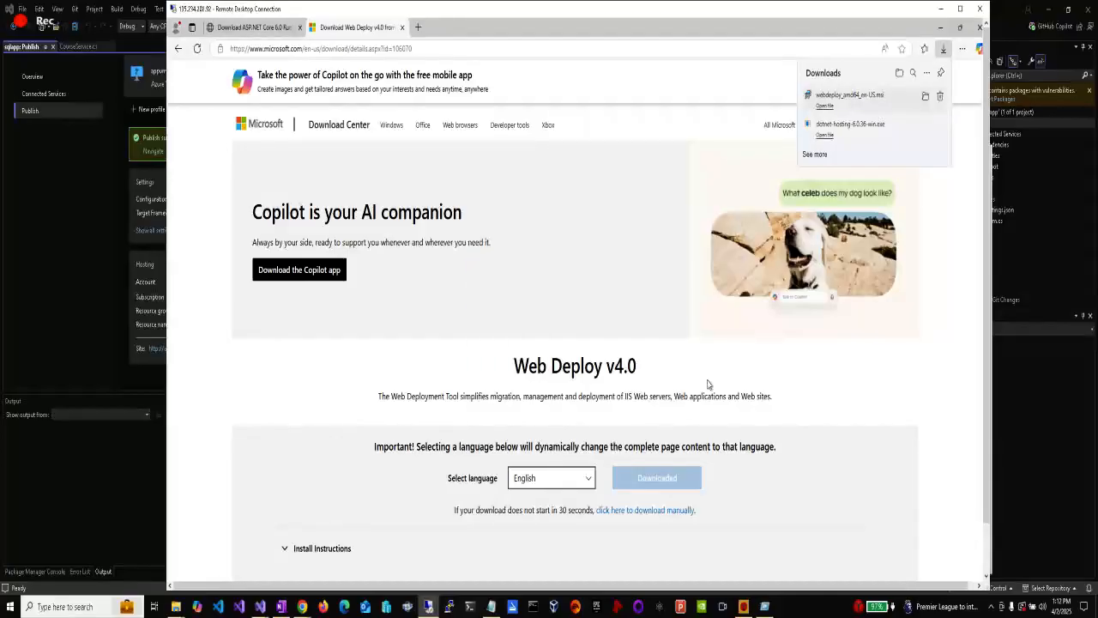
Step: Switch to Visual Studio, dismiss the connection error, validate the appvm publish connection again and open the profile's publish settings
scroll(987, 551, down, 1)
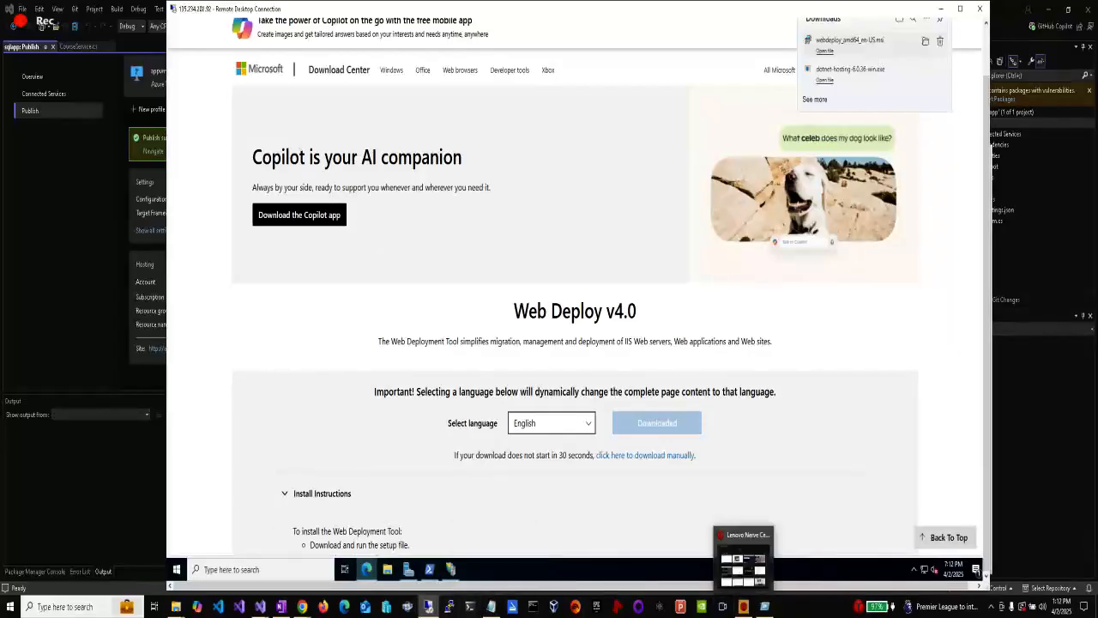
mouse_move(260, 605)
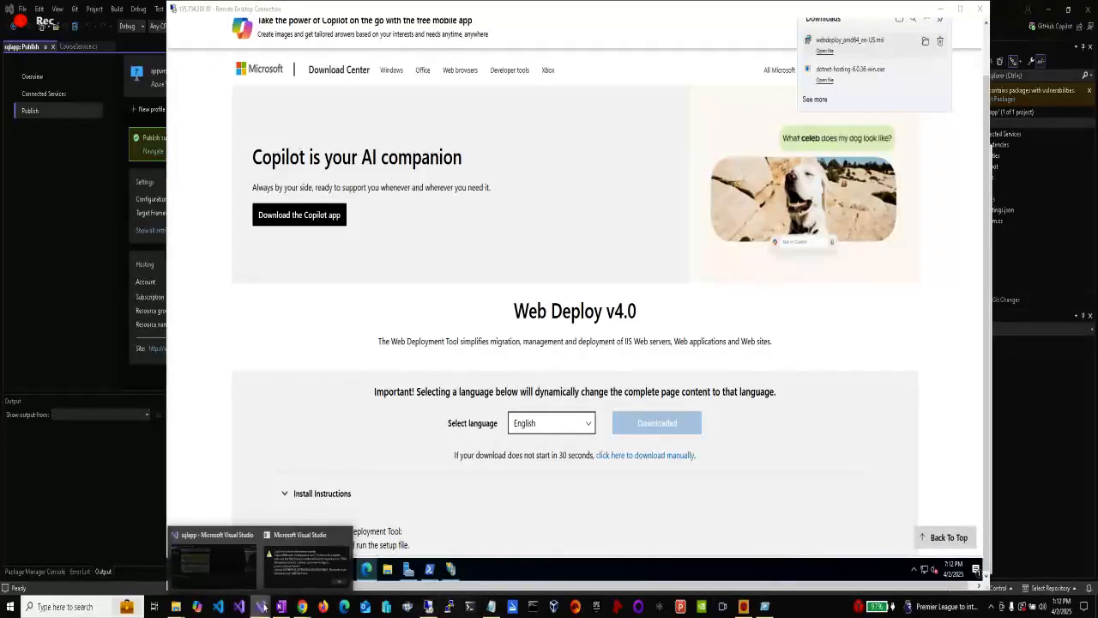
click(286, 565)
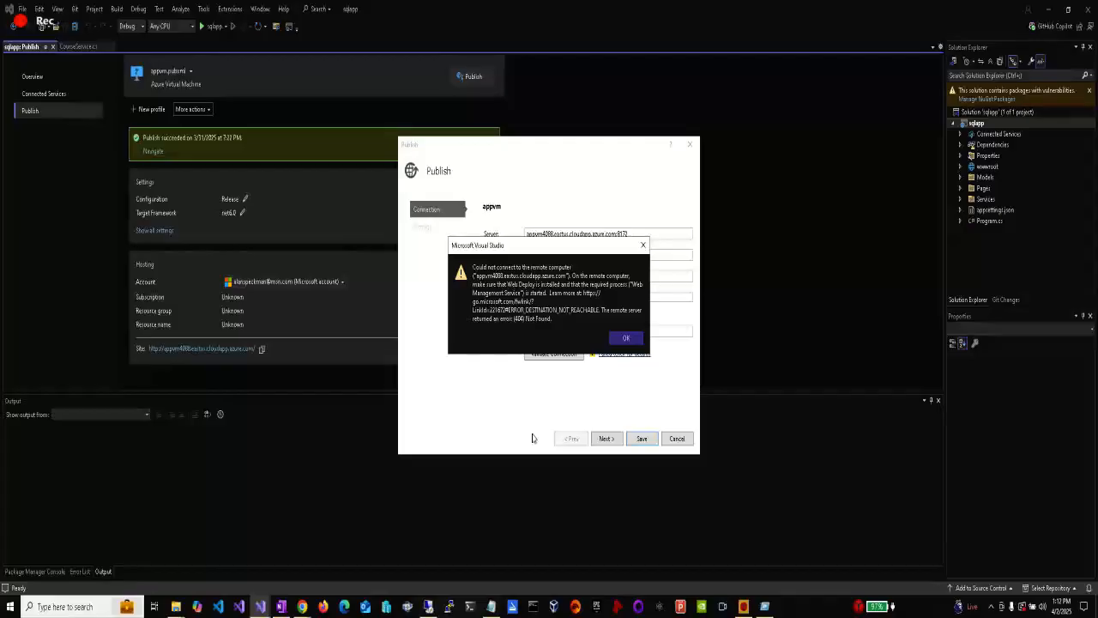
click(626, 337)
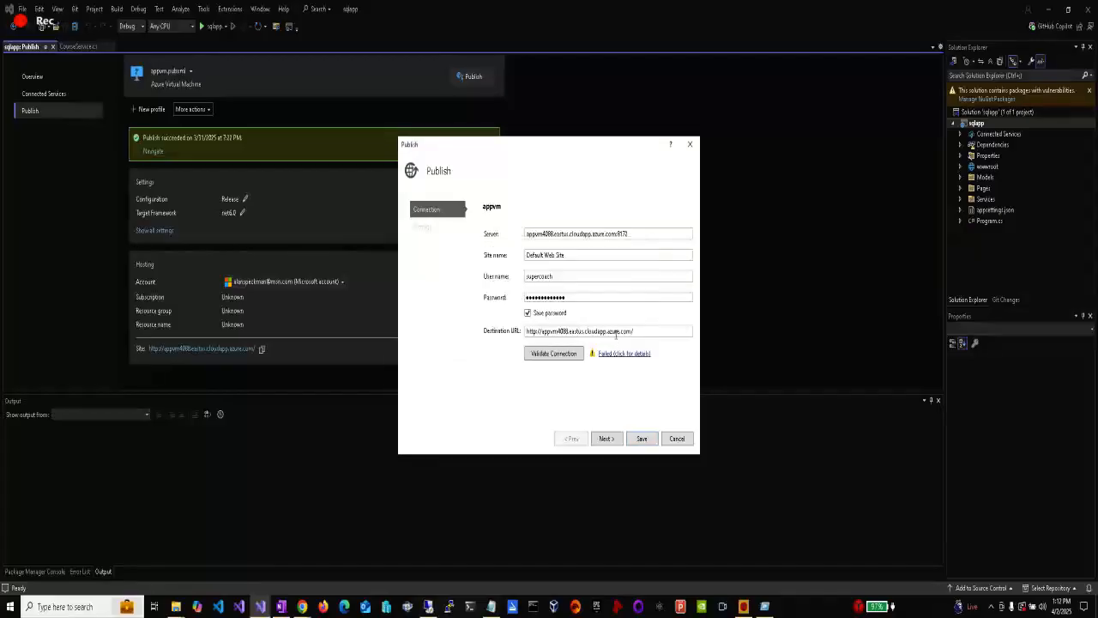
click(559, 358)
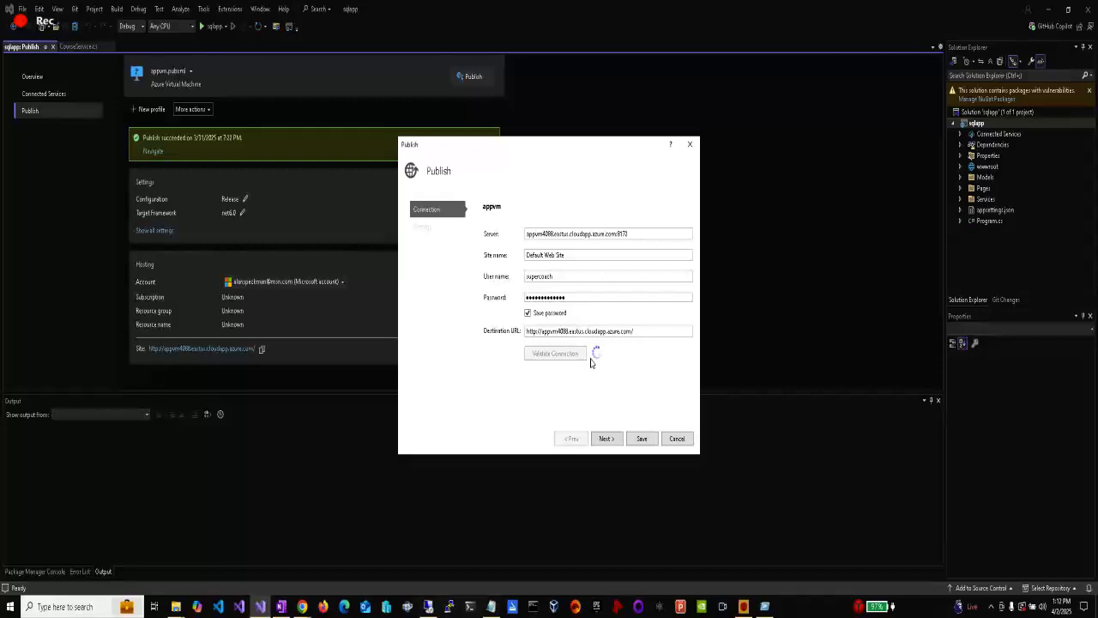
click(429, 229)
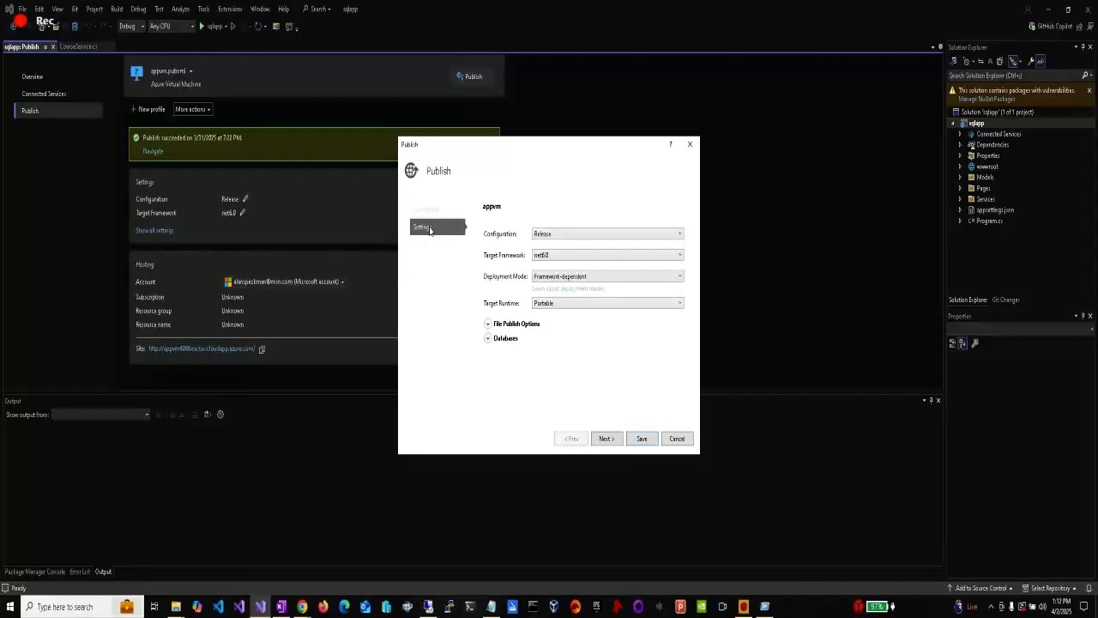
Step: Expand the File Publish Options, save the appvm publish settings, and switch to Chrome to reload the virtual machine's website
click(488, 325)
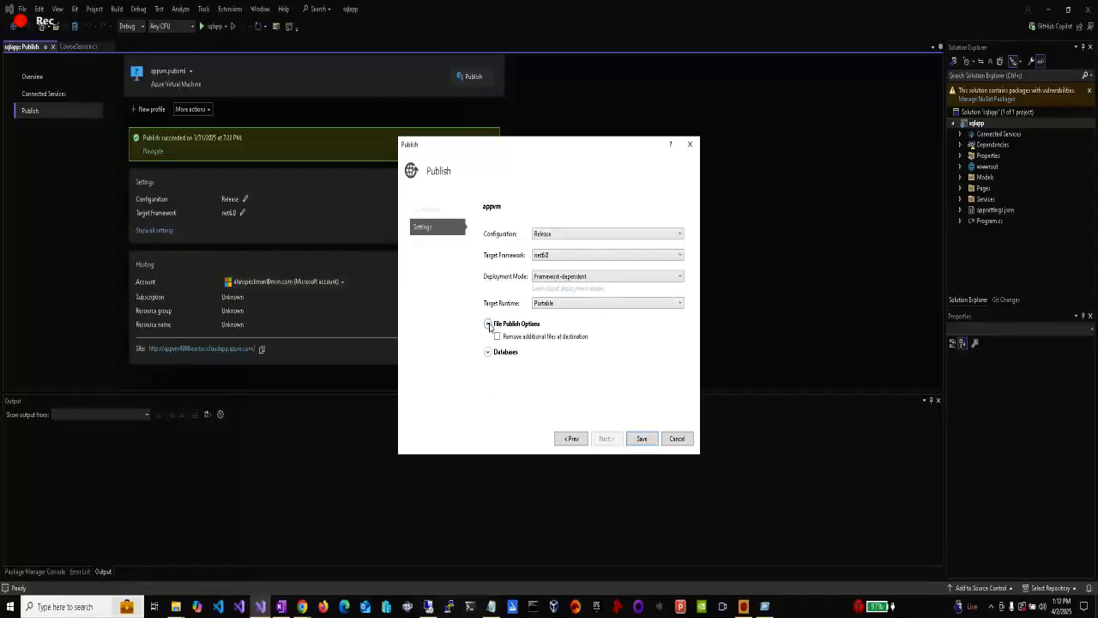
click(639, 441)
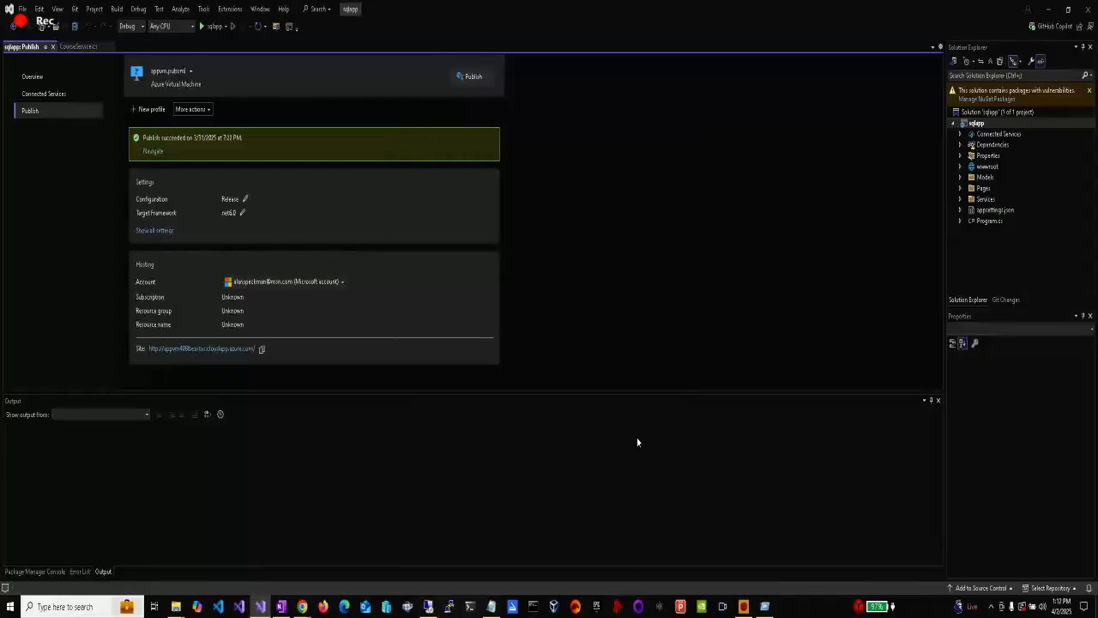
key(alt+Tab)
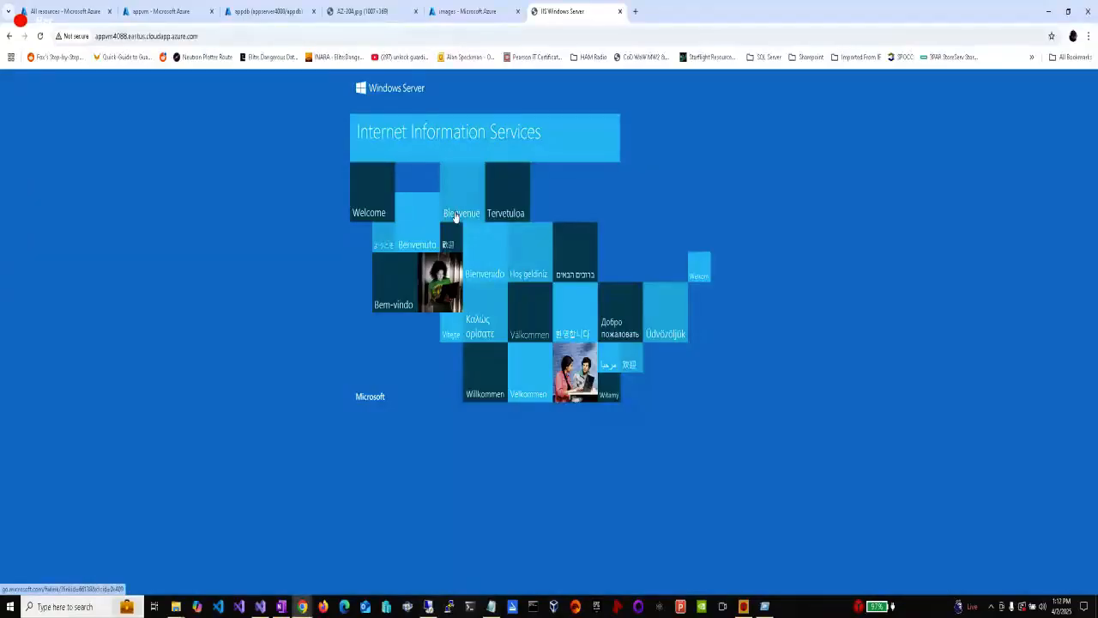
key(alt+Tab)
key(alt+Tab)
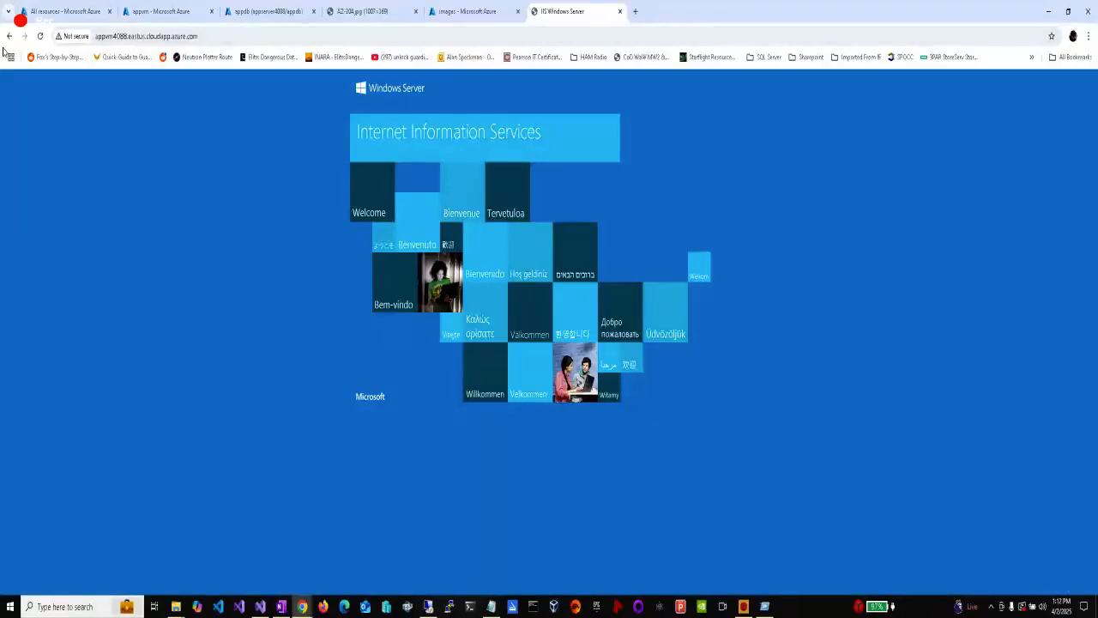
click(42, 41)
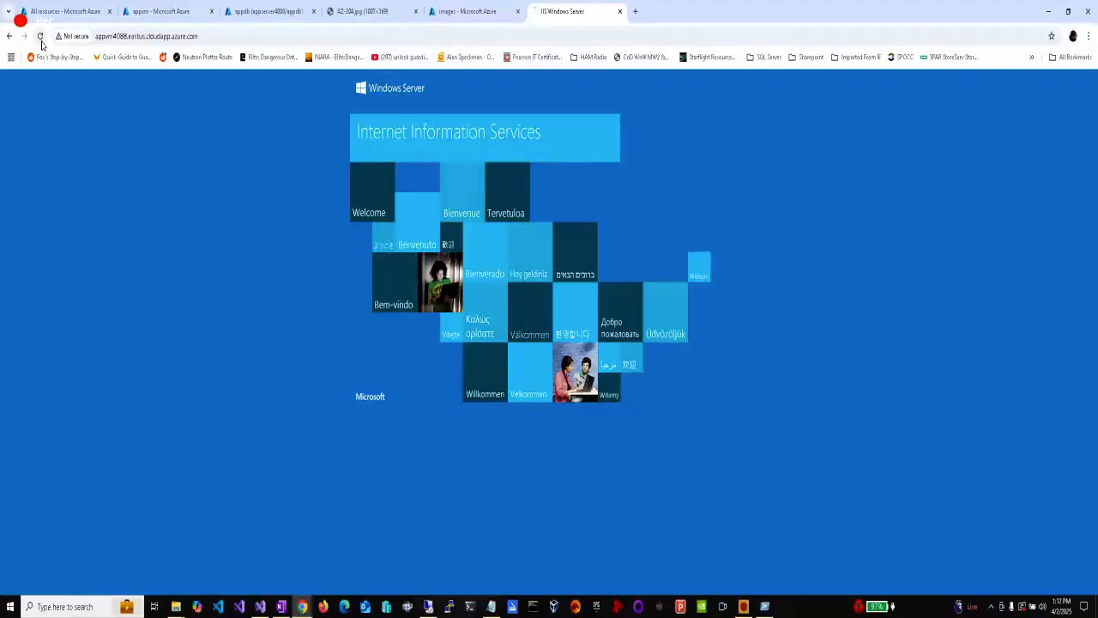
Step: Switch to Visual Studio, publish sqlapp with the appvm profile and reload the virtual machine's website in the browser
key(alt+Tab)
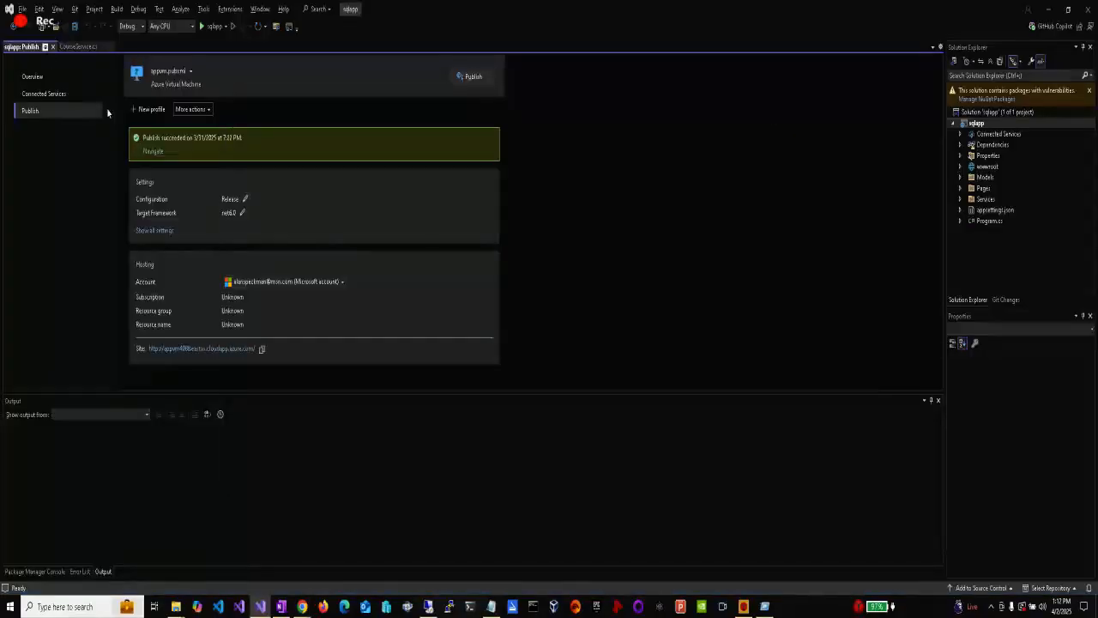
click(466, 77)
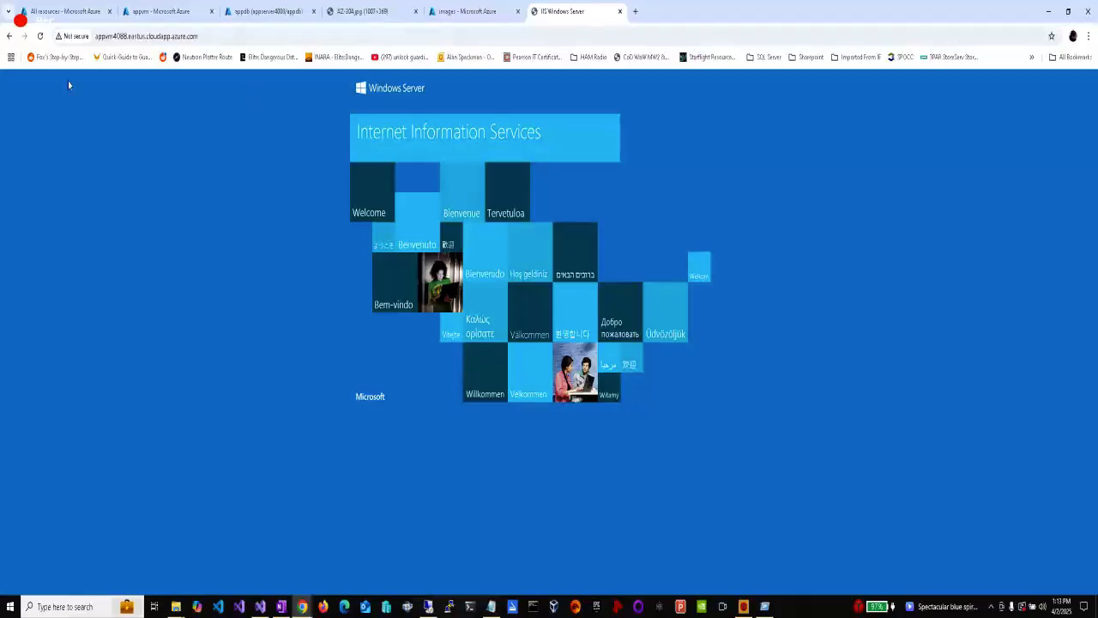
click(41, 36)
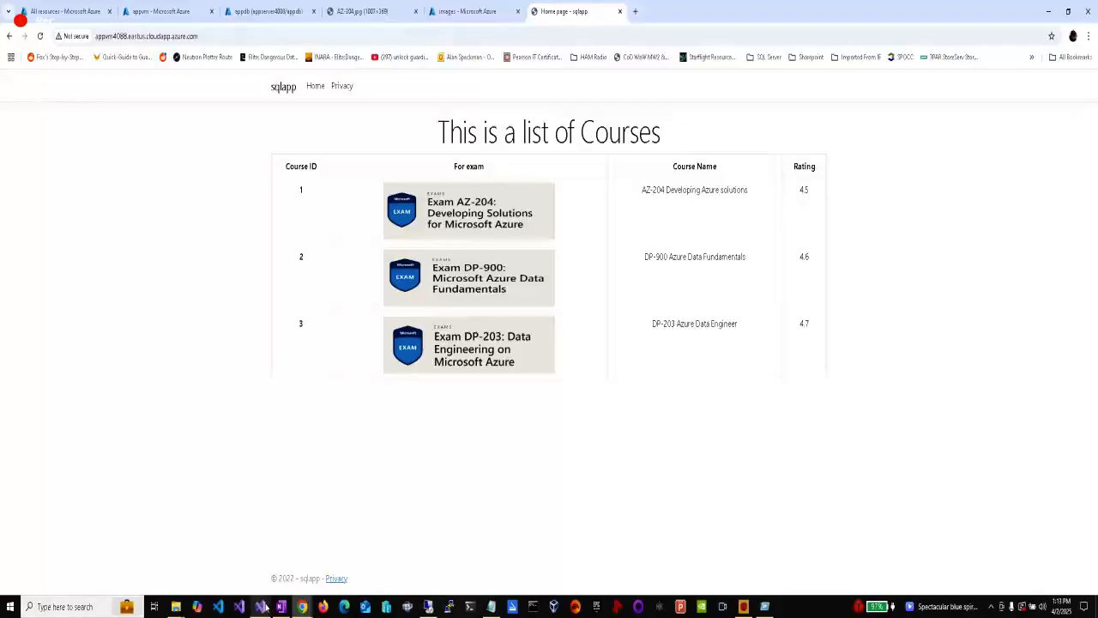
mouse_move(261, 607)
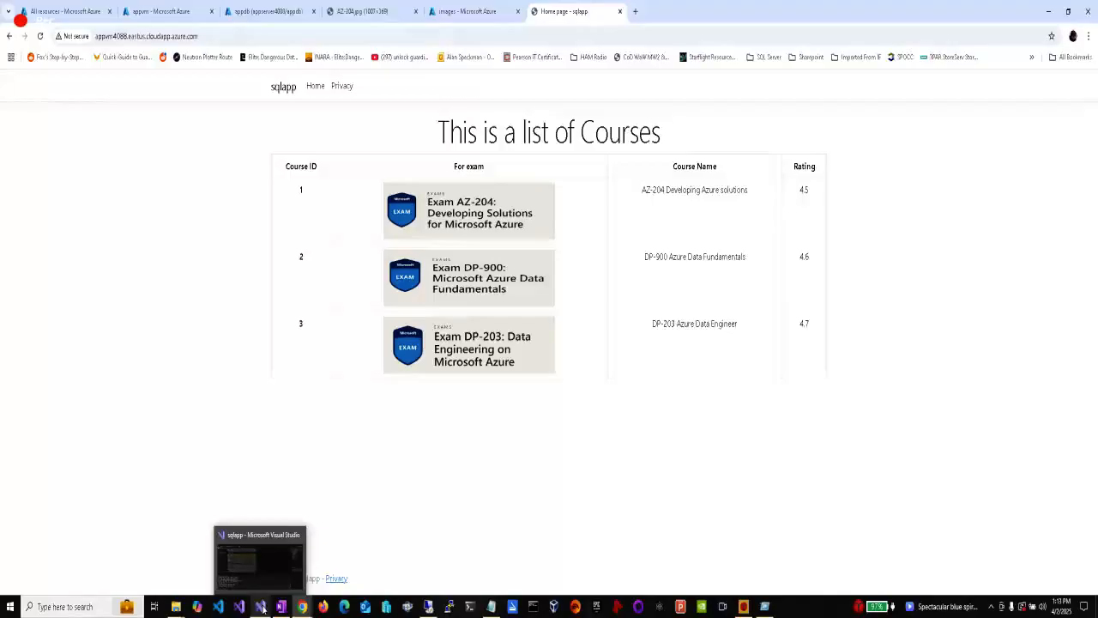
Step: Return to the Azure portal's home page from the appvm network settings and open the app-grp resource group
click(148, 12)
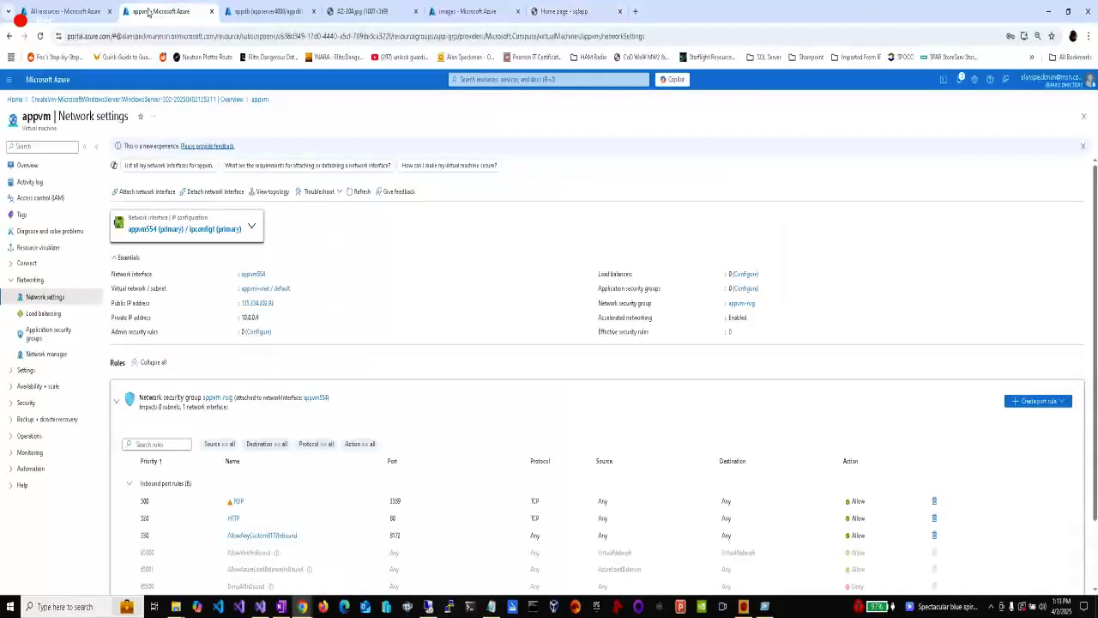
click(12, 101)
click(8, 79)
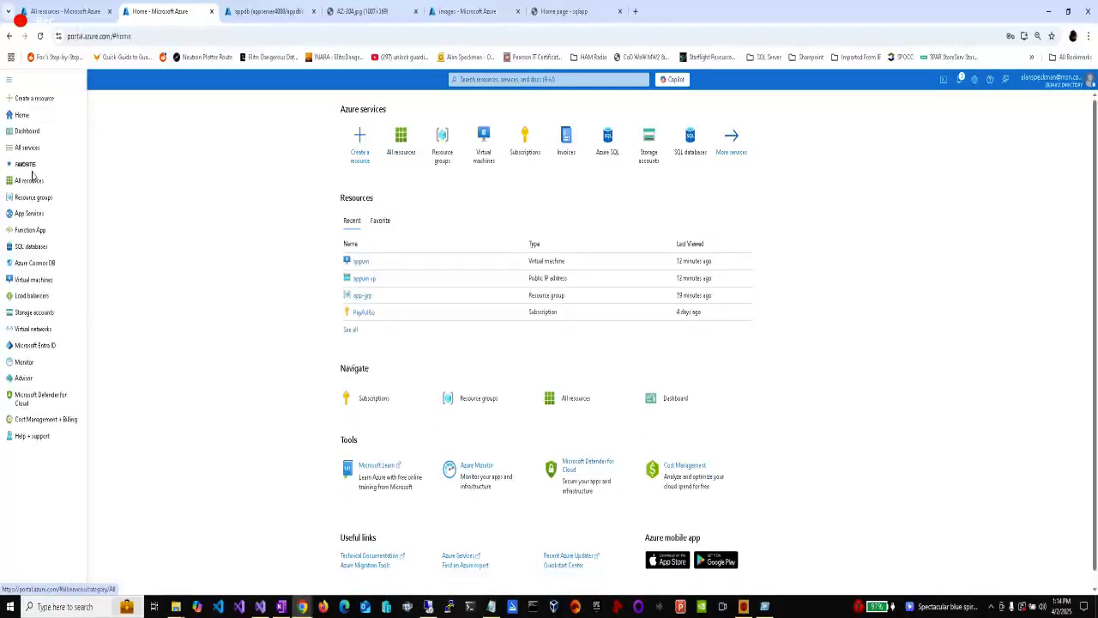
mouse_move(33, 178)
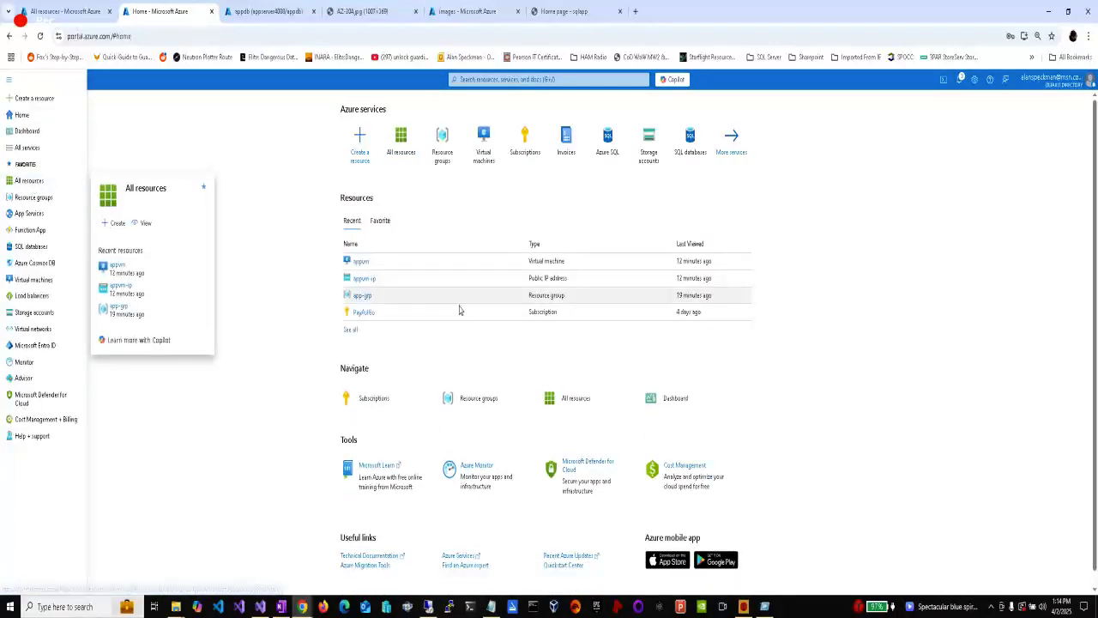
click(365, 296)
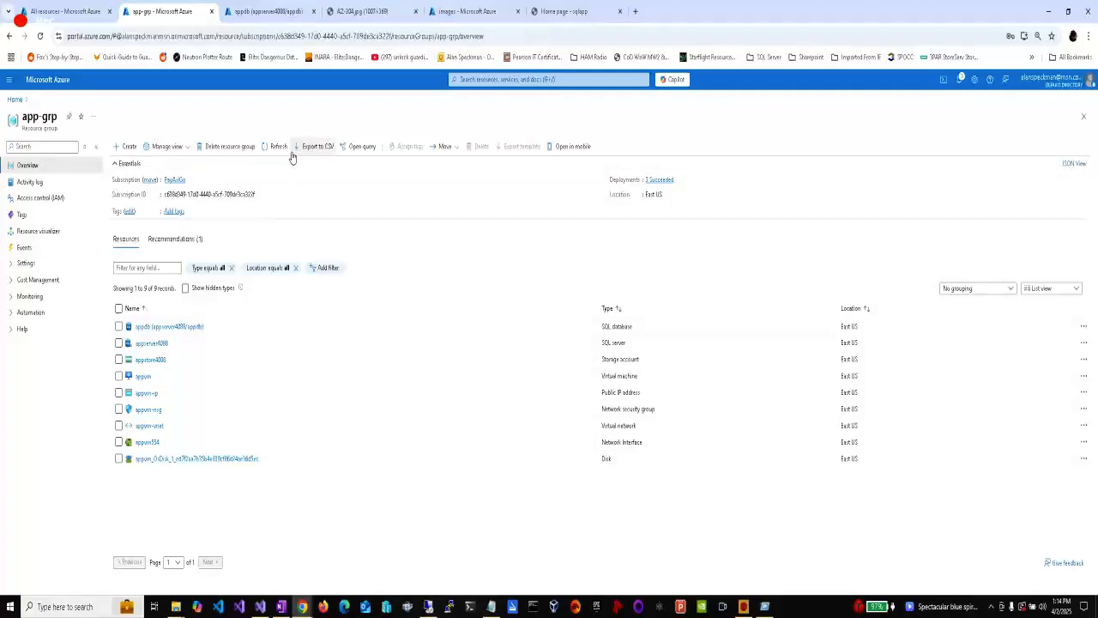
Step: Delete the app-grp resource group with its dependent resources, entering app-grp as the confirmation name
click(238, 154)
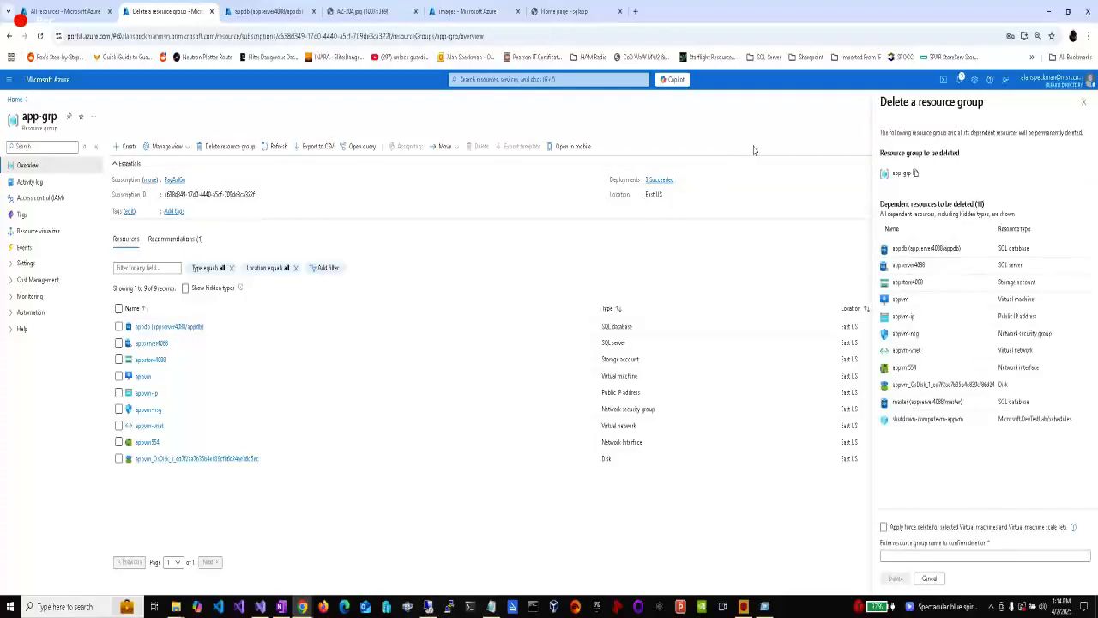
click(915, 174)
click(924, 556)
key(ctrl+v)
click(907, 581)
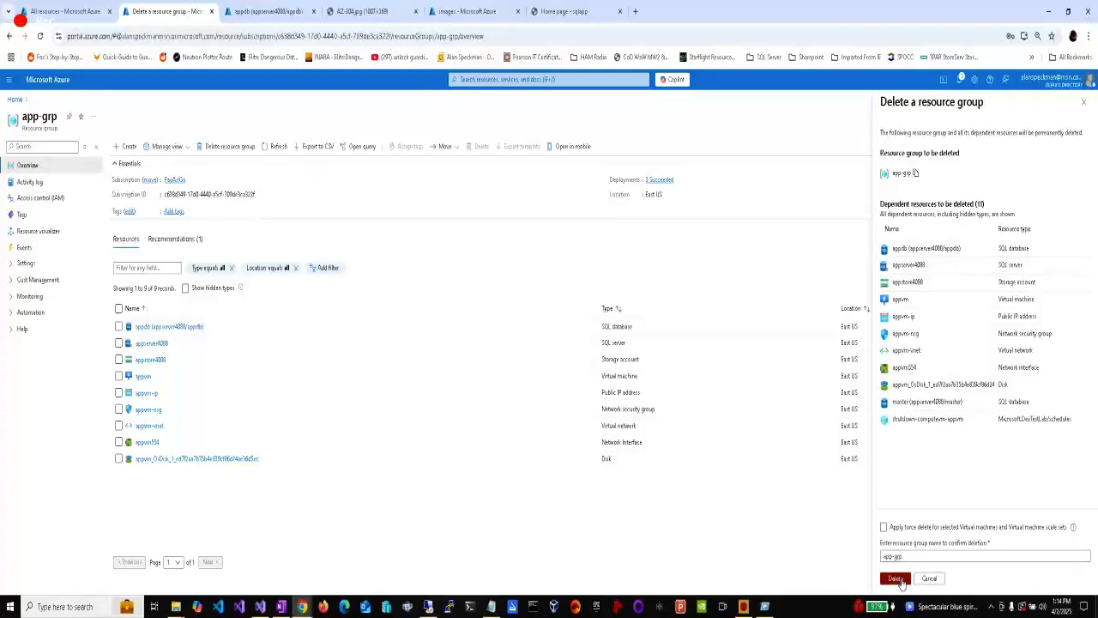